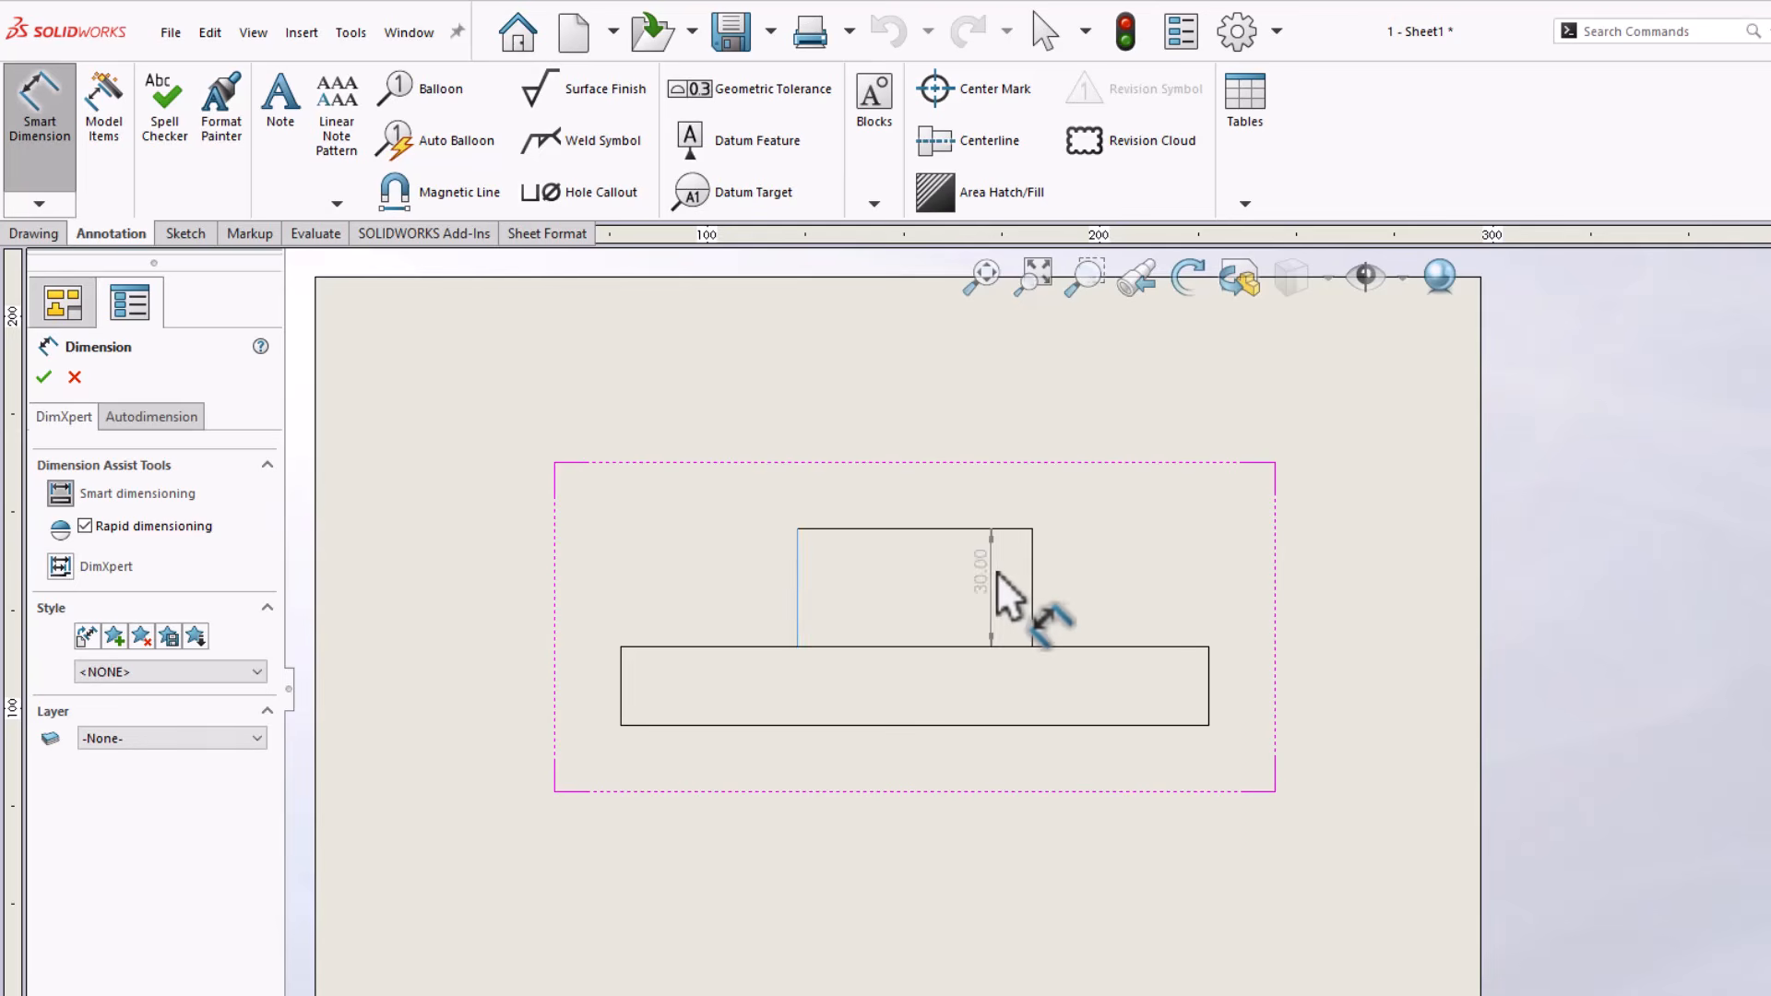
Dimension the diameters of the upper boss and the wider base in the front view
{"action": "left_click", "coordinate": [1032, 590]}
{"action": "left_click", "coordinate": [919, 494]}
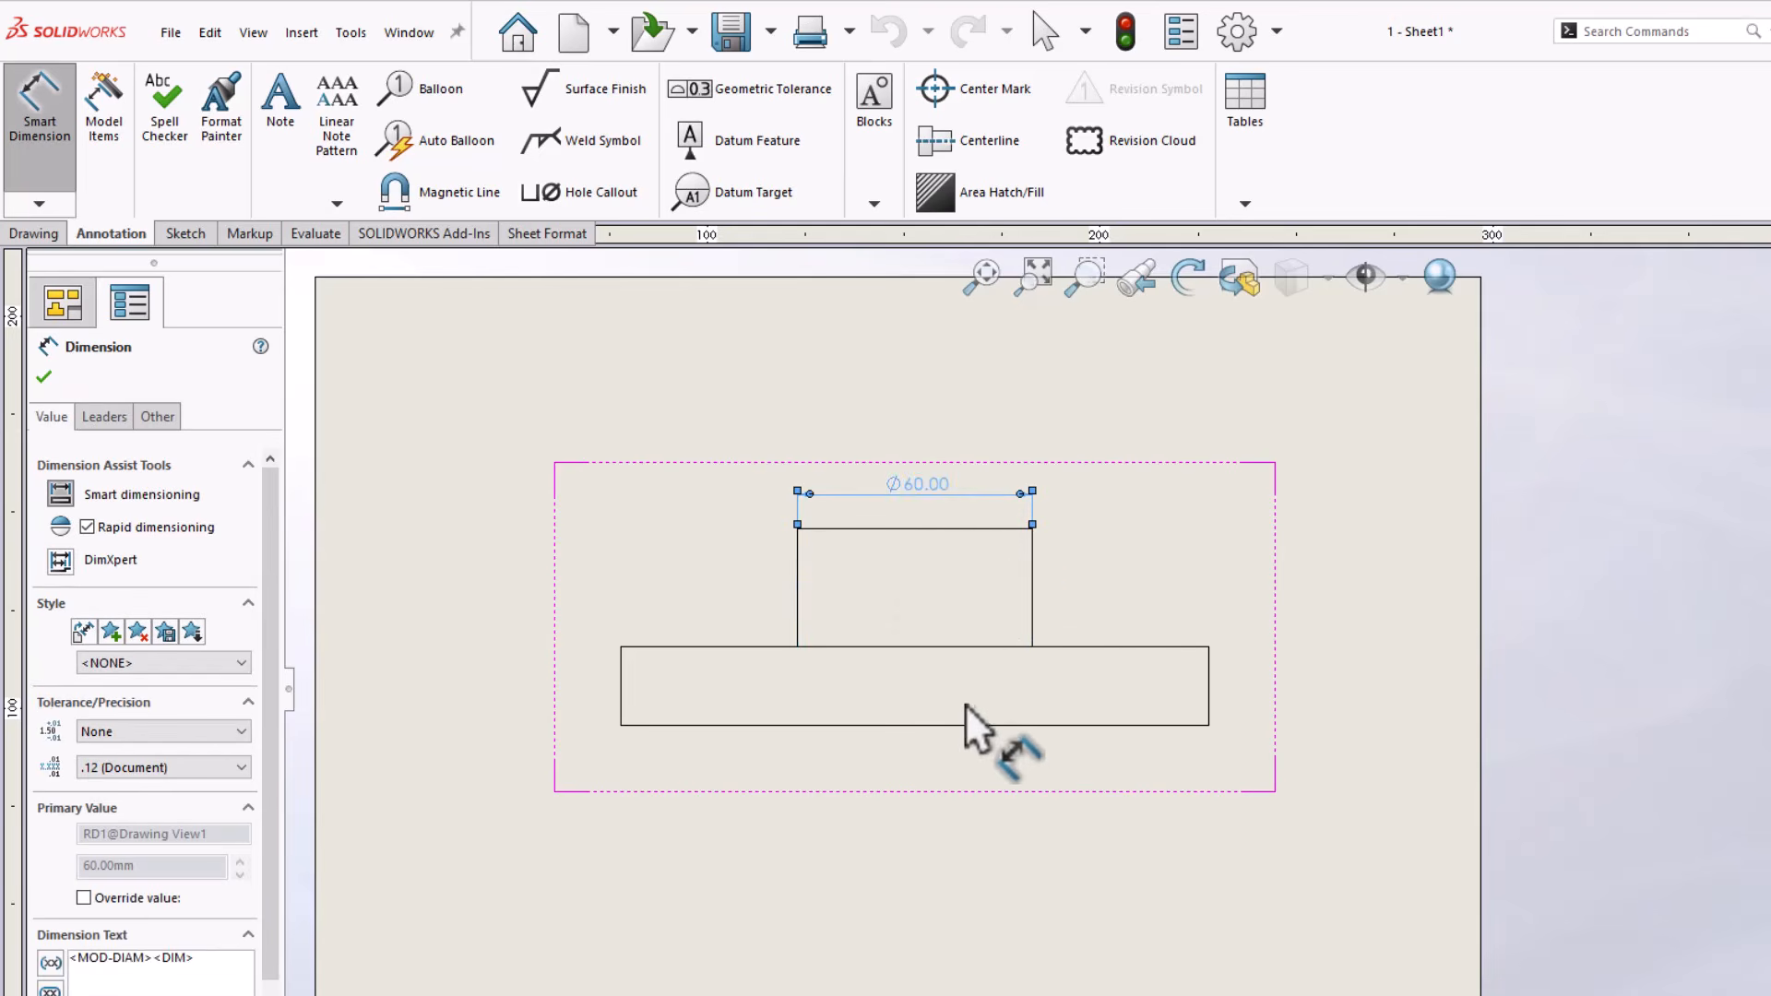
{"action": "left_click", "coordinate": [966, 728]}
{"action": "left_click", "coordinate": [924, 821]}
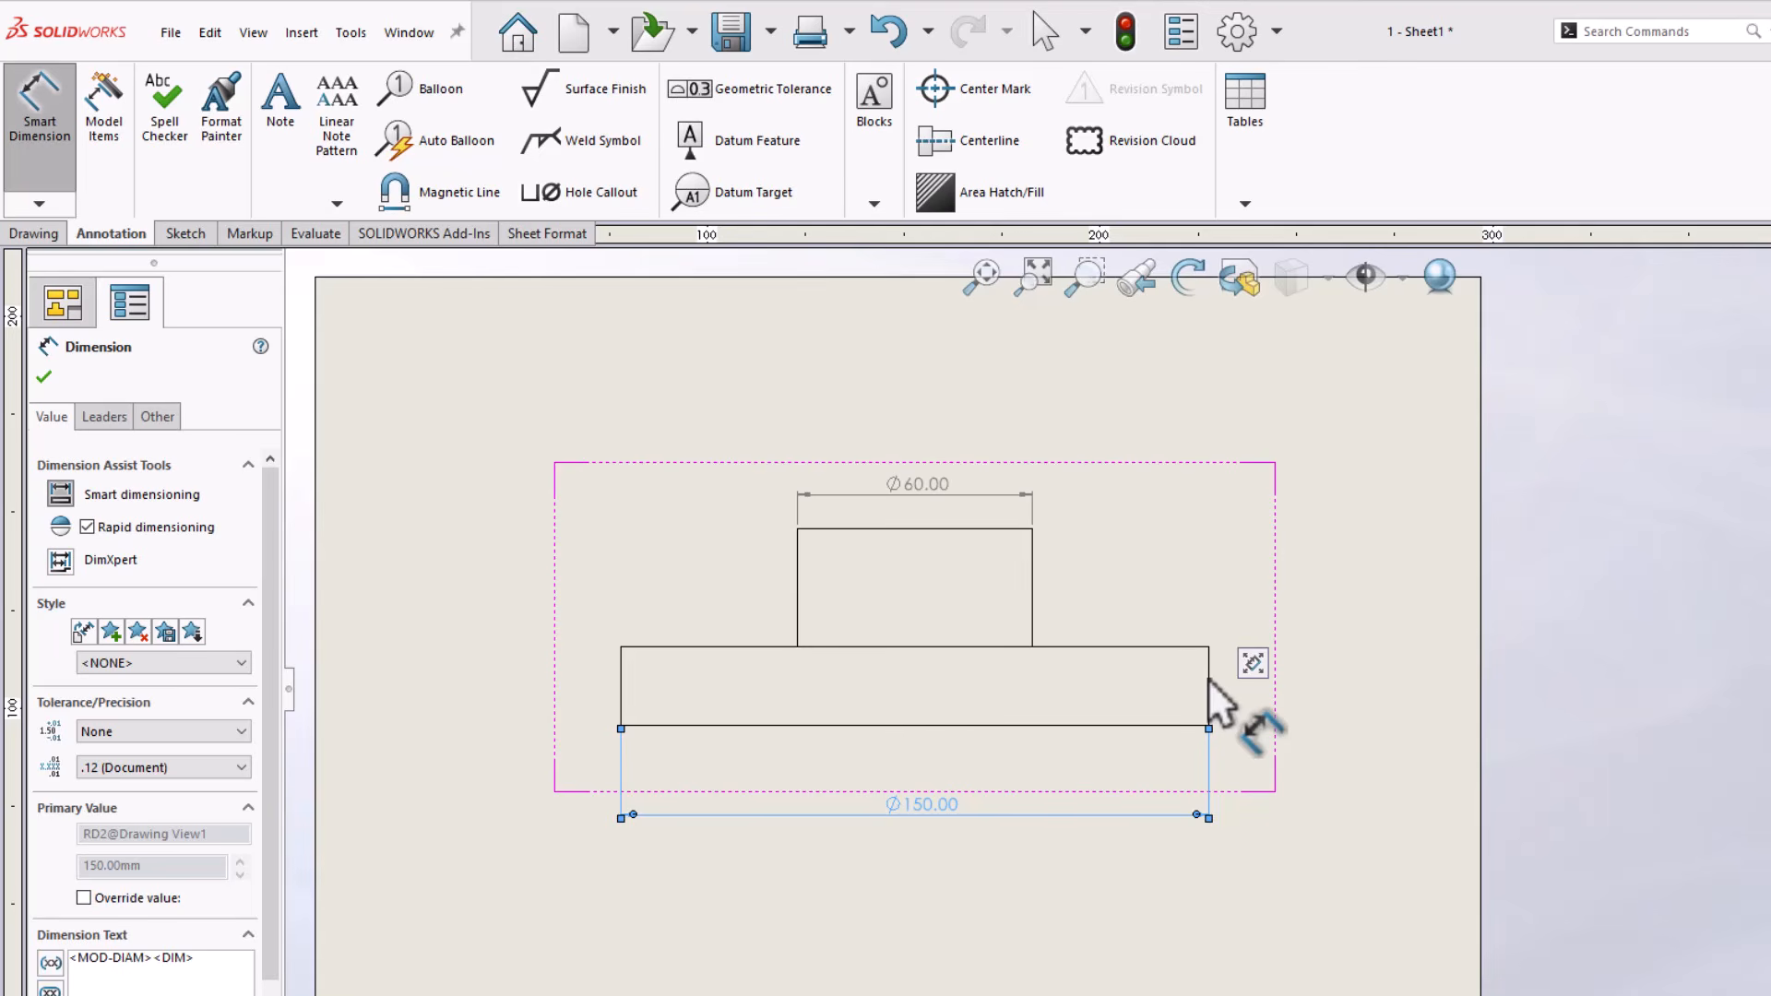
{"action": "key", "text": "Escape"}
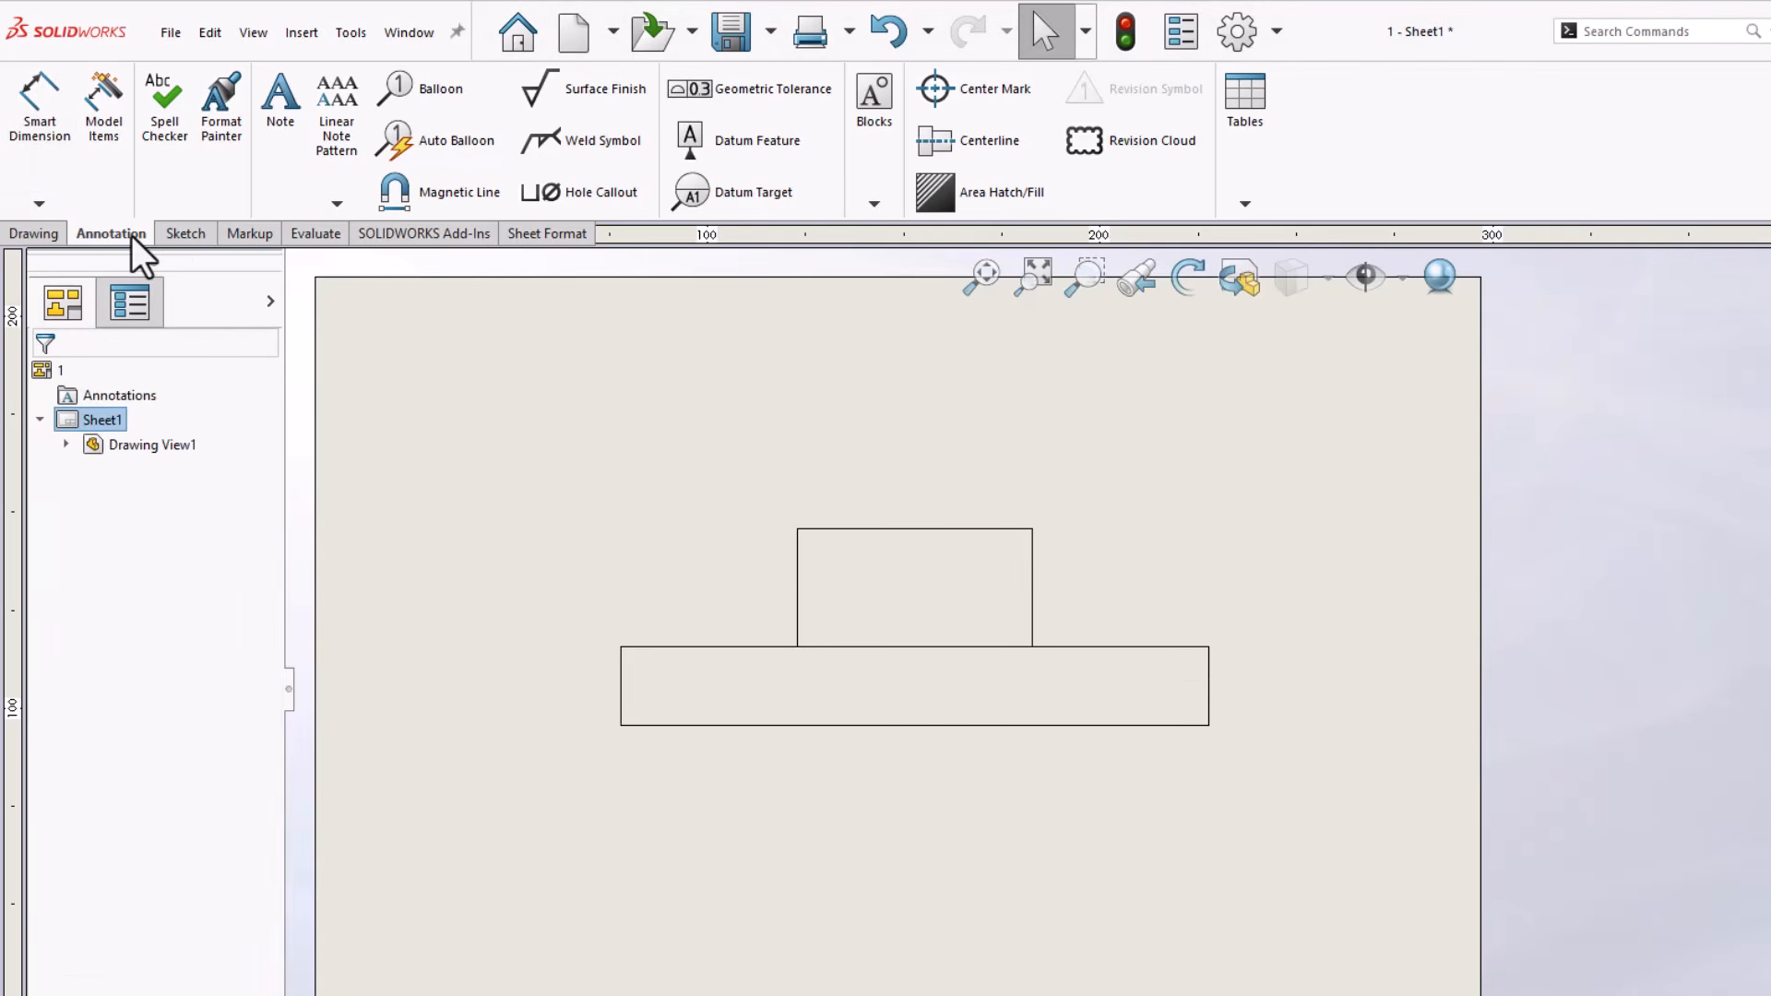
Insert the model dimensions of the Revolve1 feature into the drawing view with Model Items
{"action": "left_click", "coordinate": [108, 143]}
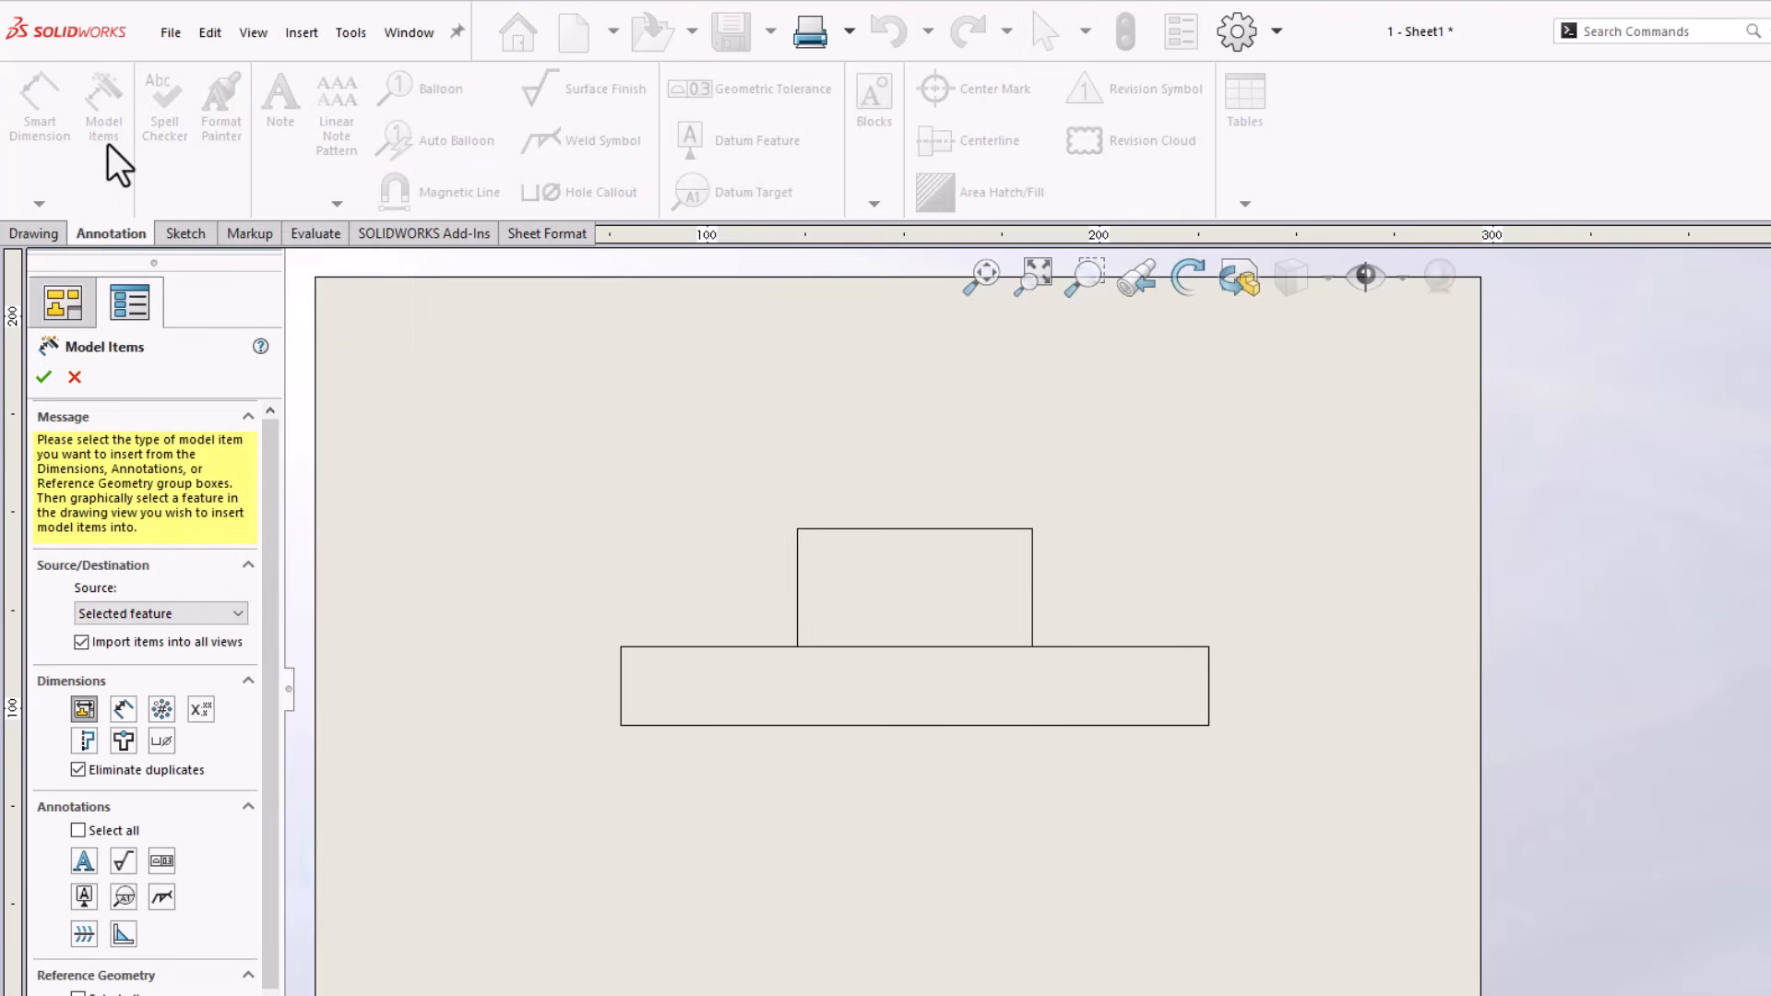
{"action": "left_click", "coordinate": [66, 296]}
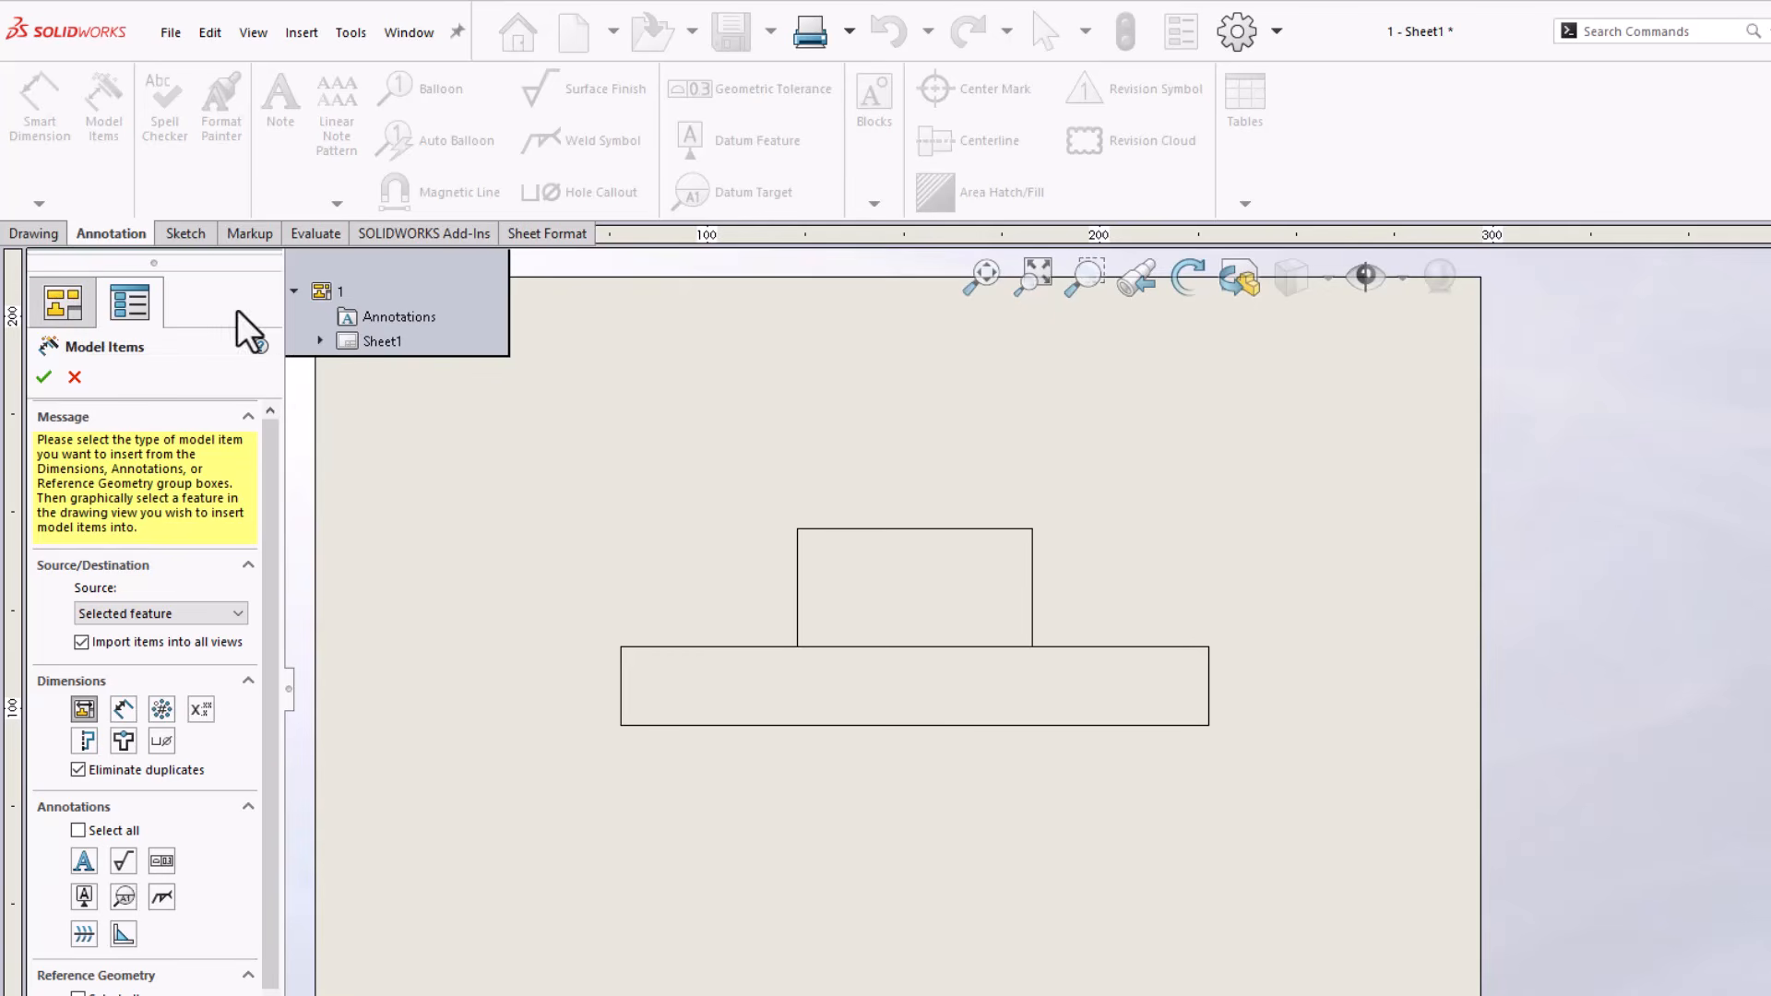
{"action": "left_click", "coordinate": [319, 343]}
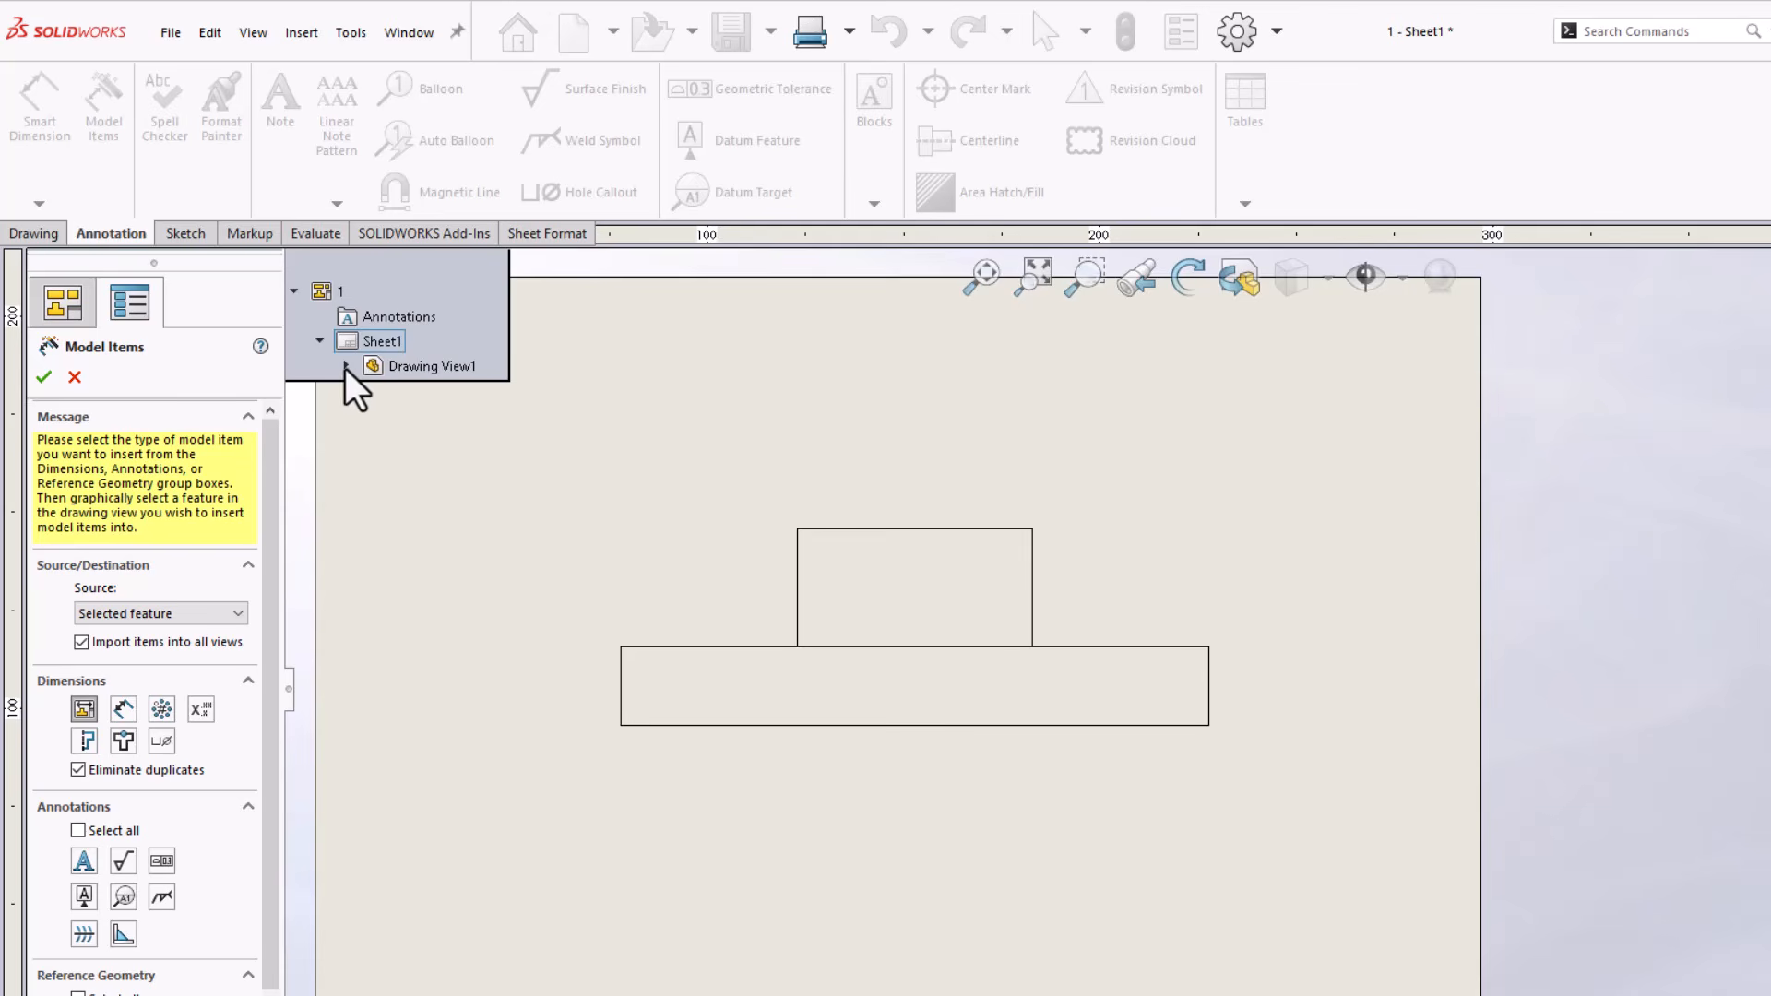
{"action": "left_click", "coordinate": [346, 366]}
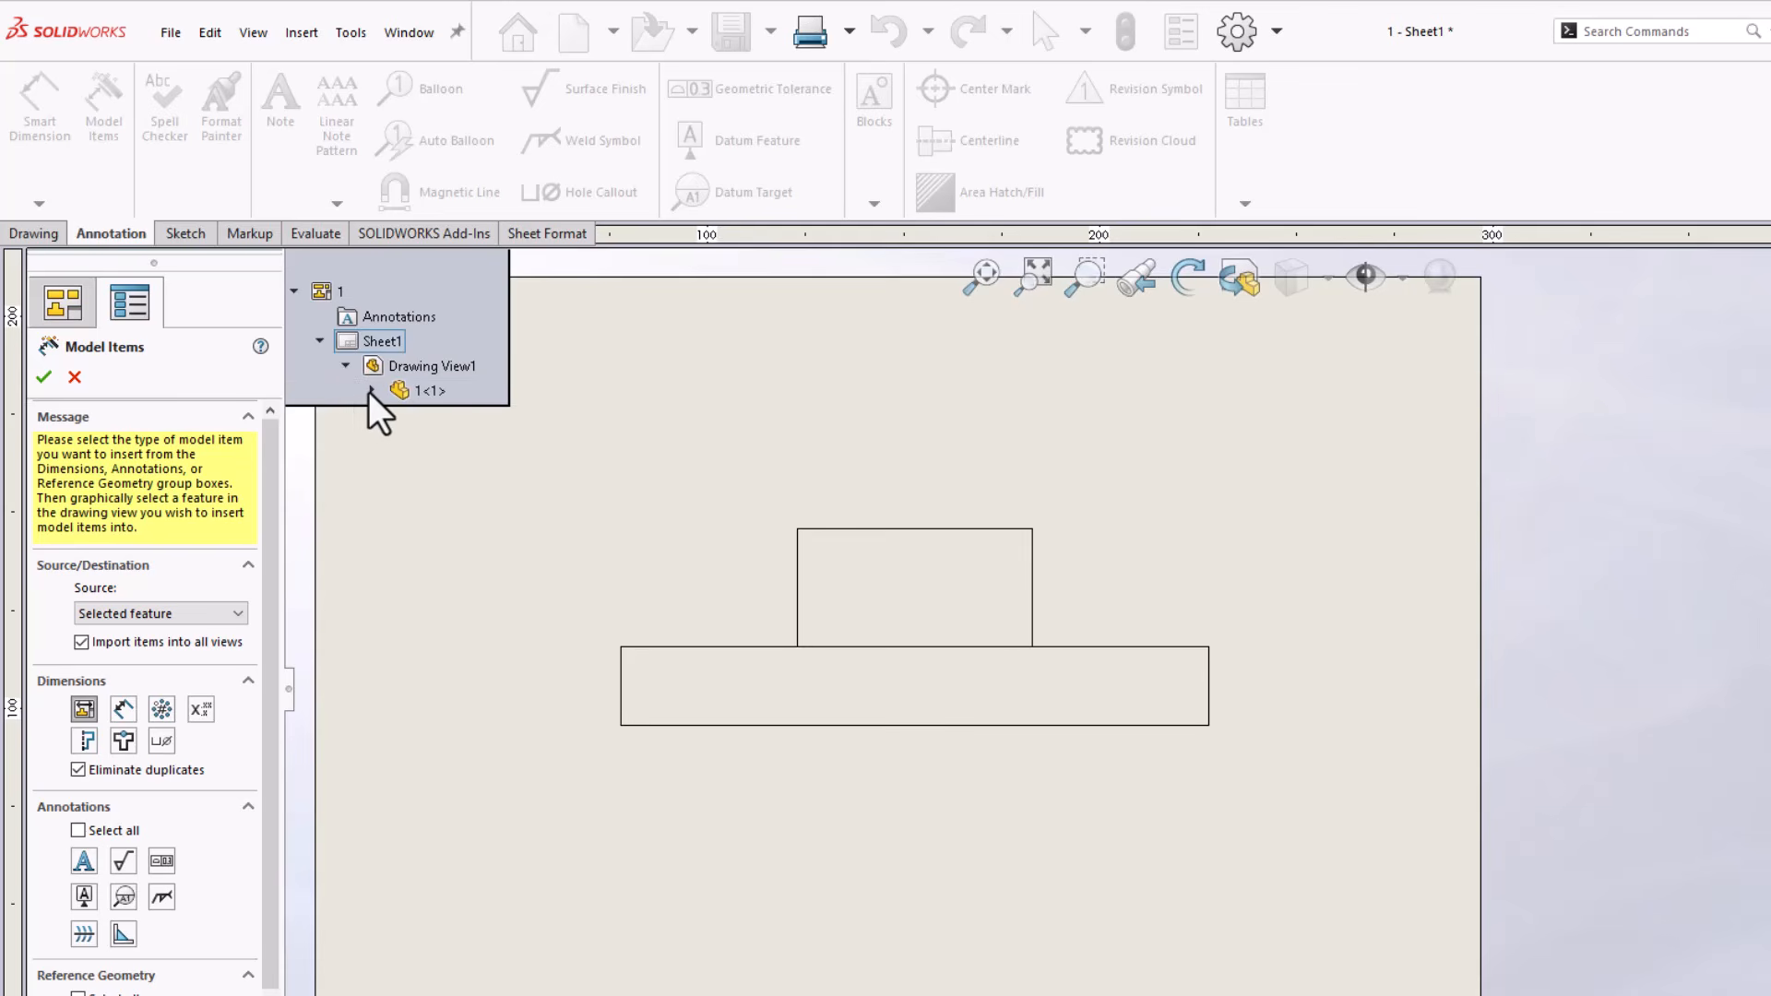
{"action": "left_click", "coordinate": [372, 391]}
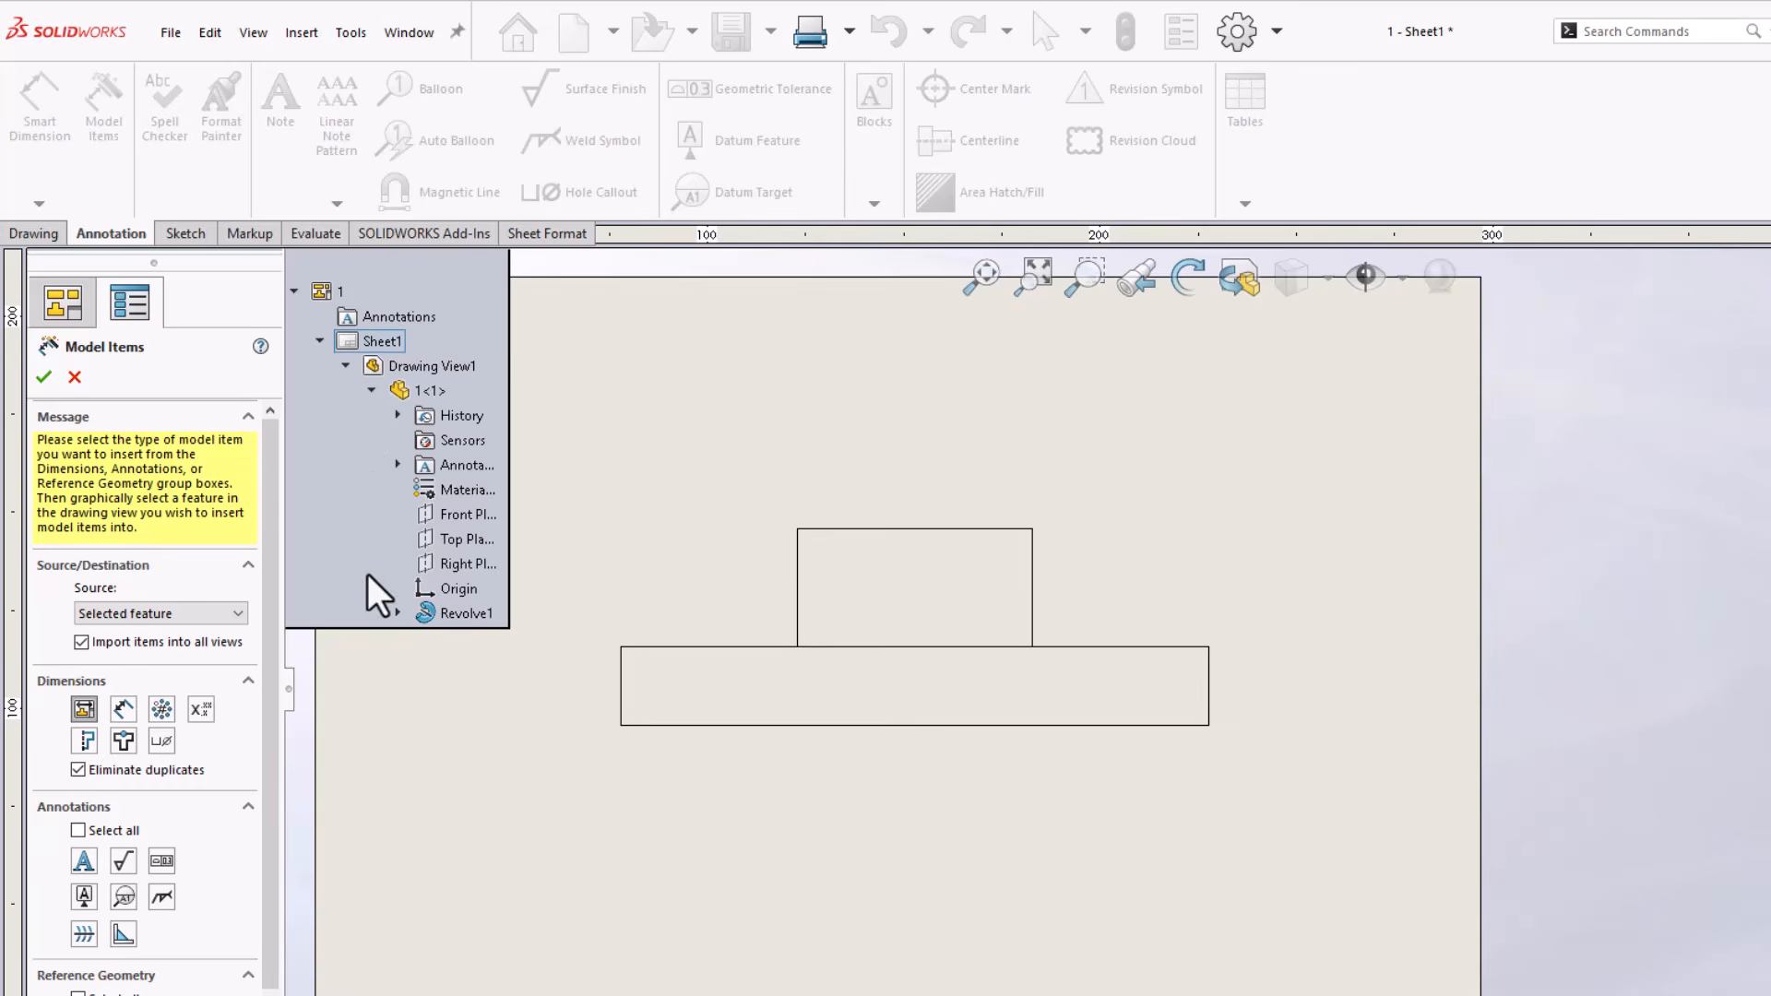
{"action": "left_click", "coordinate": [479, 616]}
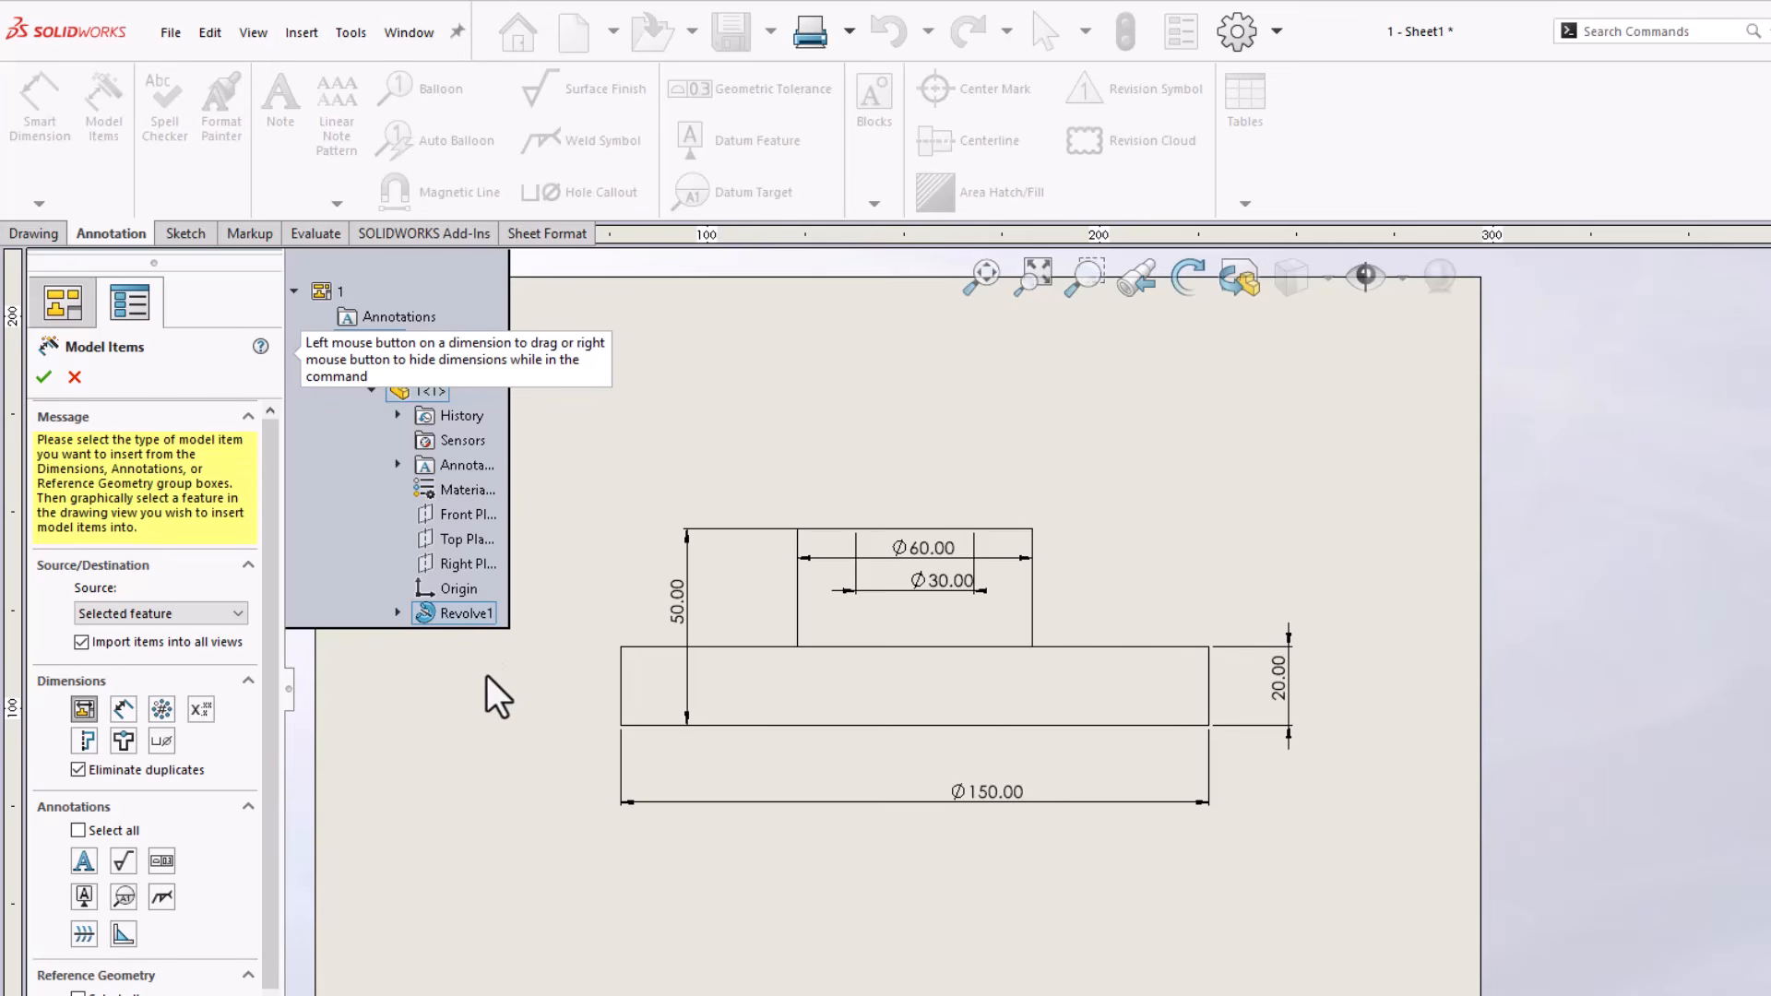
{"action": "left_click", "coordinate": [44, 376]}
Arrange the imported dimensions outside the view, with the 60 and 30 mm diameters above, the 150 mm diameter centred below and the overall height beside it
{"action": "left_click_drag", "start_coordinate": [930, 557], "coordinate": [928, 457]}
{"action": "left_click_drag", "start_coordinate": [932, 585], "coordinate": [911, 493]}
{"action": "left_click_drag", "start_coordinate": [976, 786], "coordinate": [931, 773]}
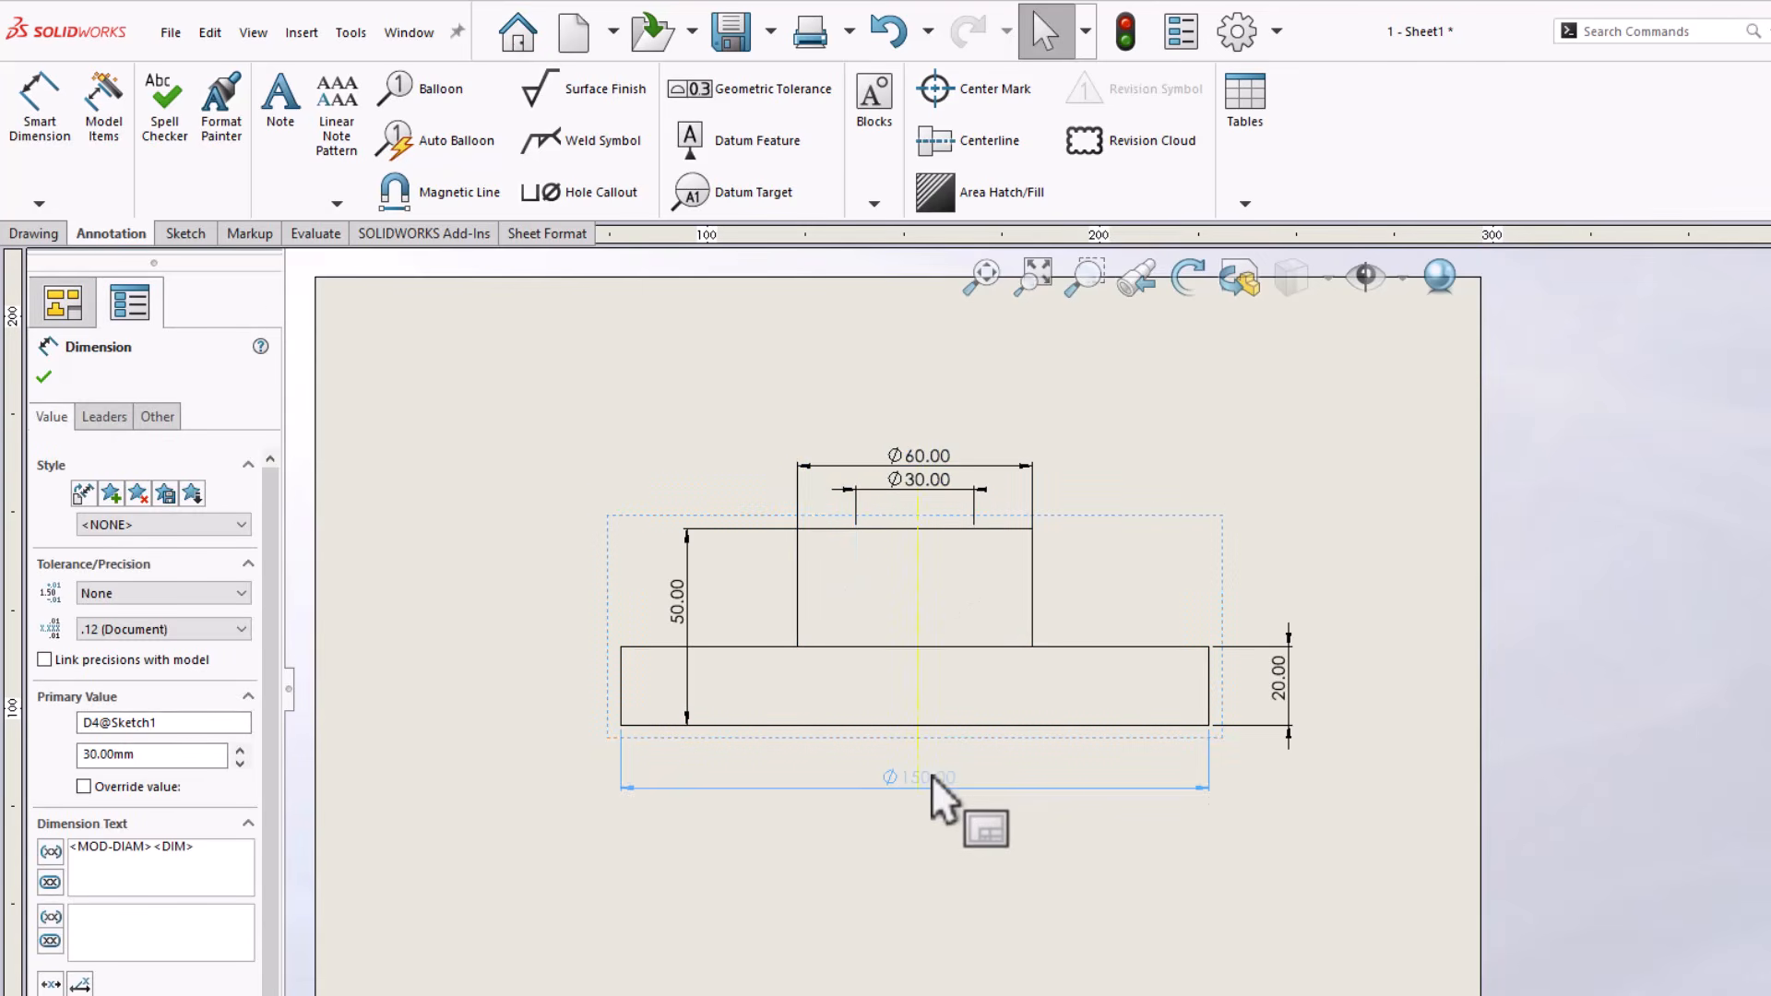
{"action": "left_click_drag", "start_coordinate": [673, 611], "coordinate": [584, 613]}
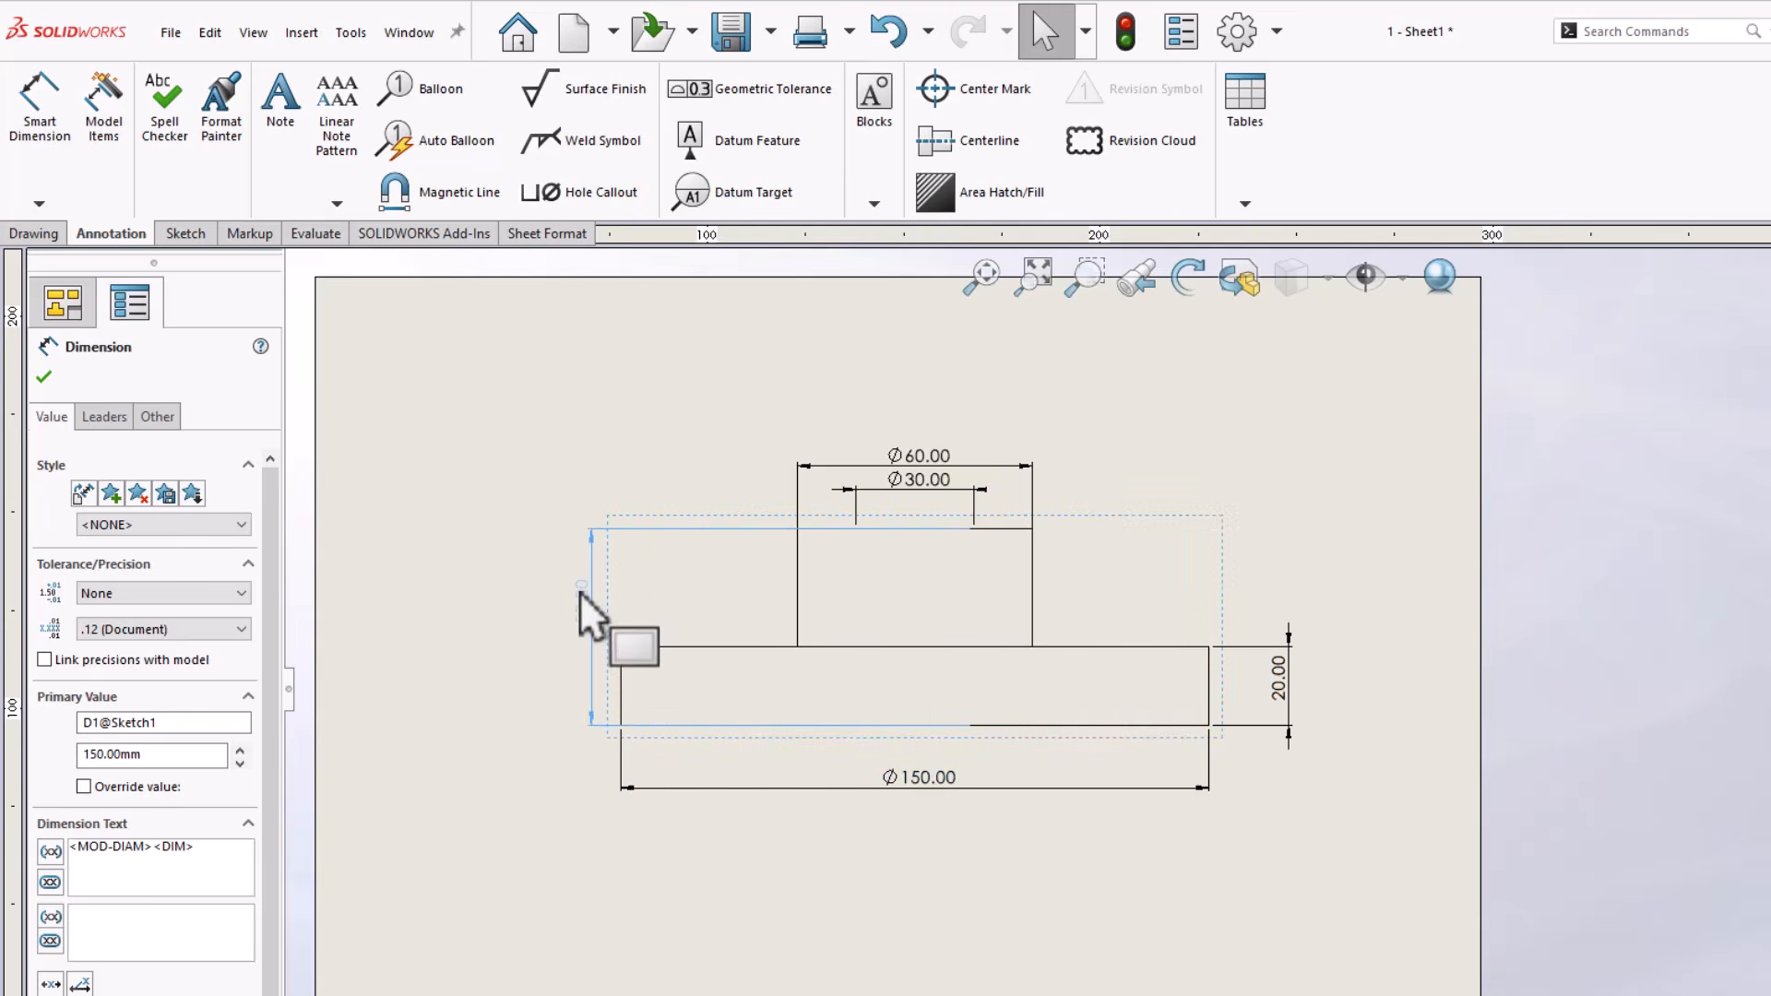
{"action": "left_click", "coordinate": [1210, 876]}
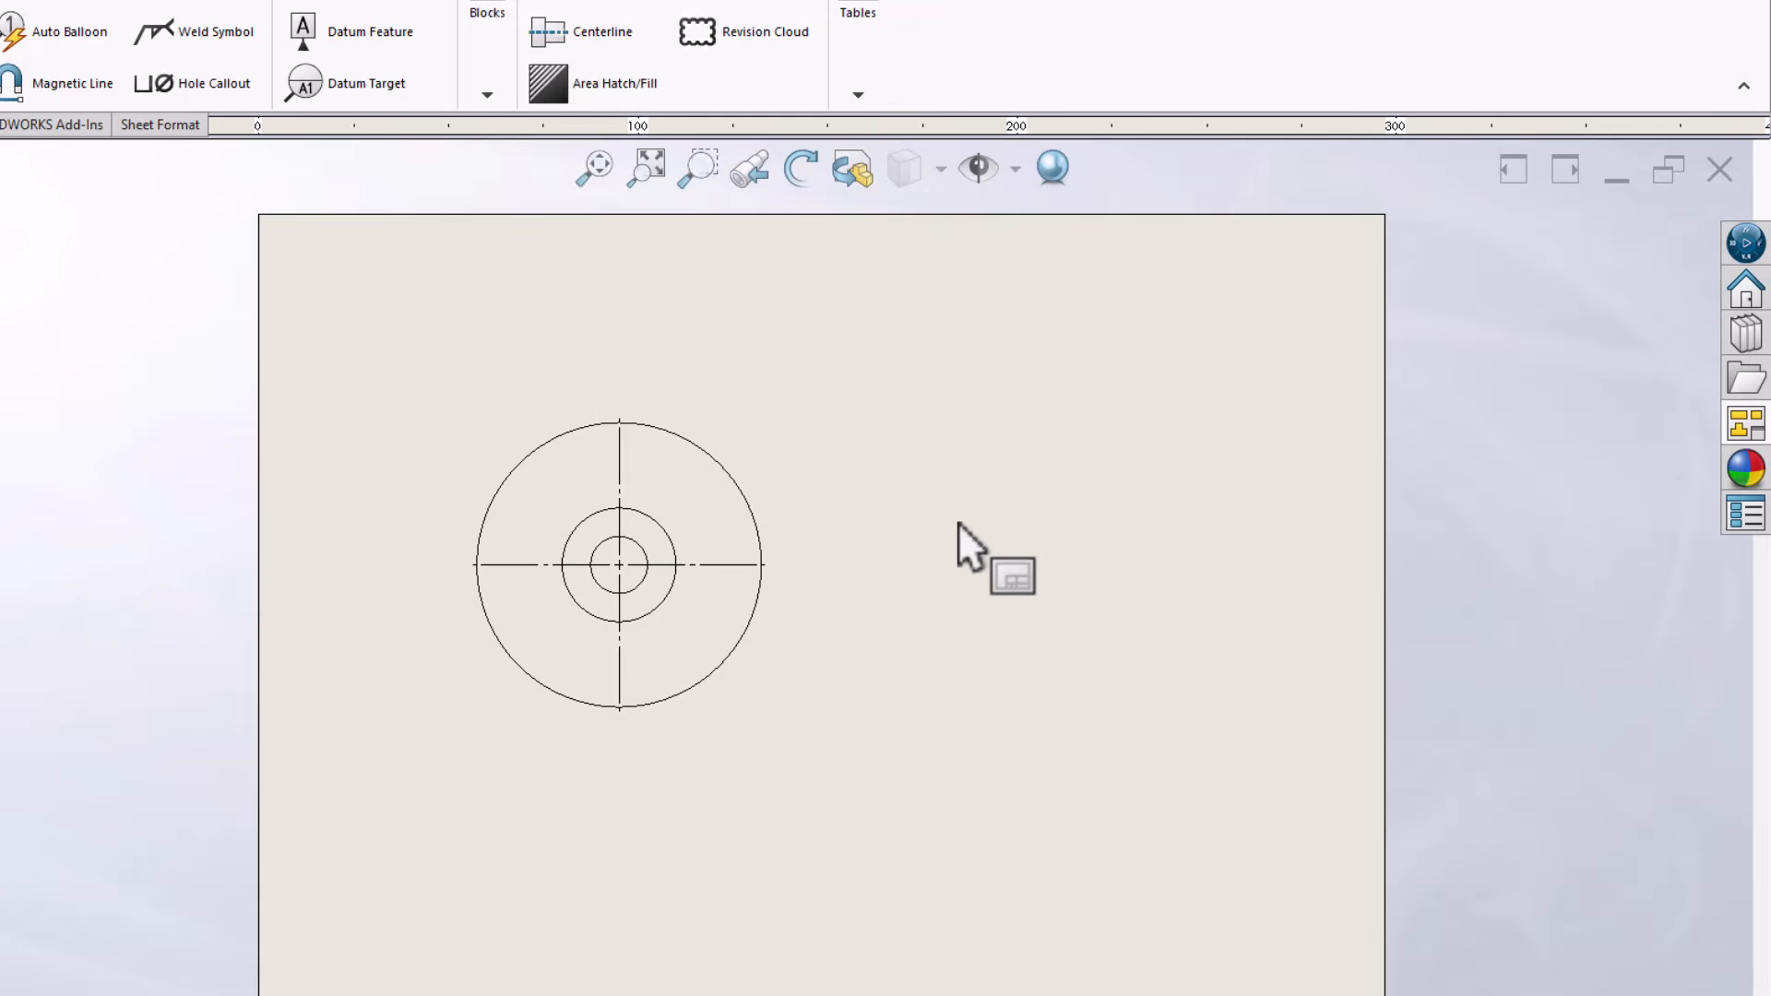
Switch to the part model and orient it edge-on, with the flange disc upright and the boss pointing right
{"action": "left_click", "coordinate": [1746, 422]}
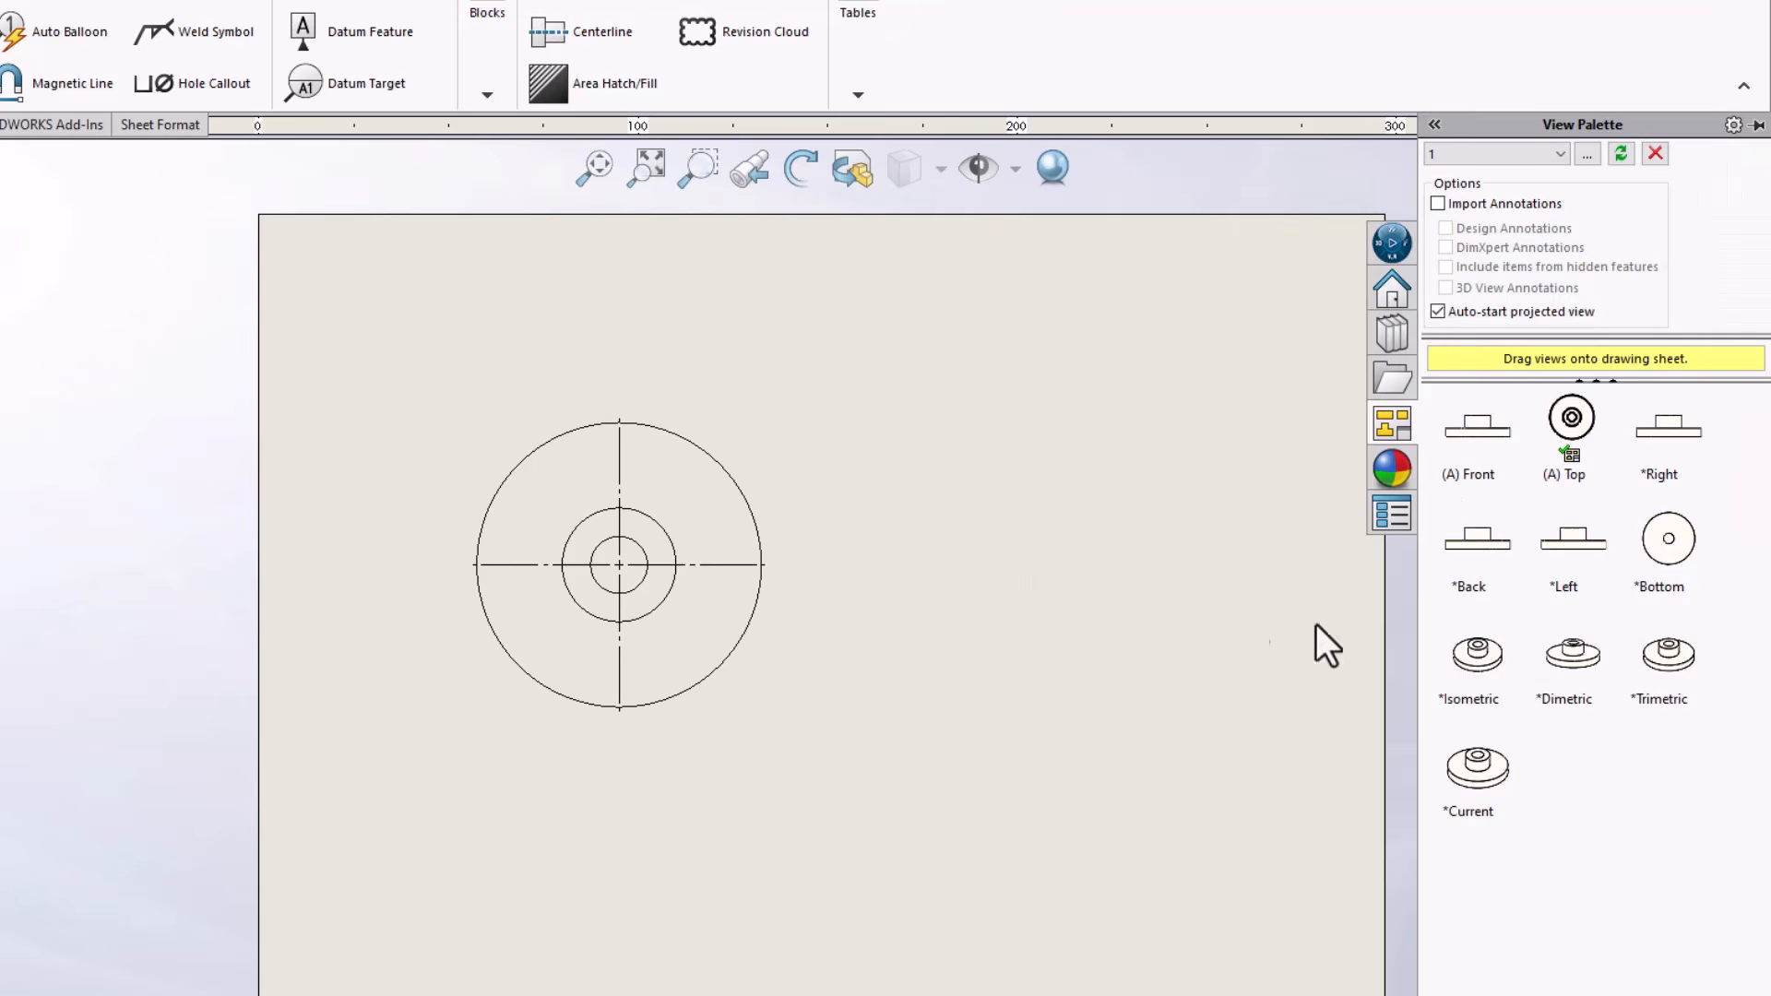
{"action": "left_click", "coordinate": [766, 449]}
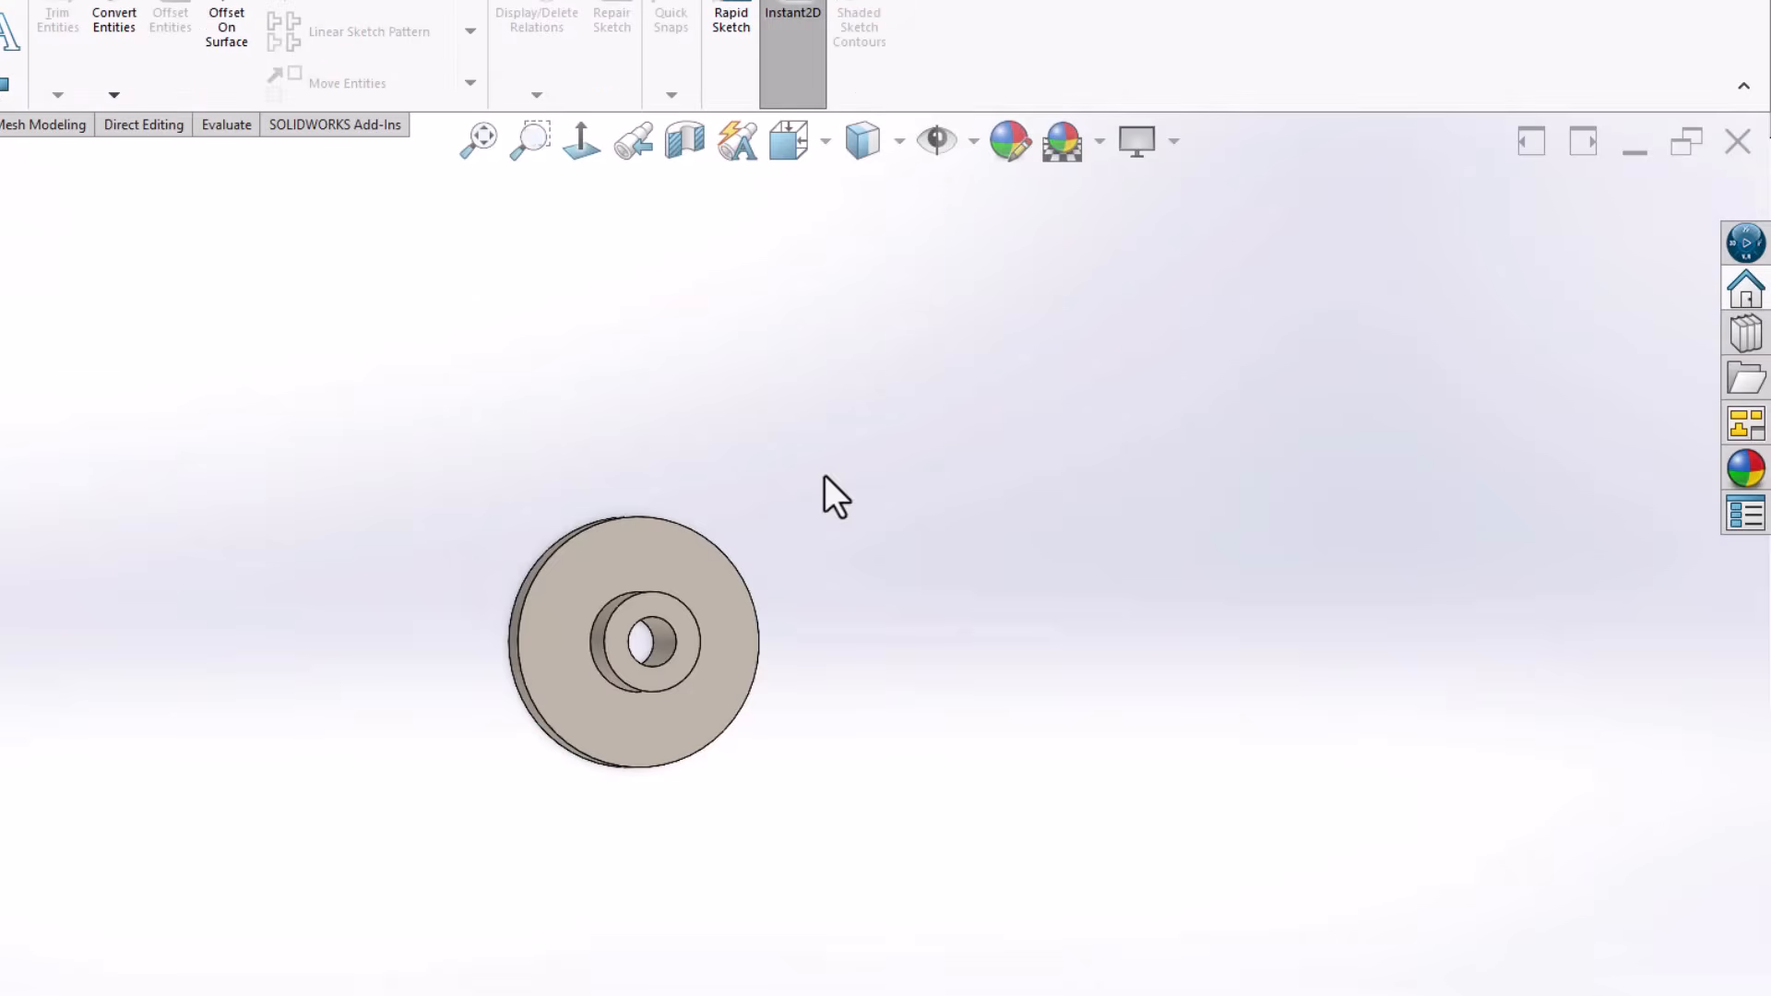
{"action": "left_click", "coordinate": [949, 486]}
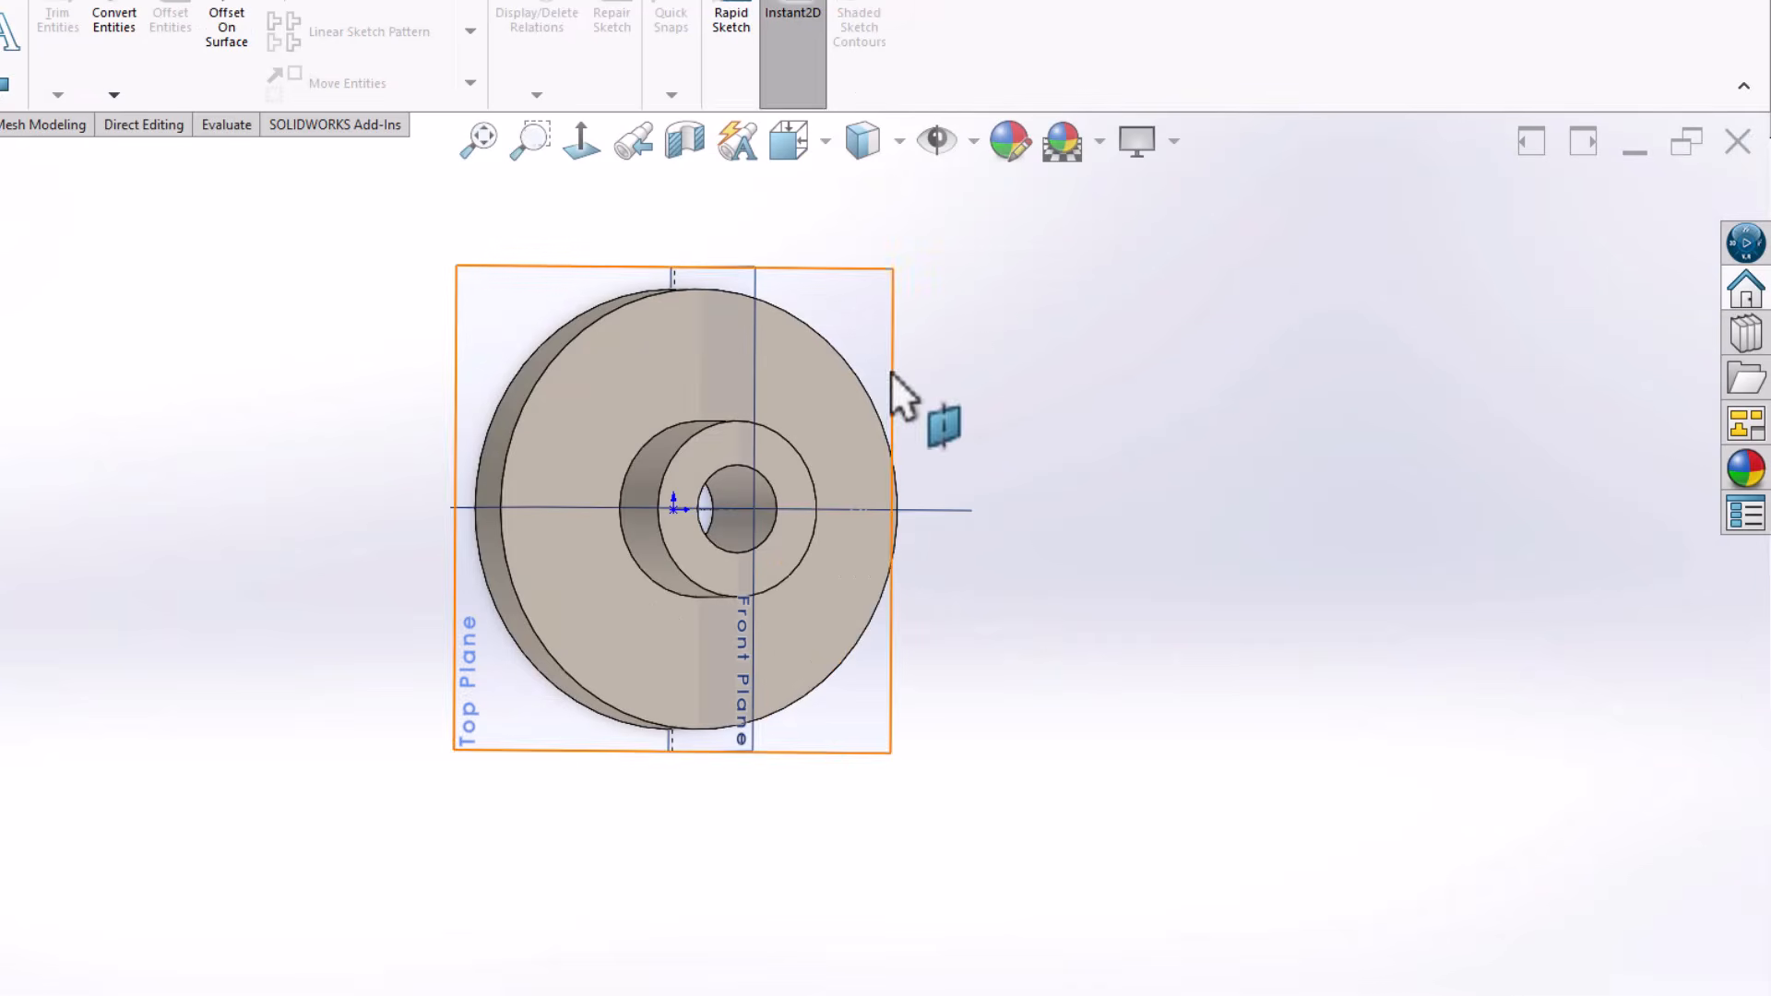
{"action": "left_click", "coordinate": [1095, 306]}
{"action": "left_click", "coordinate": [1316, 465]}
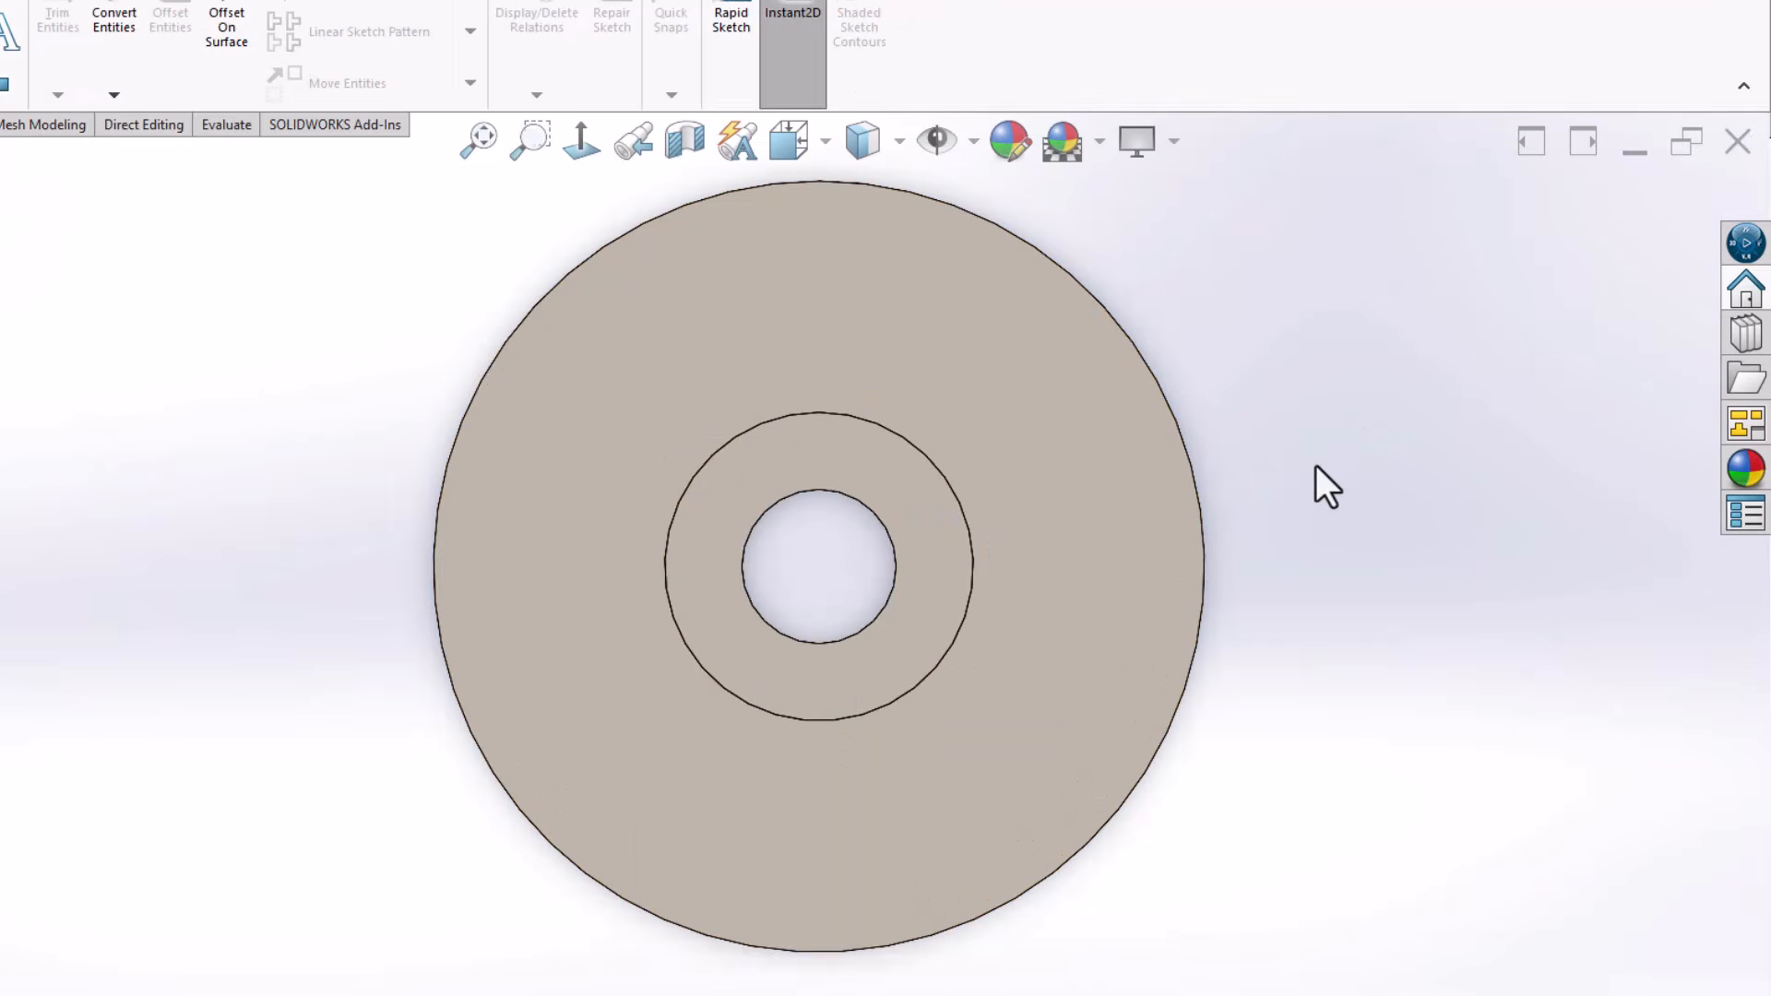
{"action": "key", "text": "Right"}
{"action": "key", "text": "Right"}
{"action": "key", "text": "Right"}
{"action": "key", "text": "Right"}
{"action": "key", "text": "Right"}
{"action": "key", "text": "Right"}
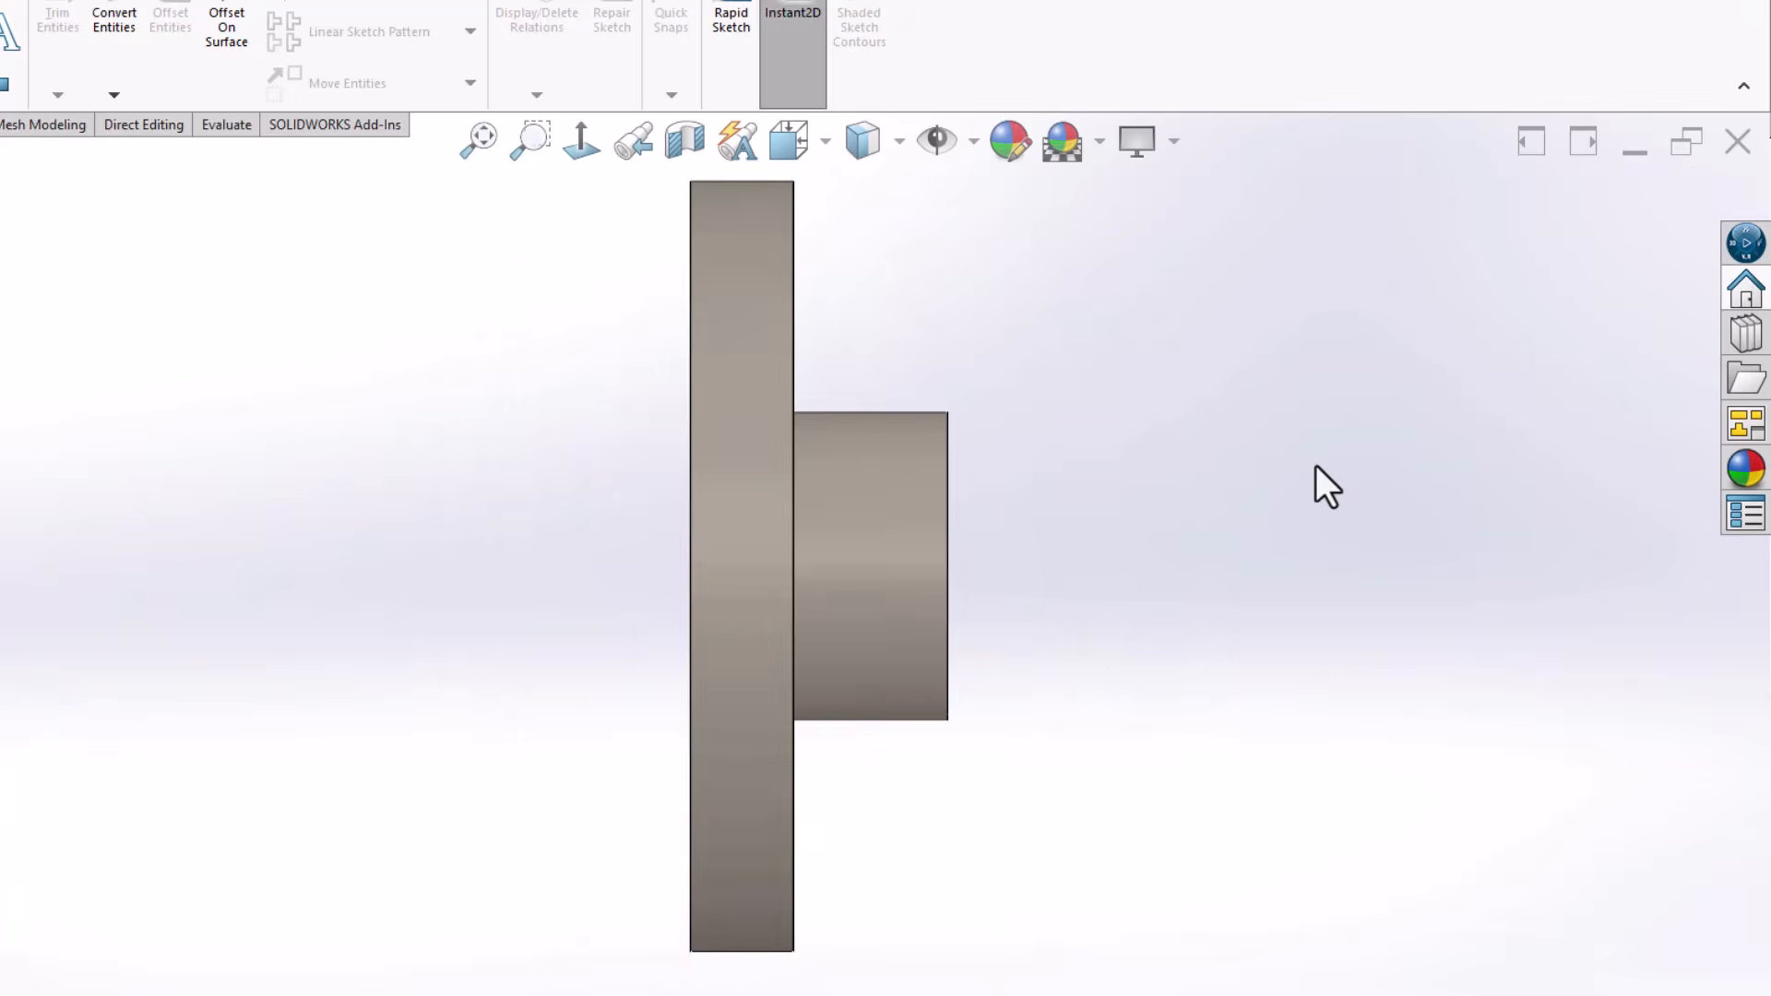
{"action": "scroll", "coordinate": [1043, 544], "scroll_direction": "up", "scroll_amount": 2}
{"action": "scroll", "coordinate": [1000, 563], "scroll_direction": "down", "scroll_amount": 1}
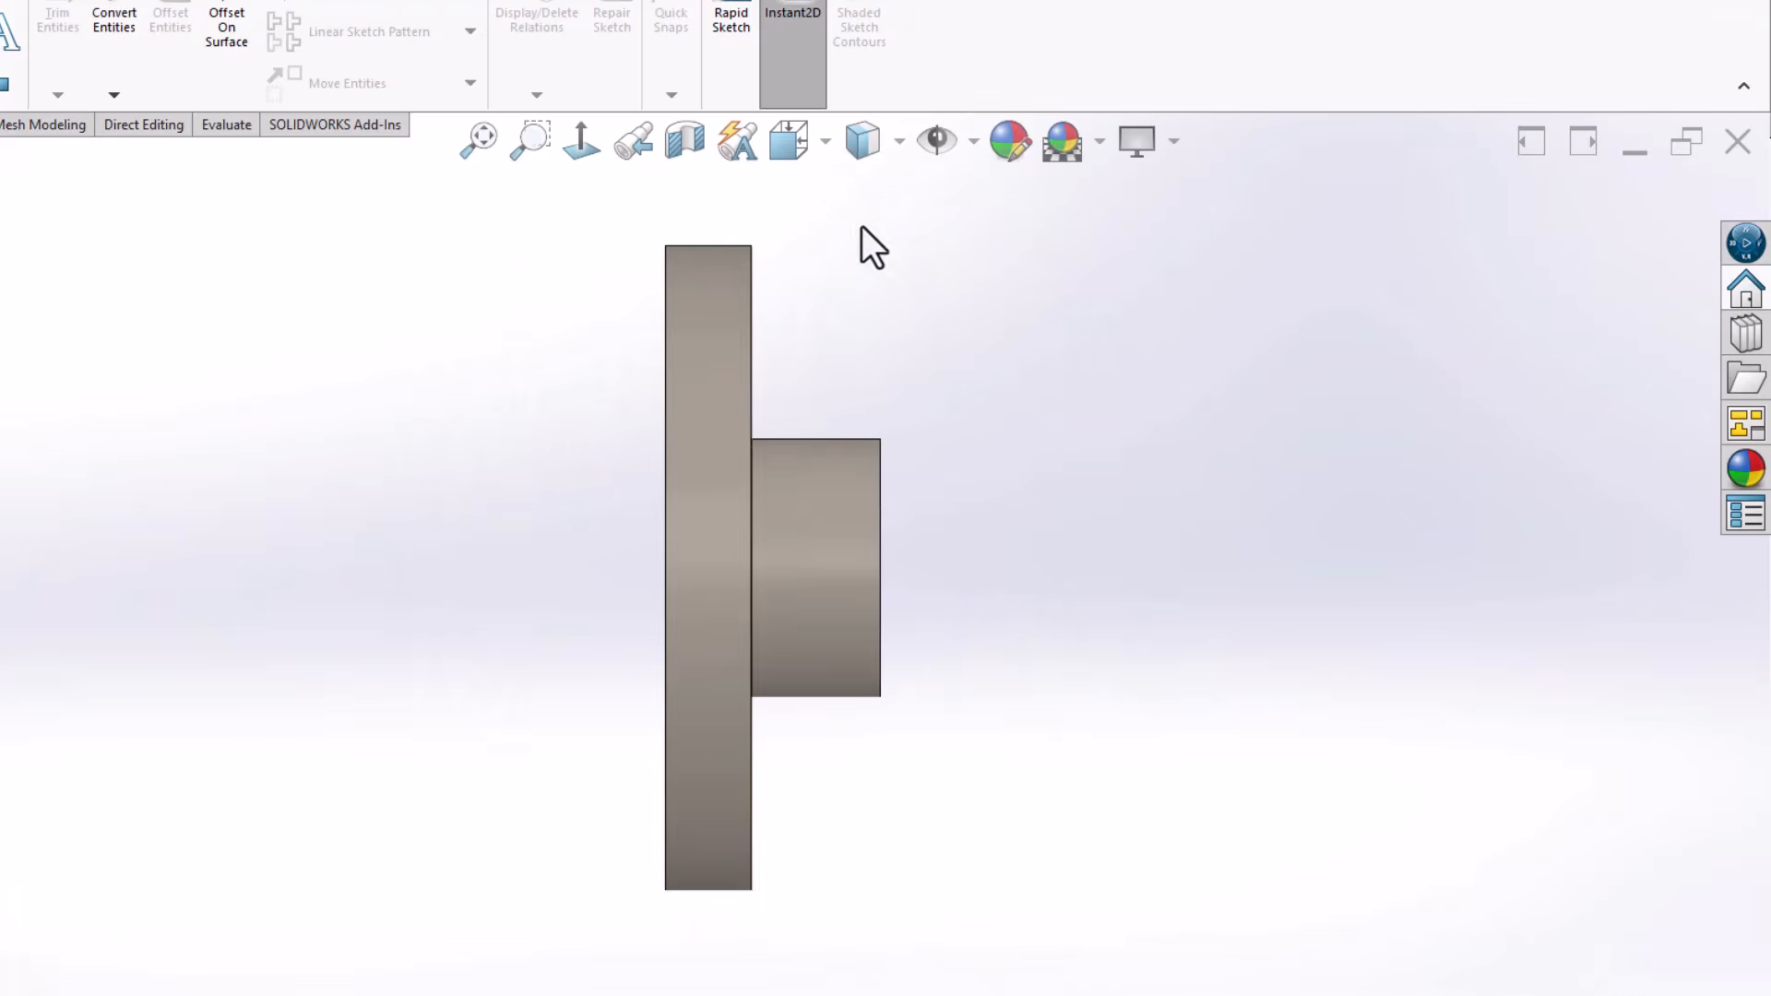
Save the part's current orientation as a named view called A
{"action": "left_click", "coordinate": [799, 140]}
{"action": "left_click", "coordinate": [917, 196]}
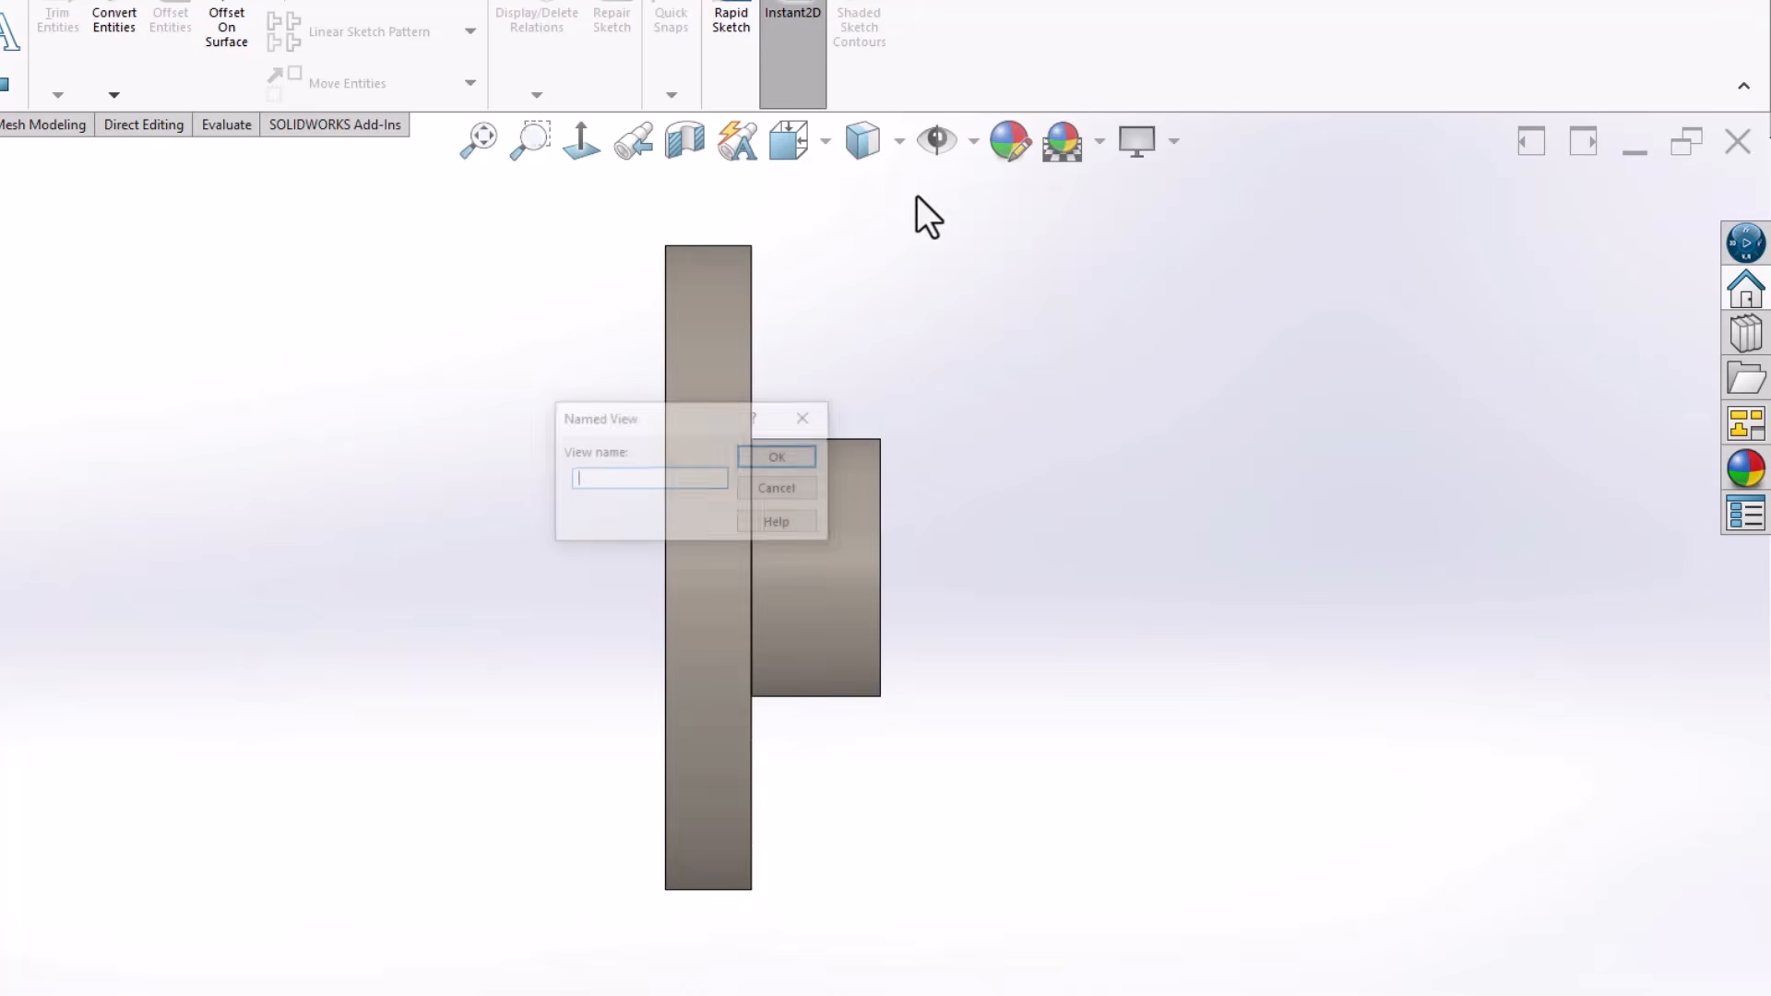
{"action": "type", "text": "A"}
{"action": "key", "text": "Return"}
Return to the drawing and place the named view A on the sheet to the right of the circular view
{"action": "left_click", "coordinate": [739, 529]}
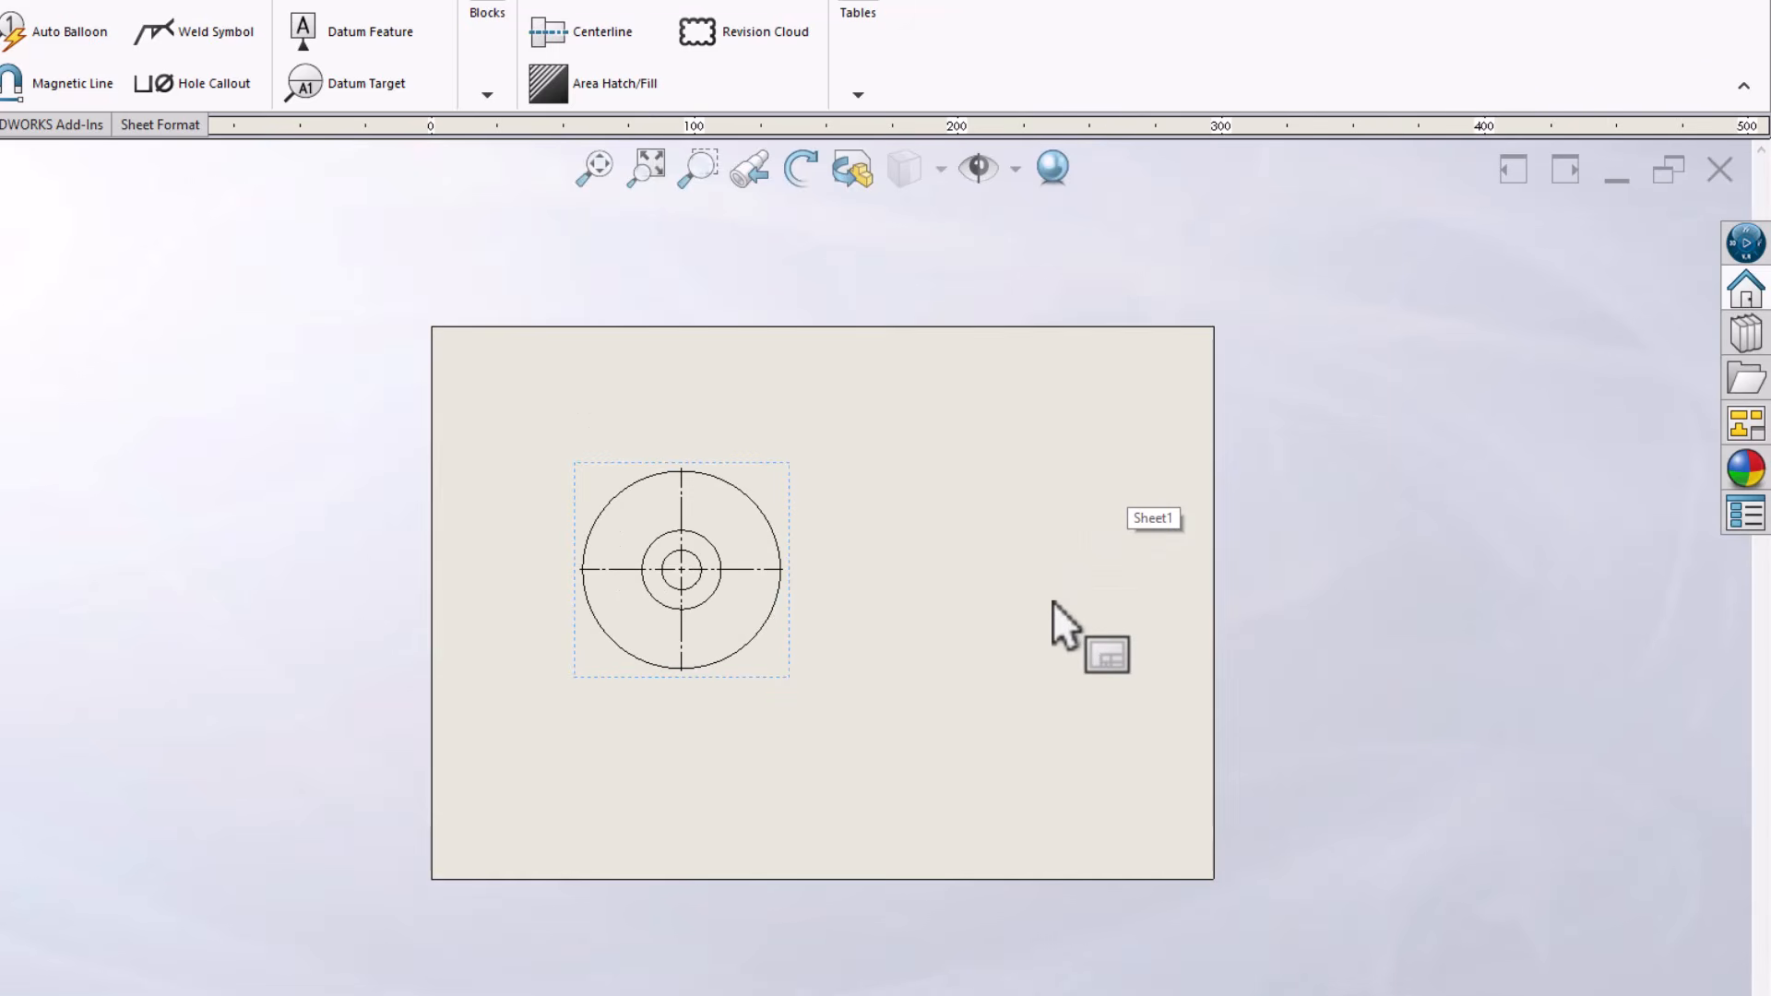
{"action": "scroll", "coordinate": [1053, 600], "scroll_direction": "up", "scroll_amount": 2}
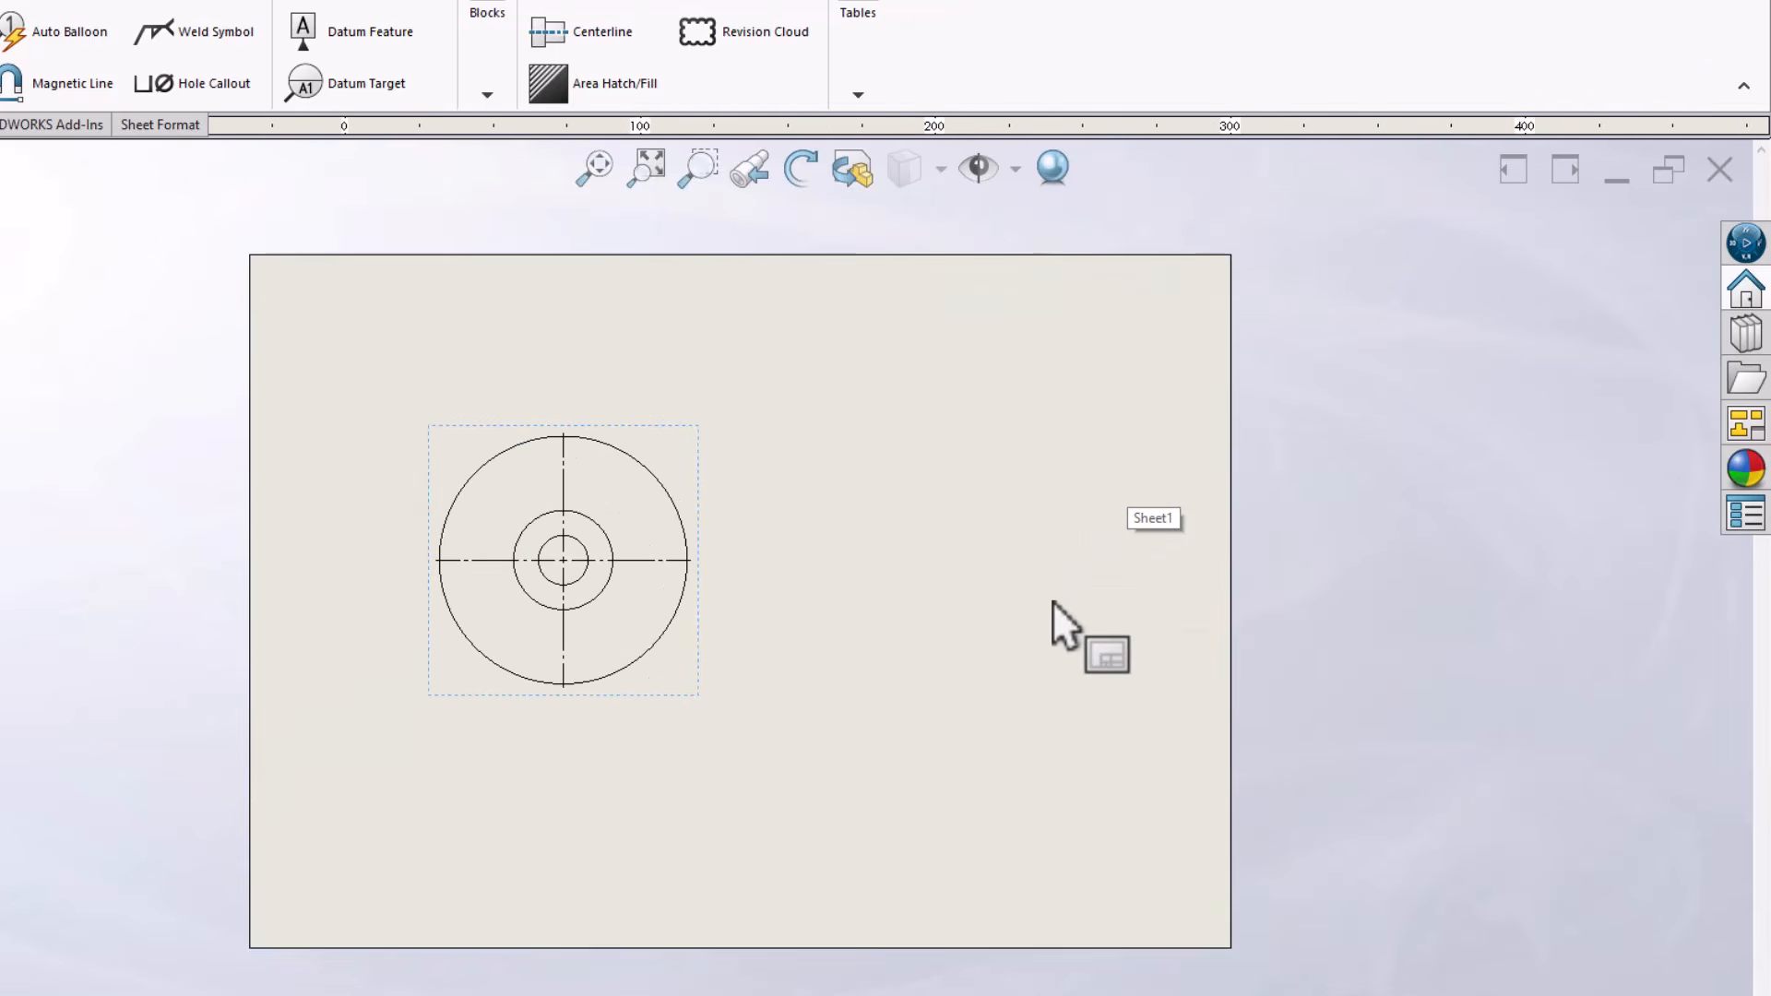
{"action": "left_click", "coordinate": [1749, 426]}
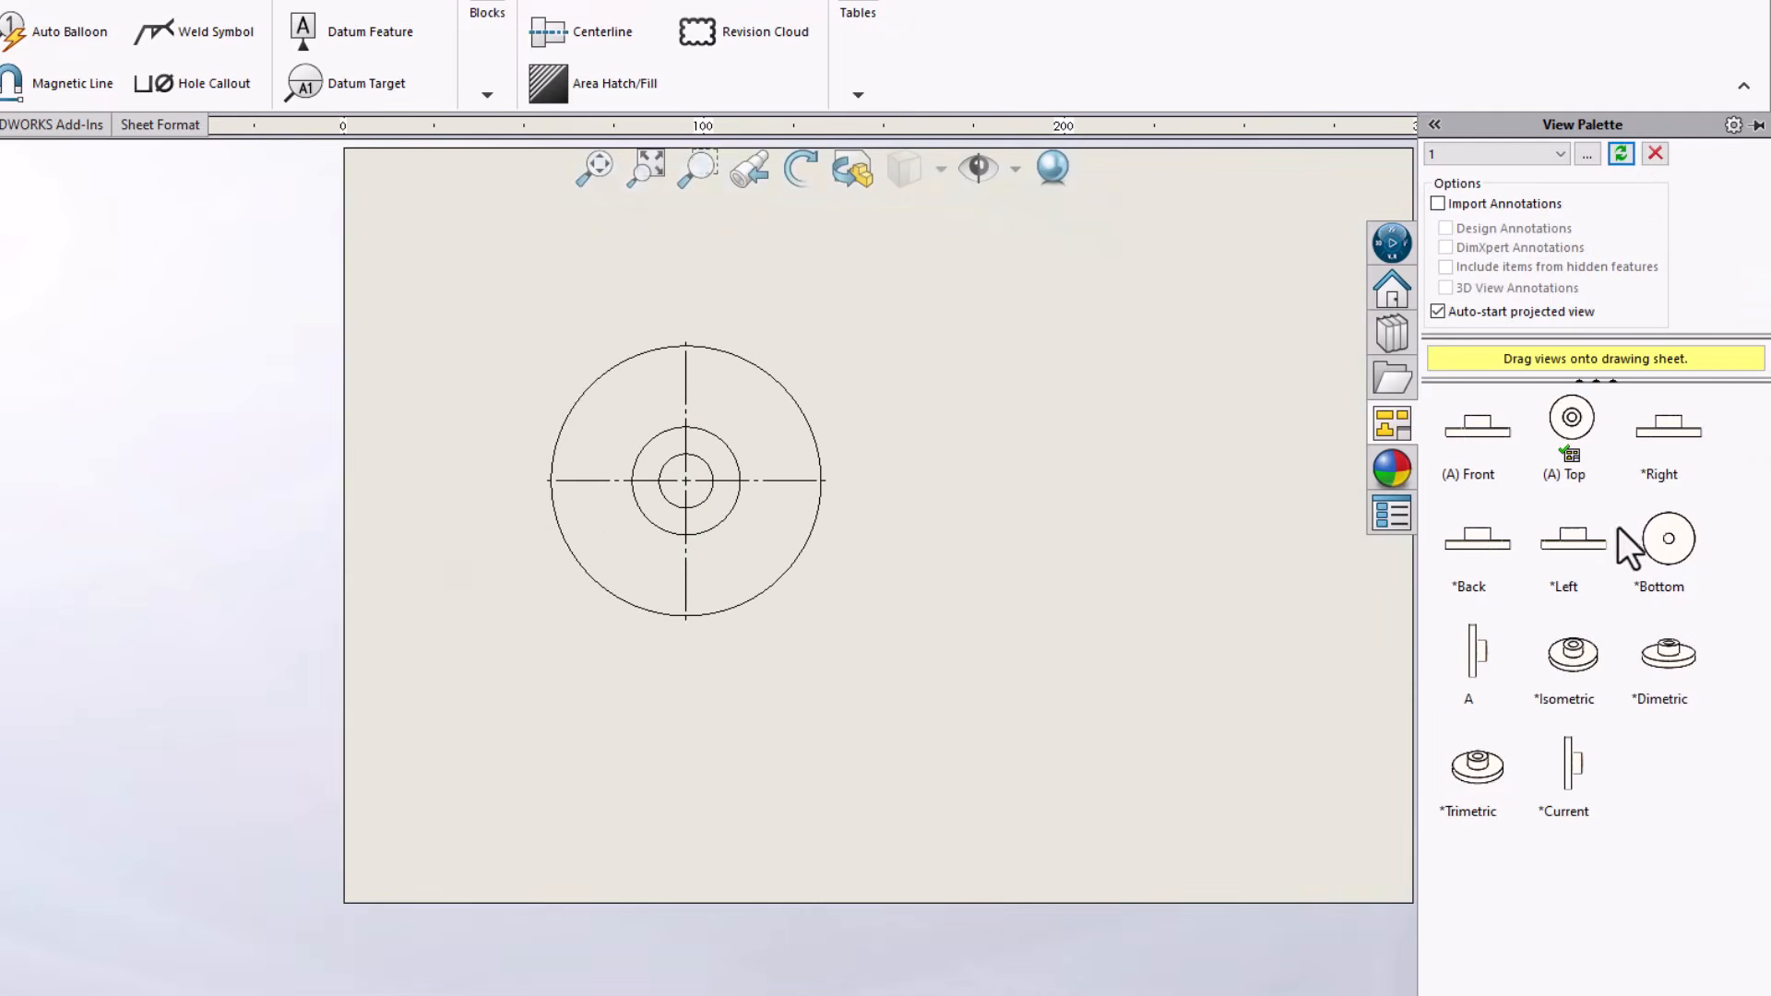
{"action": "scroll", "coordinate": [1284, 645], "scroll_direction": "down", "scroll_amount": 3}
{"action": "scroll", "coordinate": [1282, 645], "scroll_direction": "up", "scroll_amount": 2}
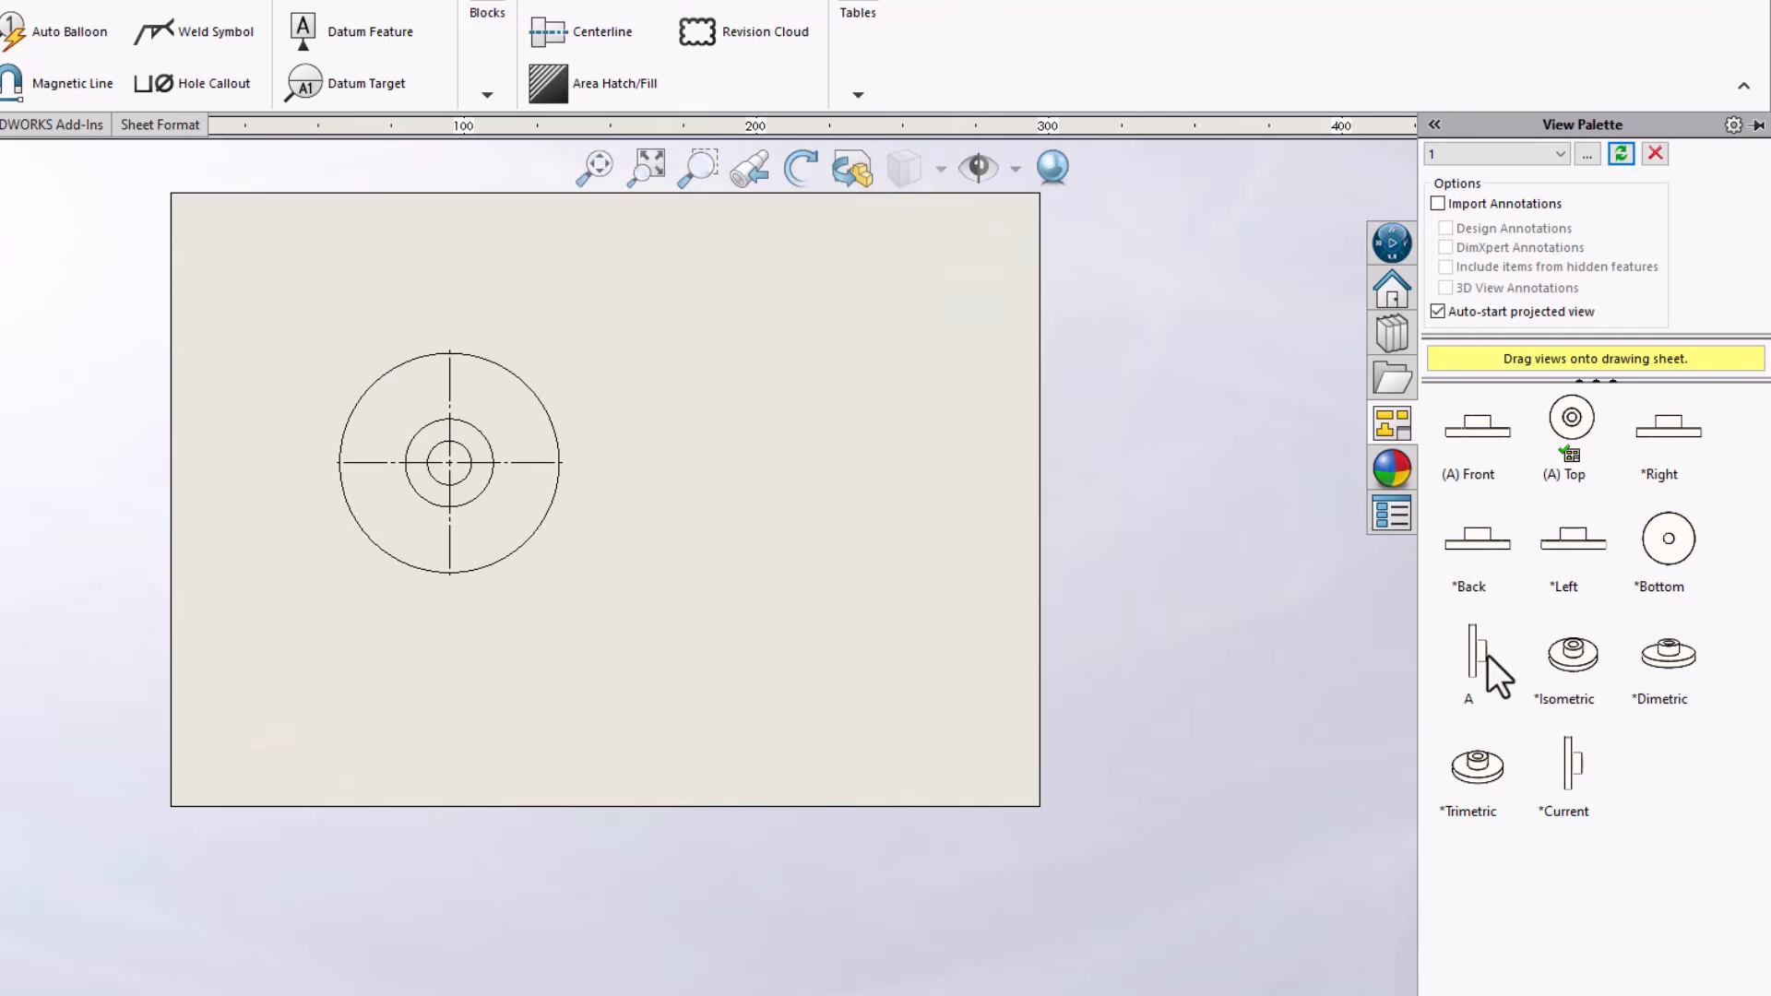
{"action": "left_click_drag", "start_coordinate": [1478, 659], "coordinate": [821, 524]}
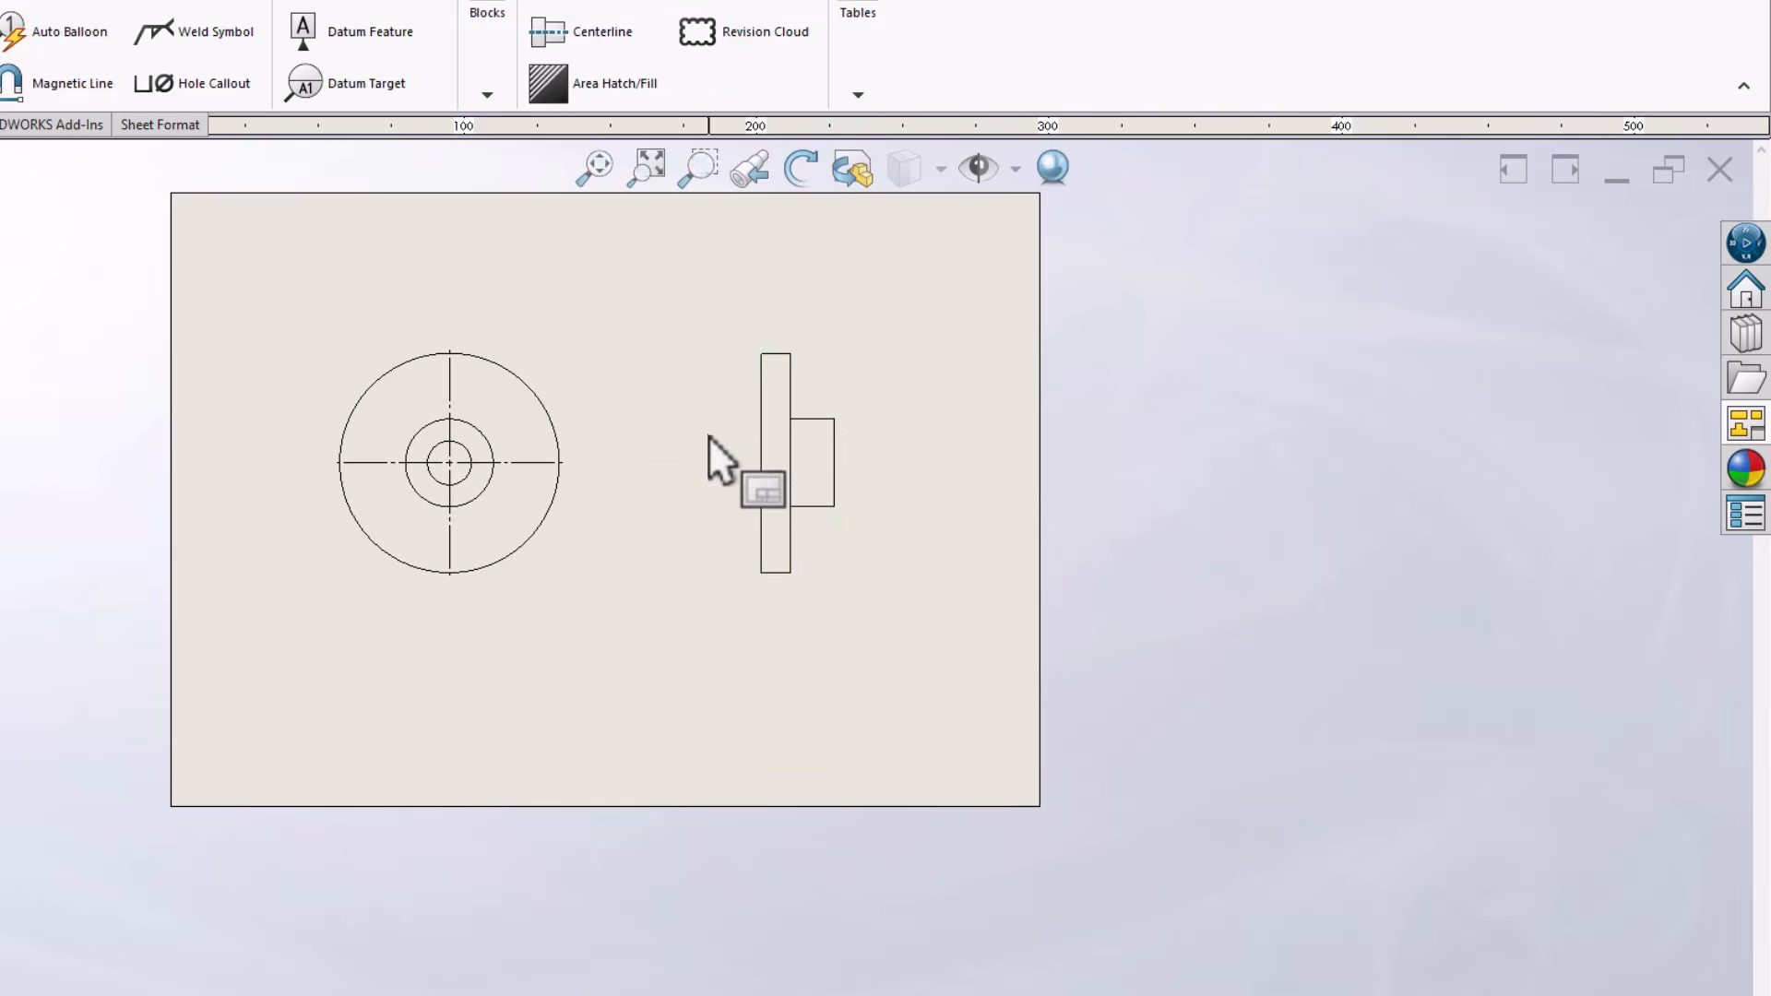
{"action": "scroll", "coordinate": [710, 440], "scroll_direction": "up", "scroll_amount": 3}
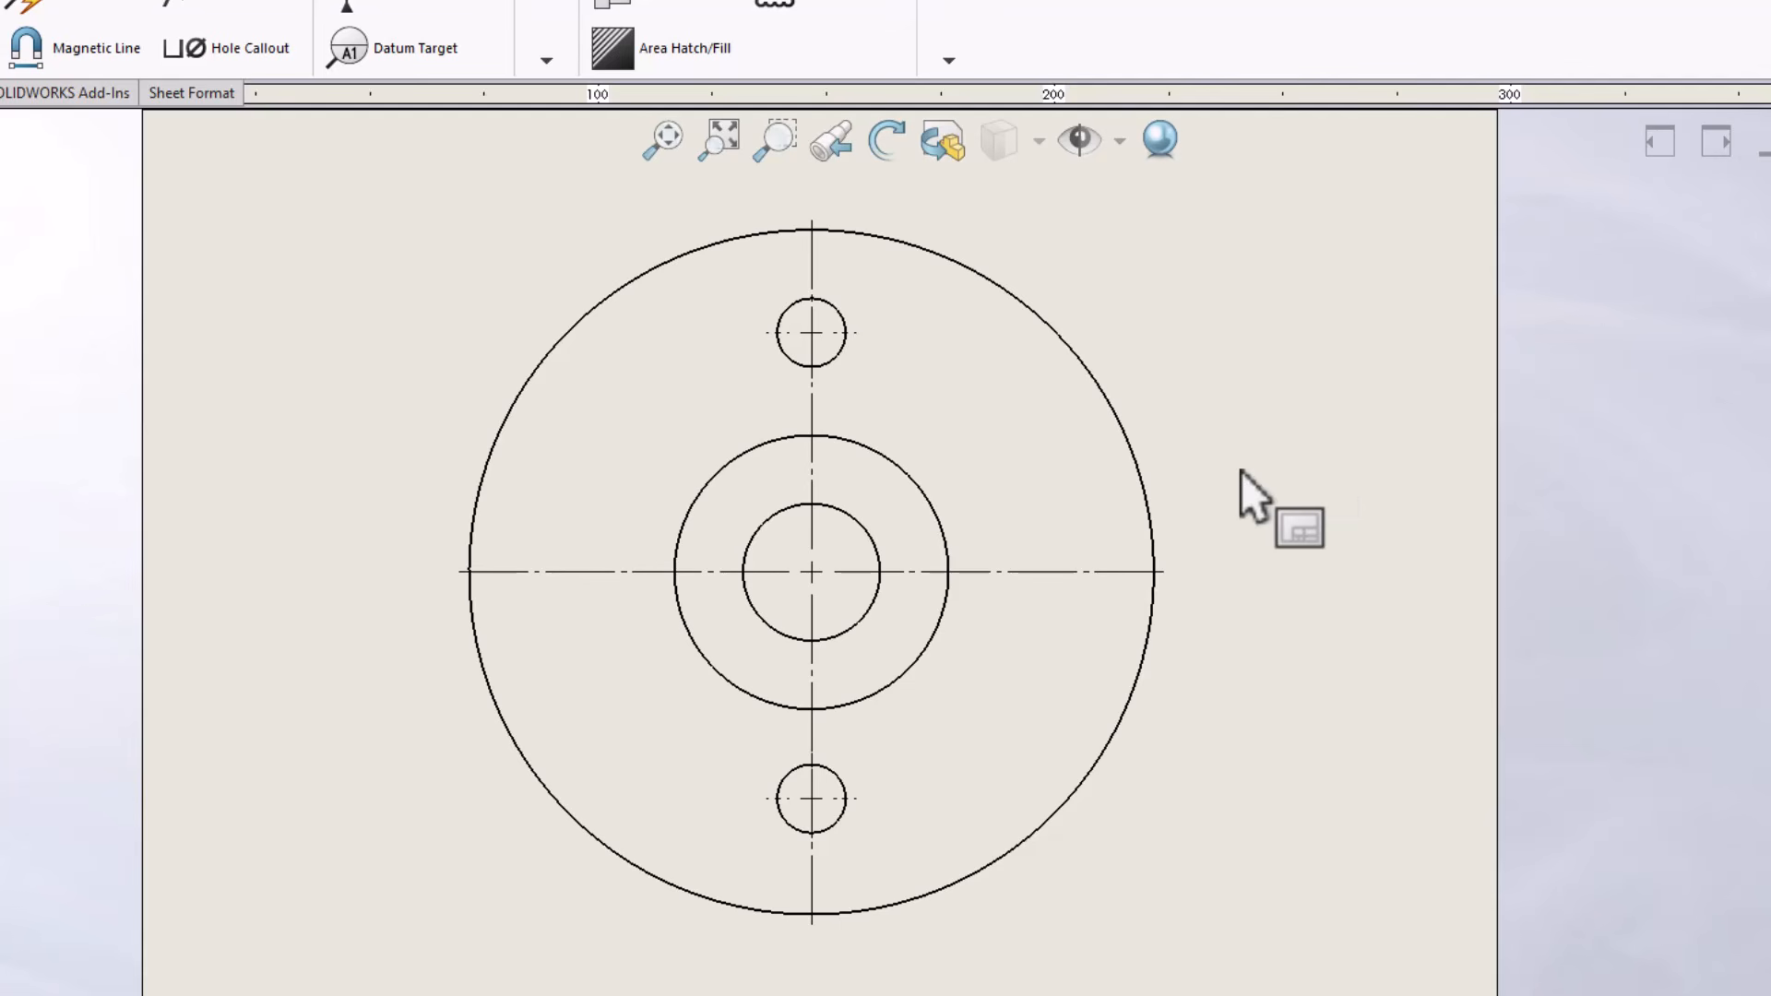
Dimension the vertical centre distance between the two small holes, placing the dimension to the right of the flange
{"action": "key", "text": "d"}
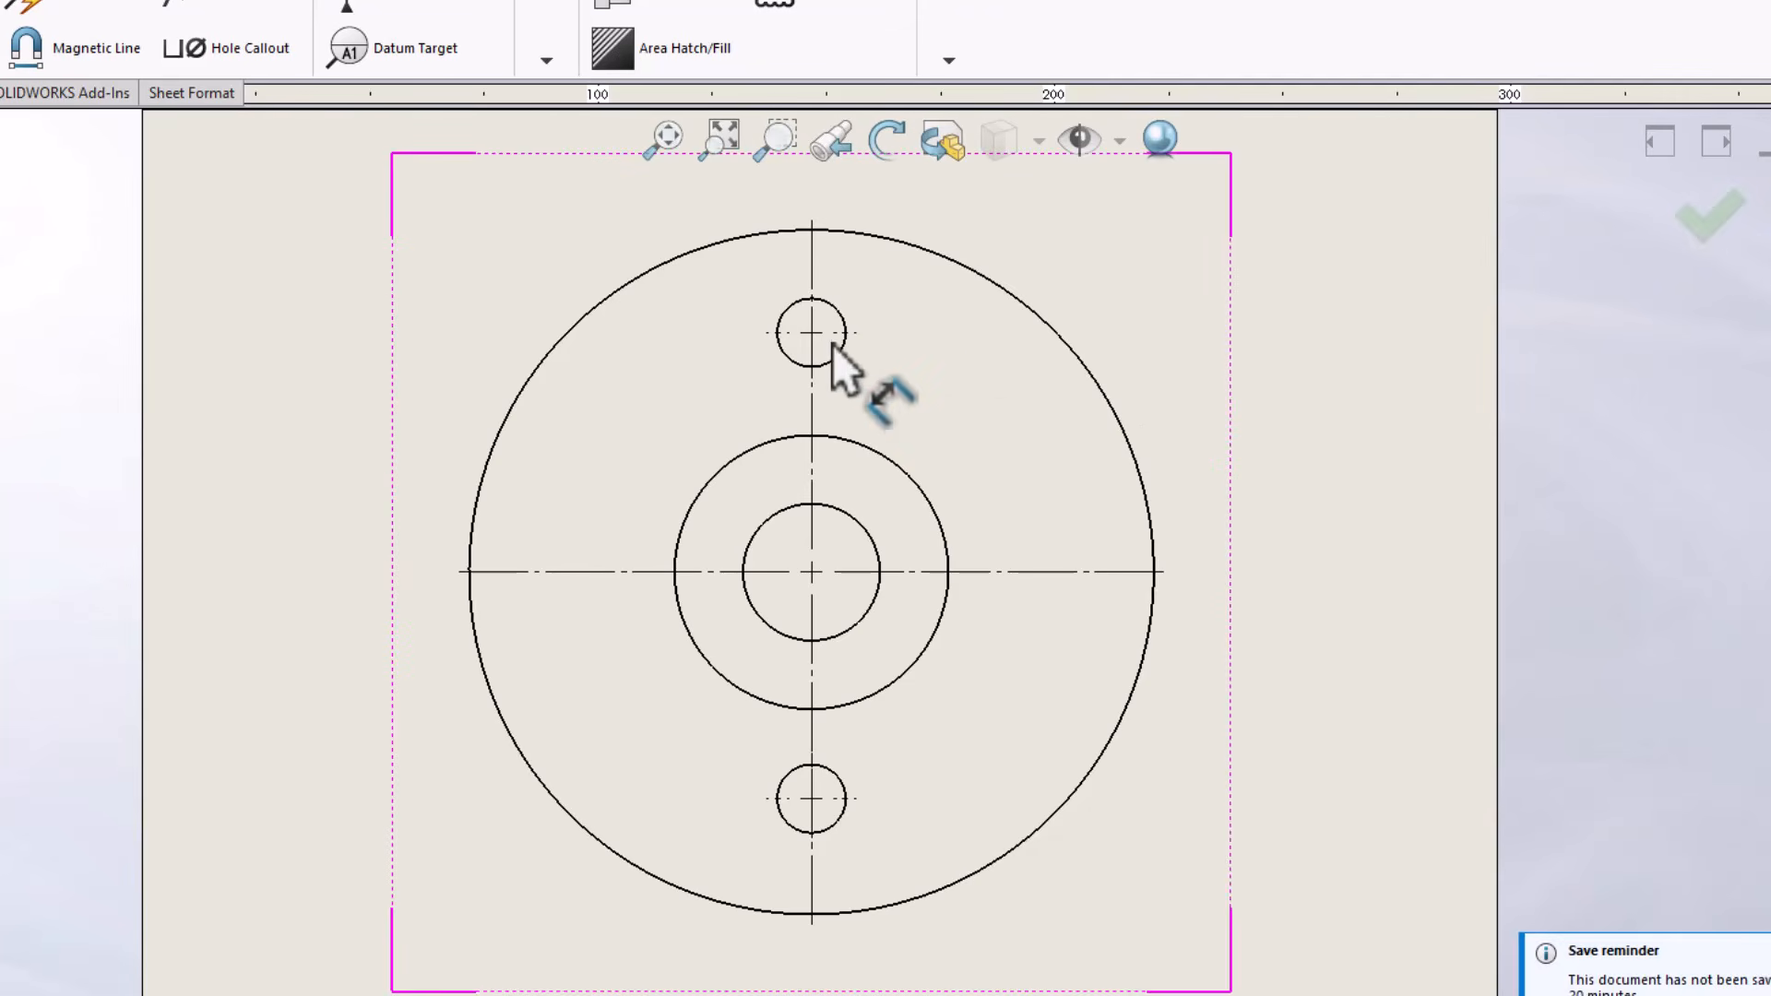
{"action": "left_click", "coordinate": [843, 347]}
{"action": "left_click", "coordinate": [838, 789]}
{"action": "left_click", "coordinate": [1264, 568]}
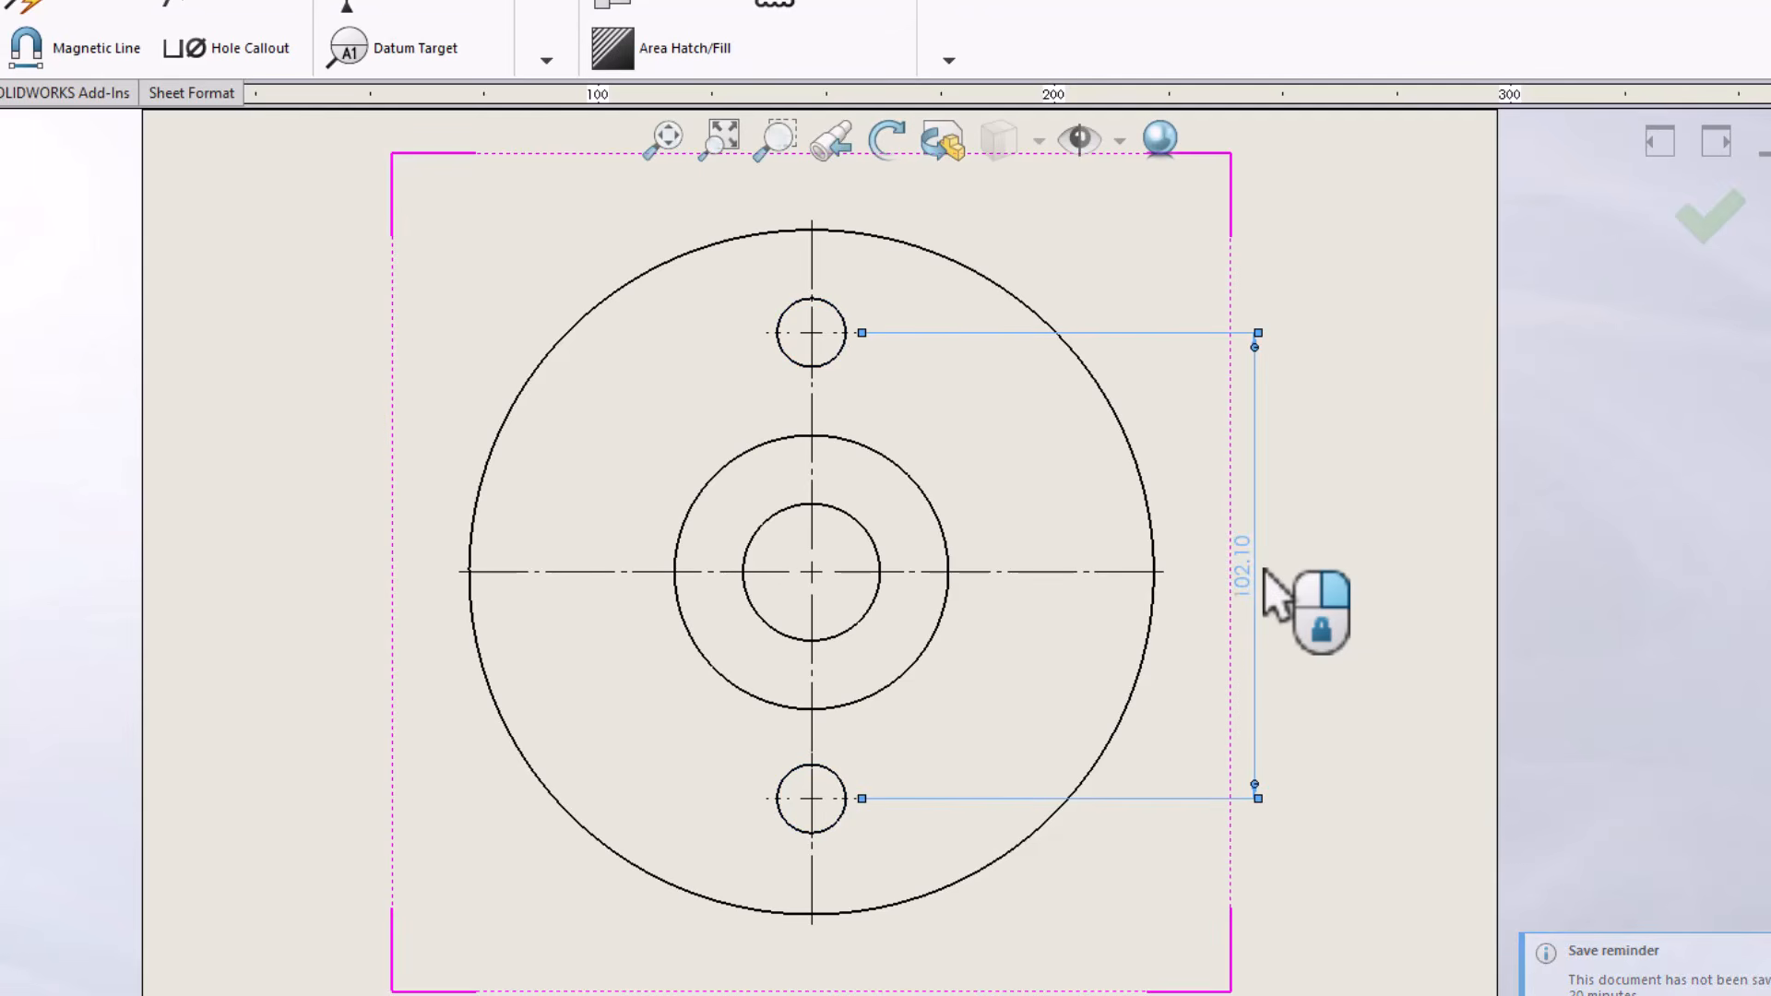
{"action": "key", "text": "Escape"}
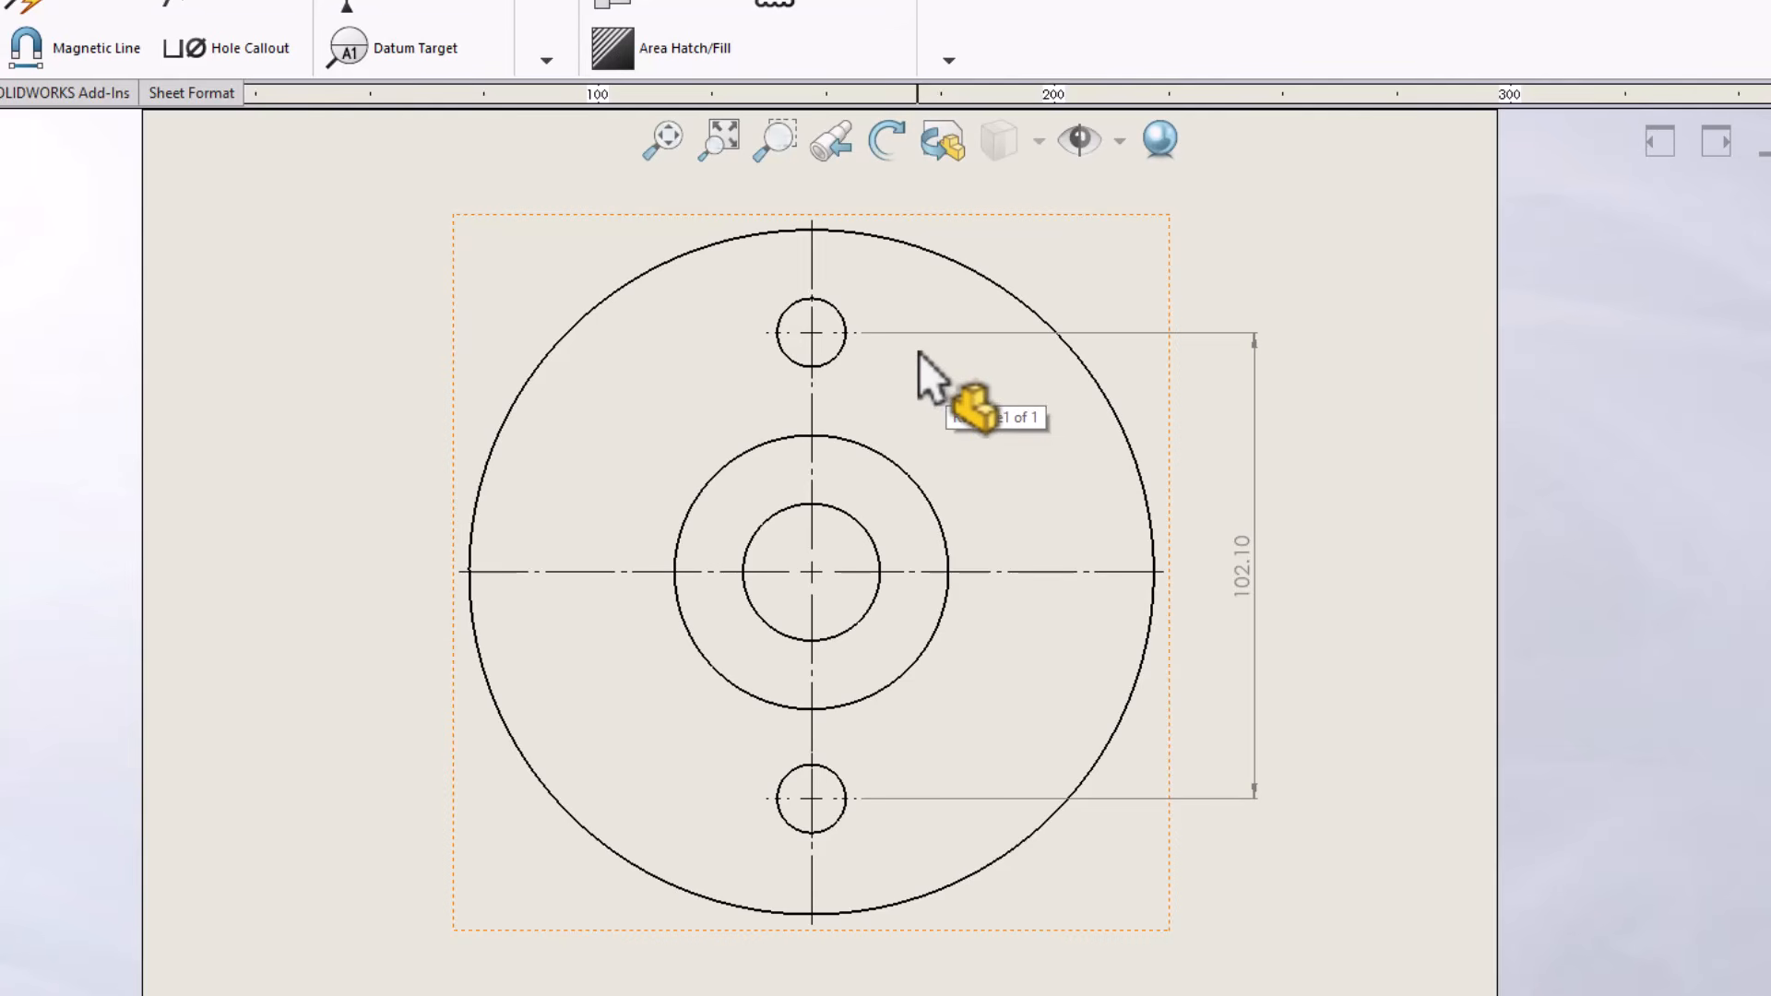
Set the first and second arc conditions of the hole-spacing dimension to Max and reposition the dimension beside the flange
{"action": "left_click", "coordinate": [1148, 333]}
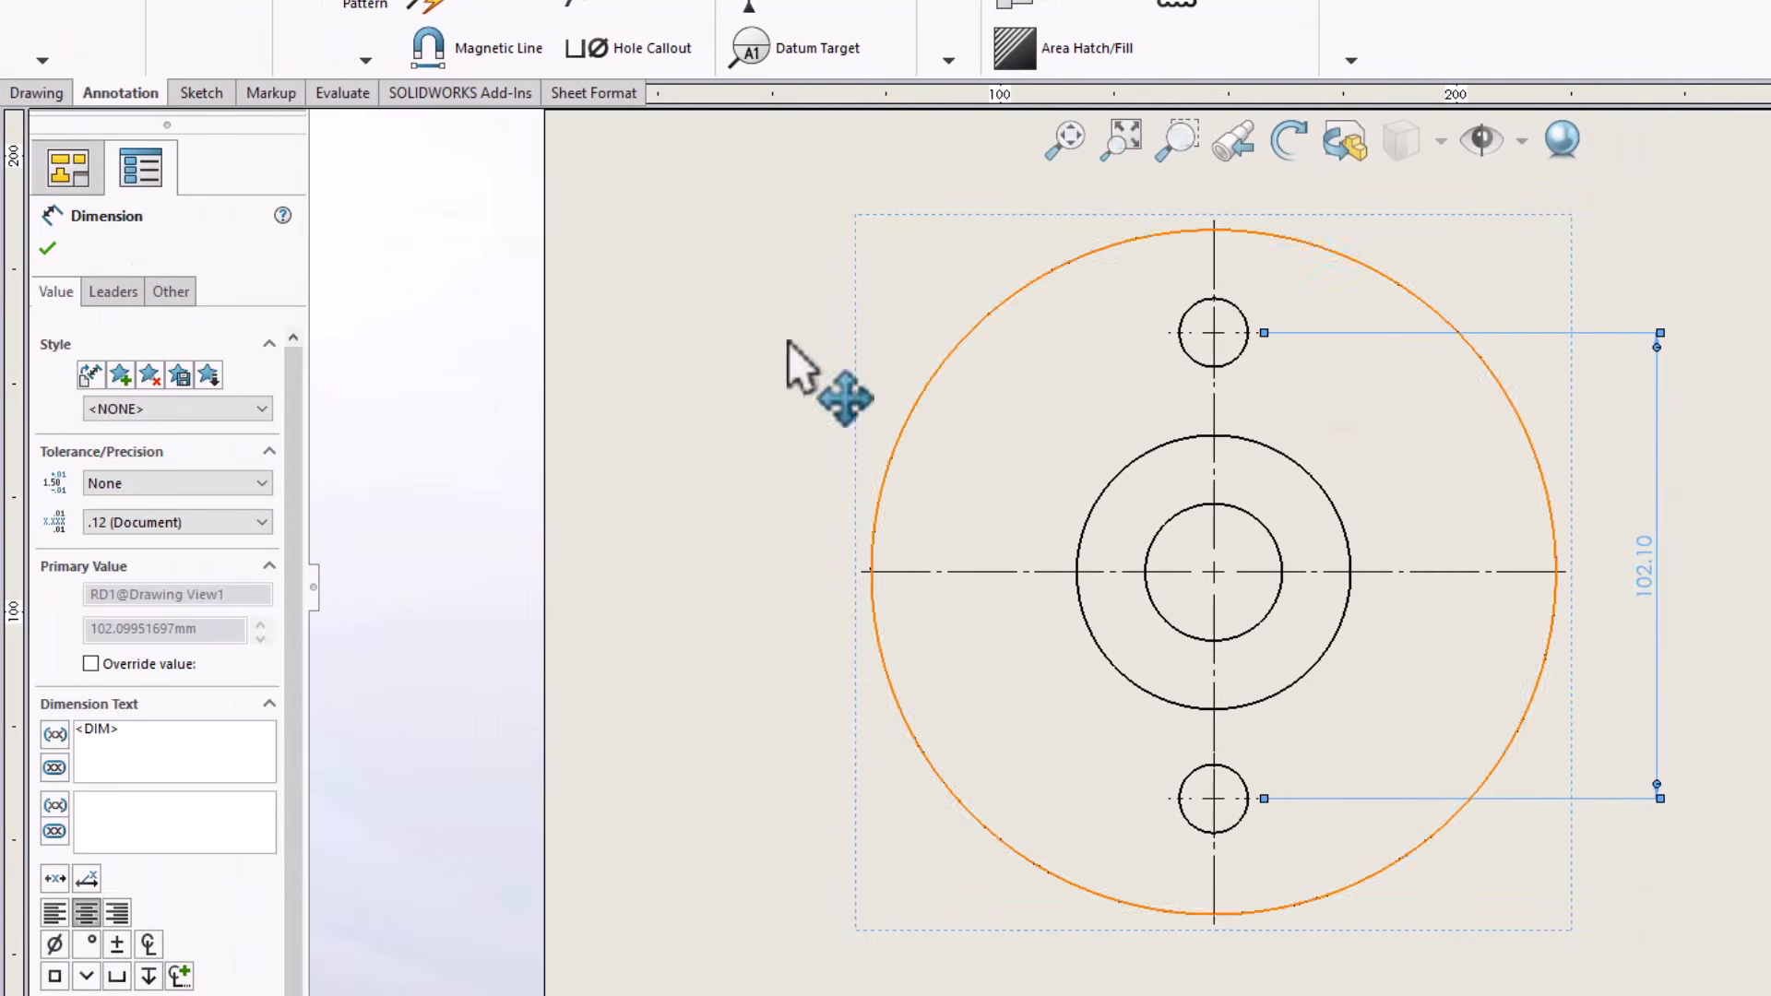
{"action": "left_click", "coordinate": [119, 300]}
{"action": "scroll", "coordinate": [116, 528], "scroll_direction": "down", "scroll_amount": 2}
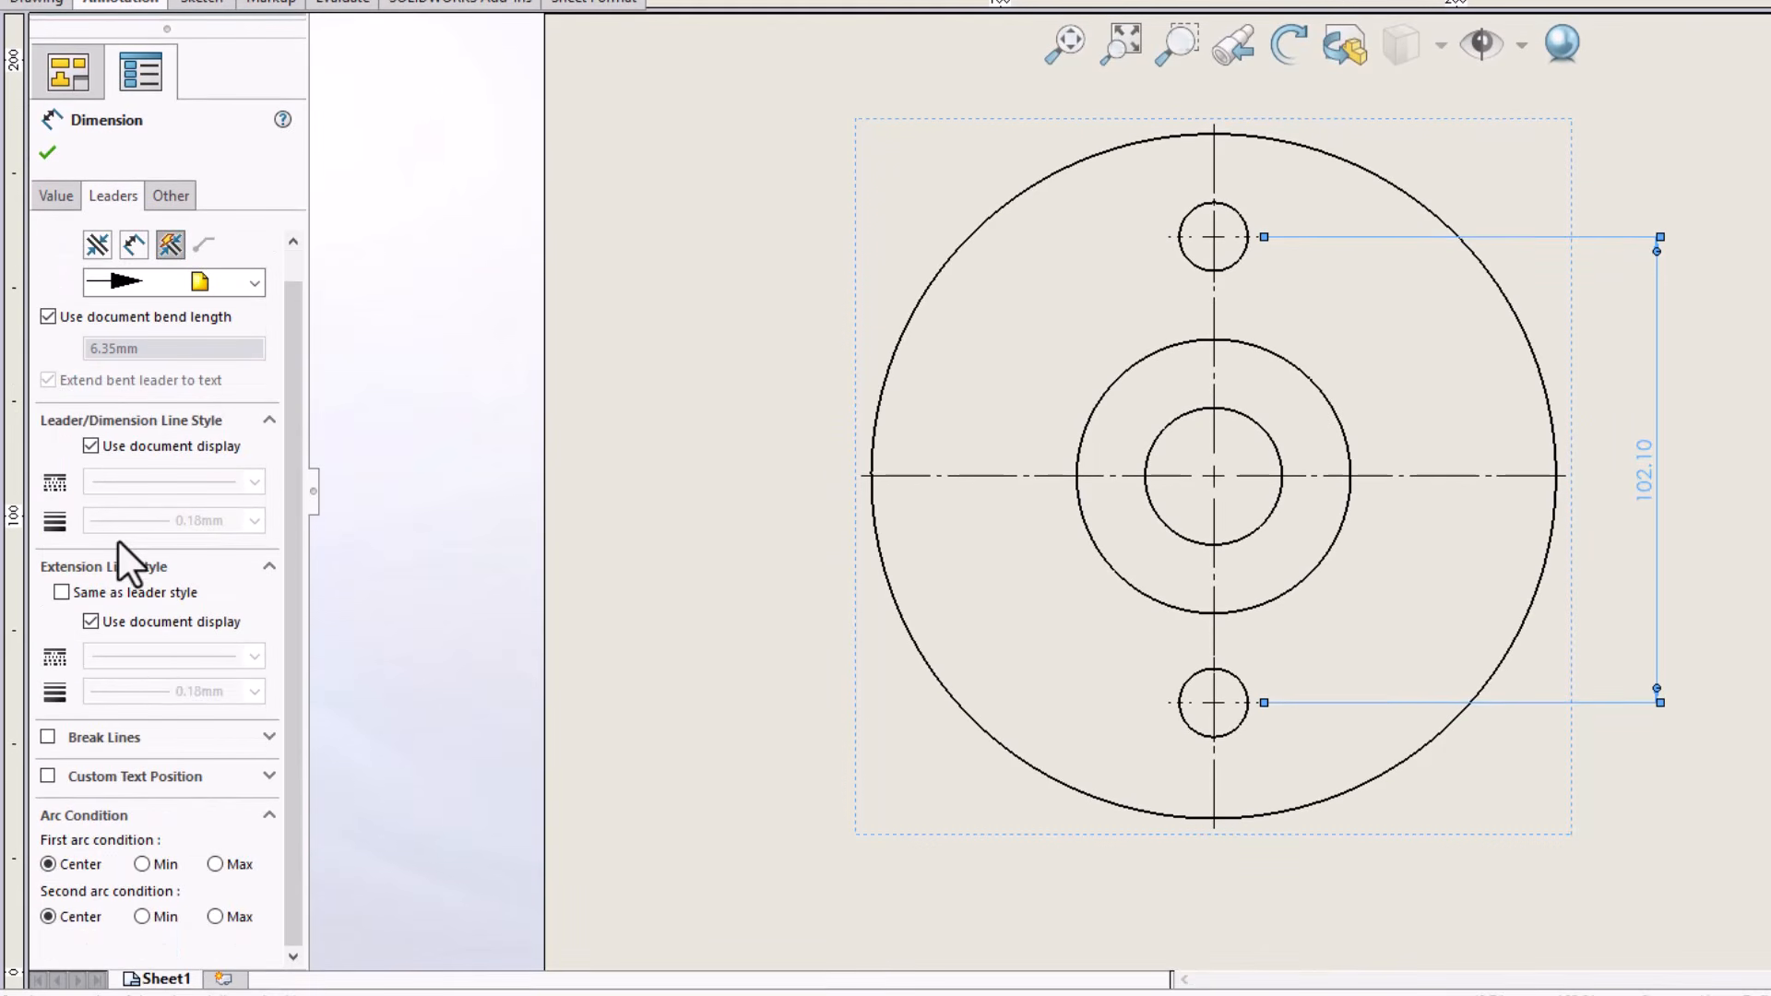
{"action": "left_click", "coordinate": [215, 863]}
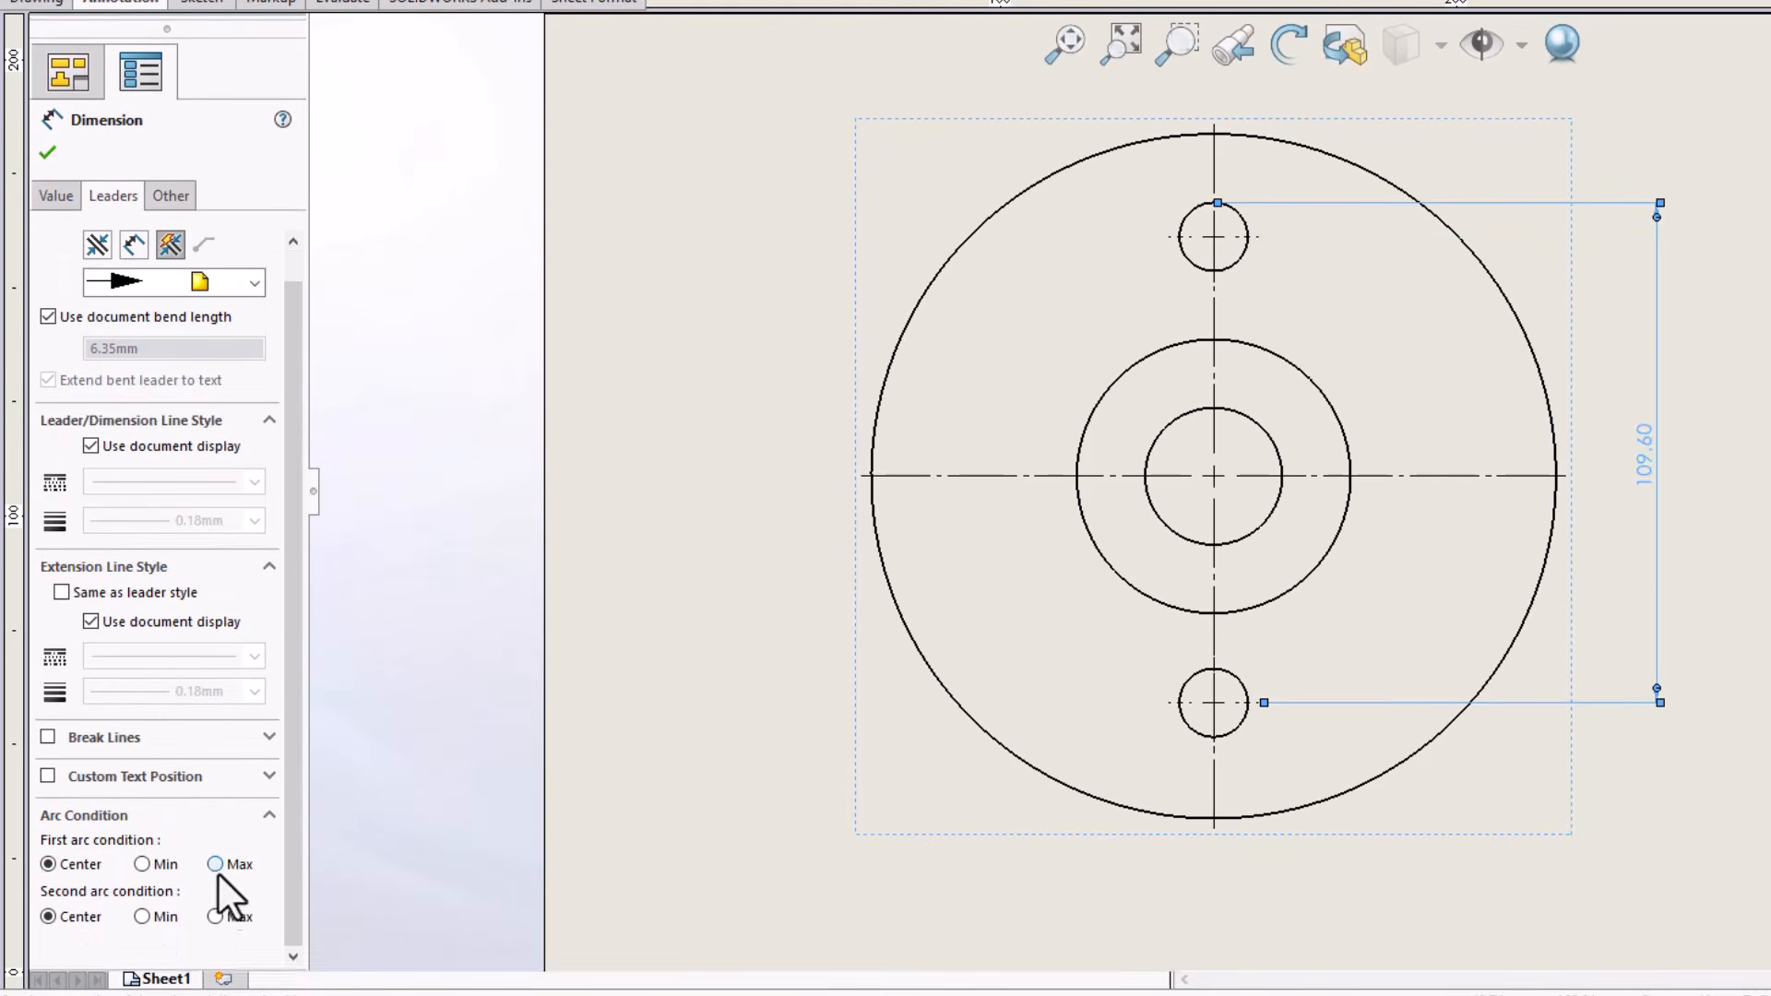
{"action": "left_click", "coordinate": [215, 916]}
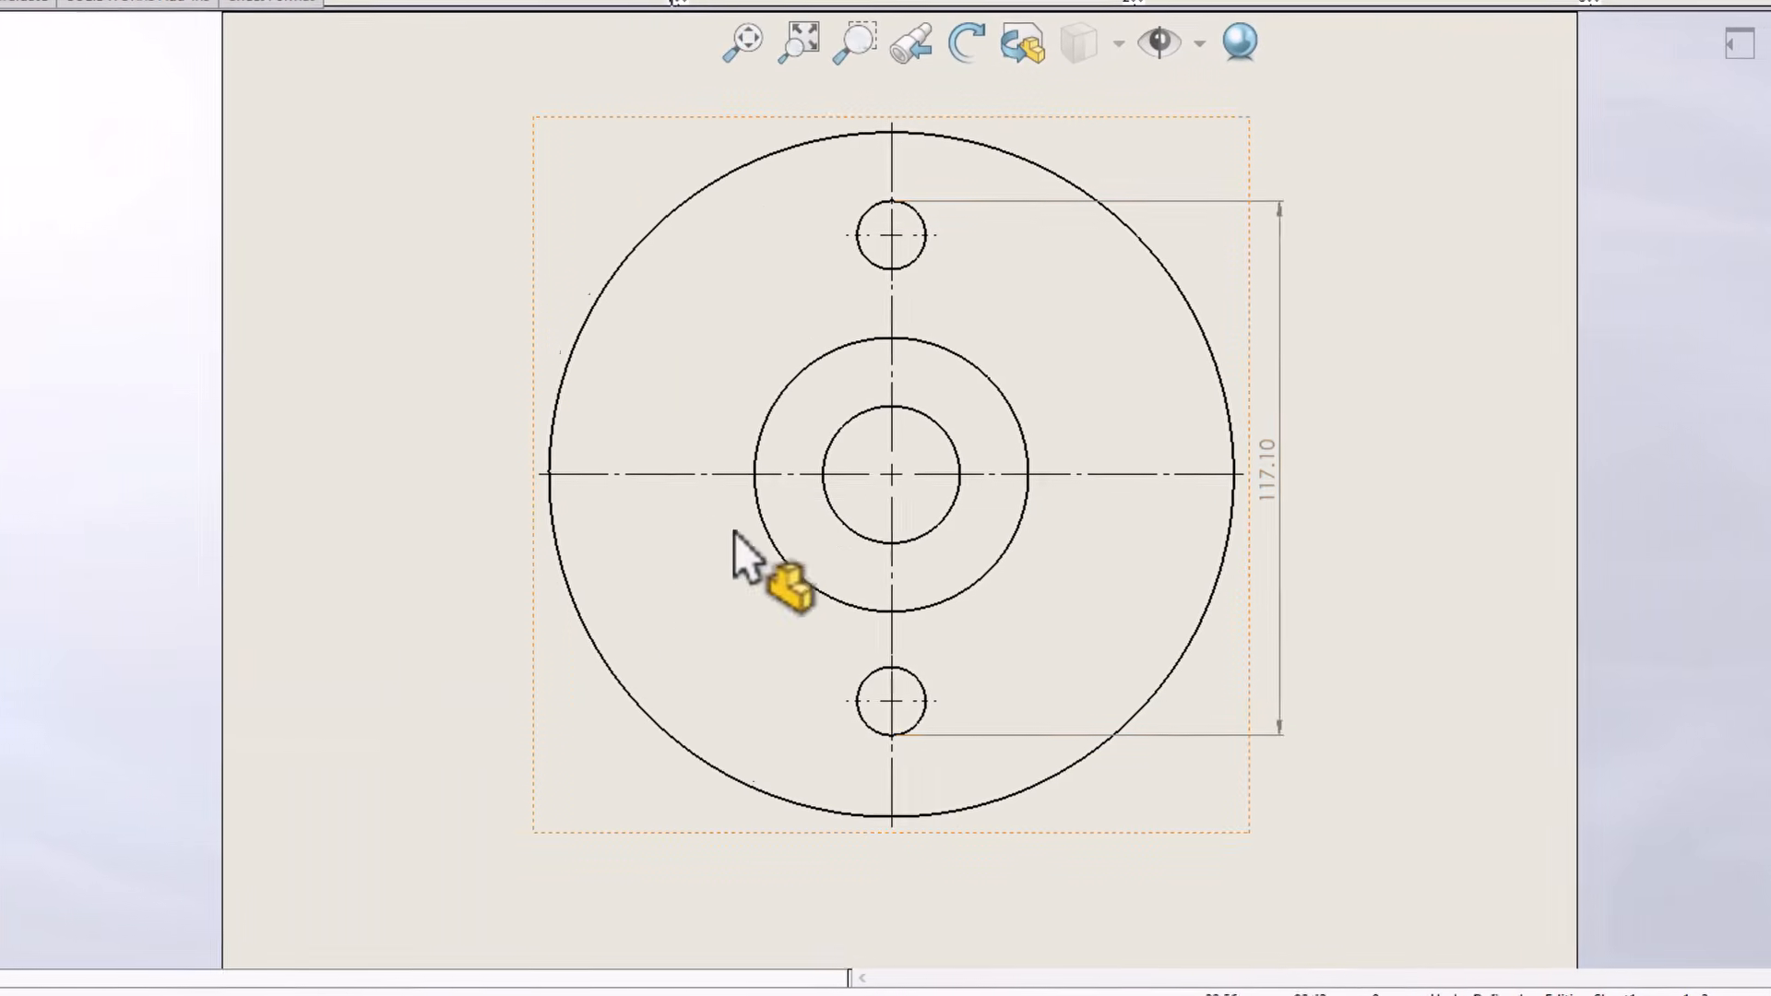
{"action": "left_click_drag", "start_coordinate": [1240, 463], "coordinate": [1271, 465]}
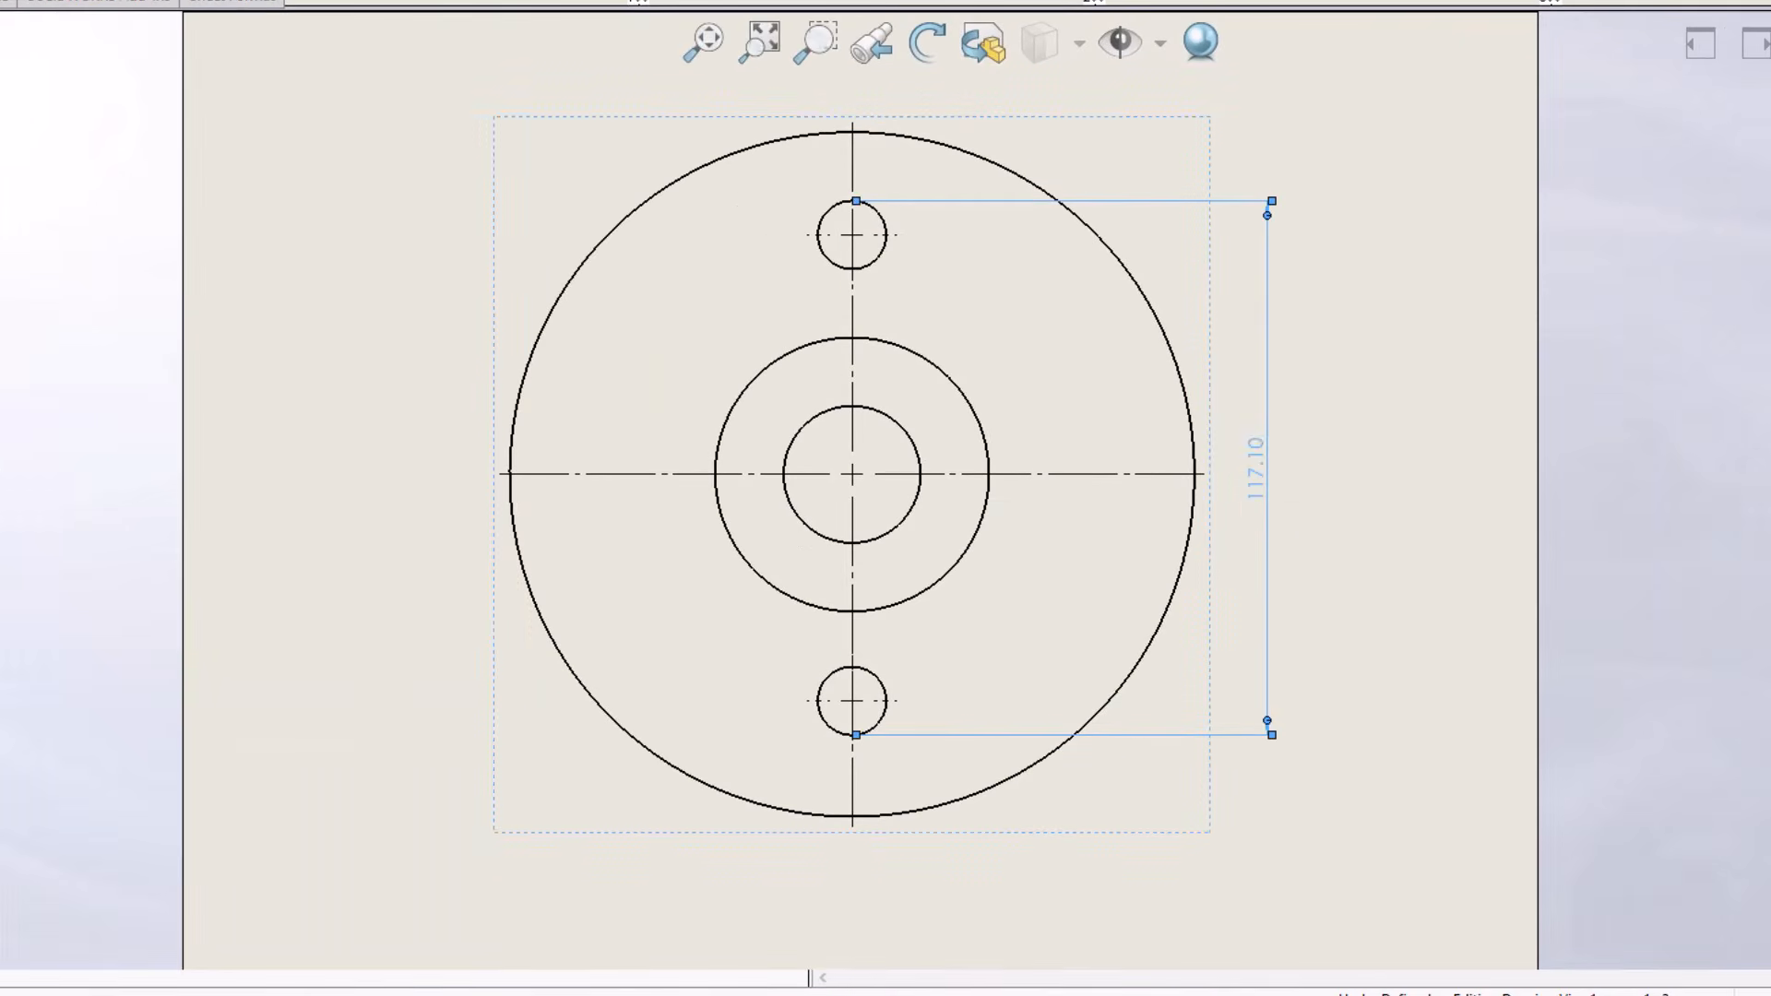
{"action": "left_click", "coordinate": [1354, 524]}
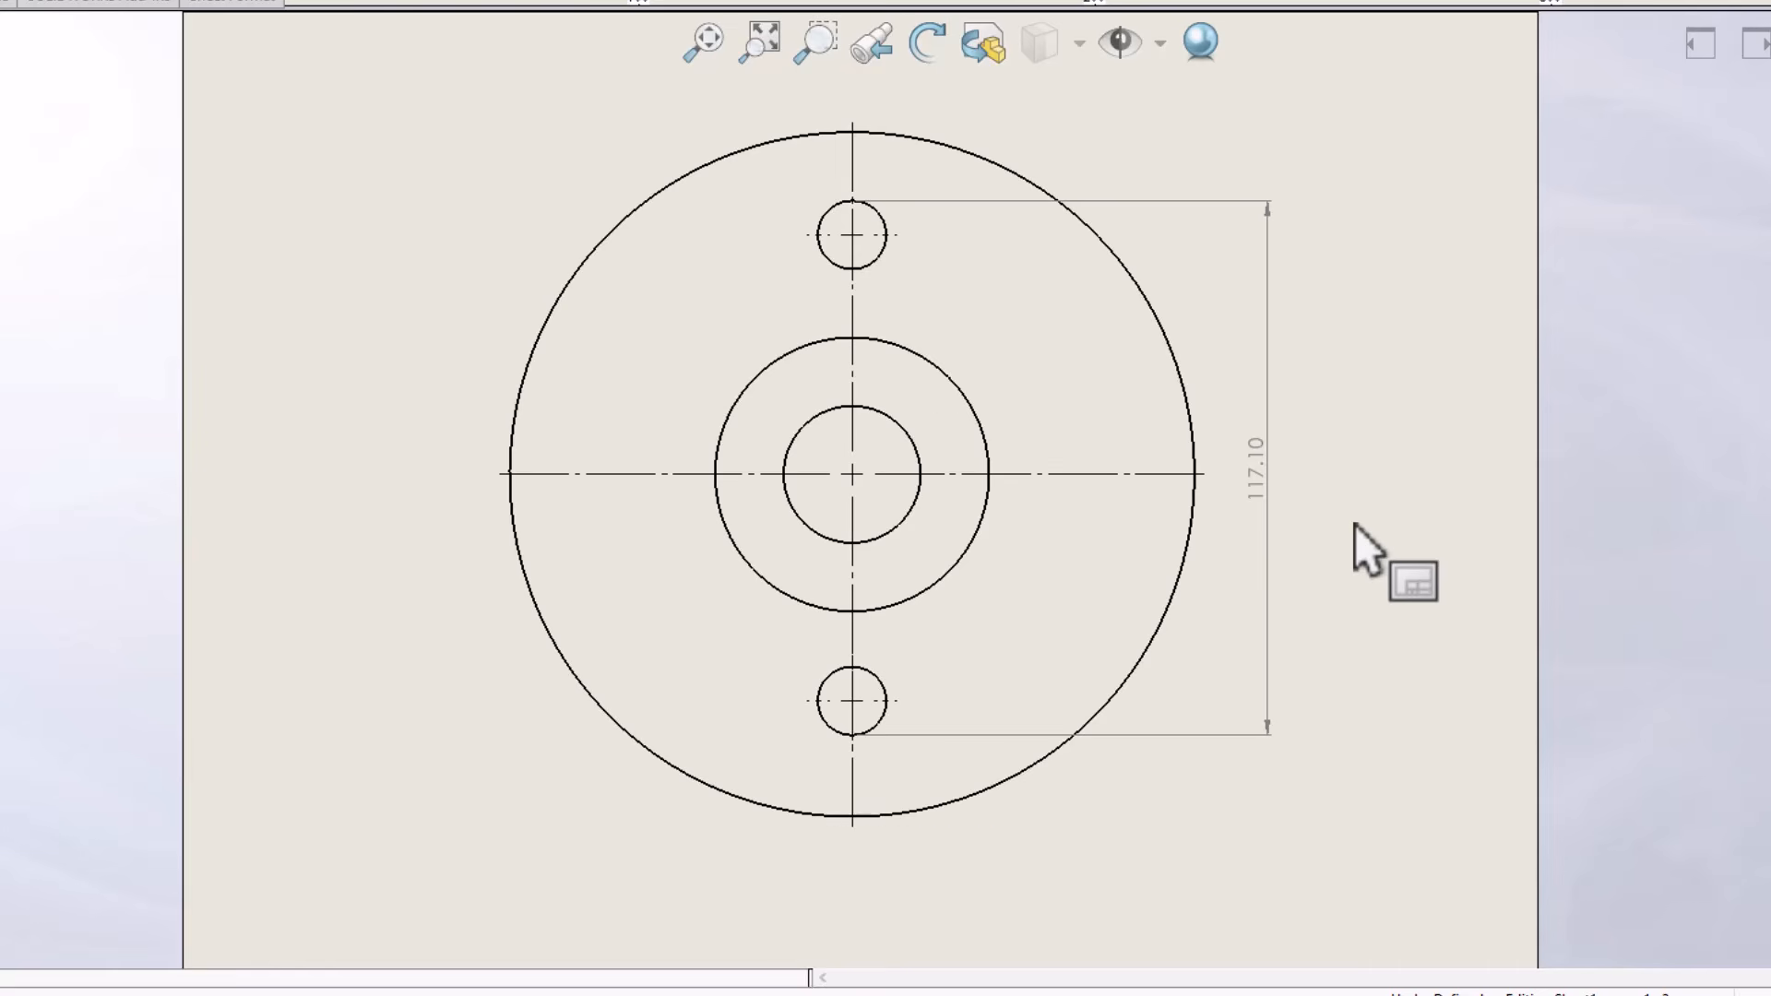
Delete the dimension between the two small holes
{"action": "left_click", "coordinate": [1269, 396]}
{"action": "key", "text": "Delete"}
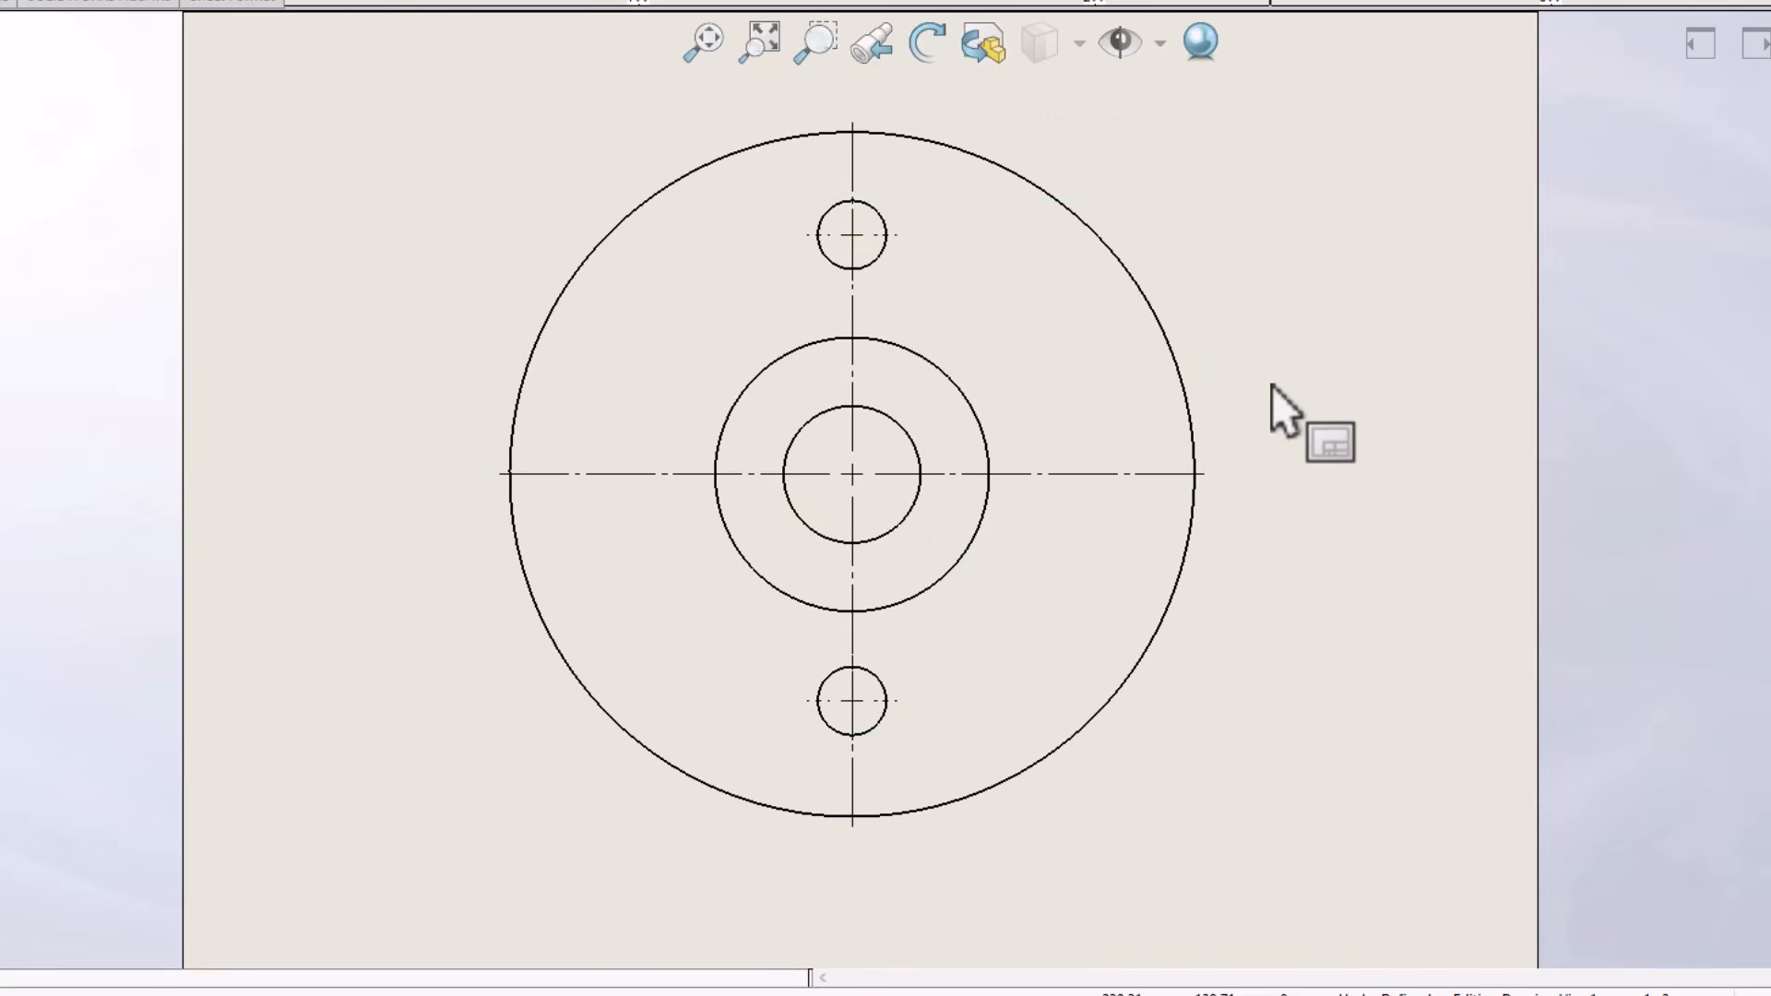
Dimension the vertical distance between the outermost edges of the two small holes, placing the dimension to the right of the flange
{"action": "right_click_drag", "start_coordinate": [1286, 319], "coordinate": [1286, 251]}
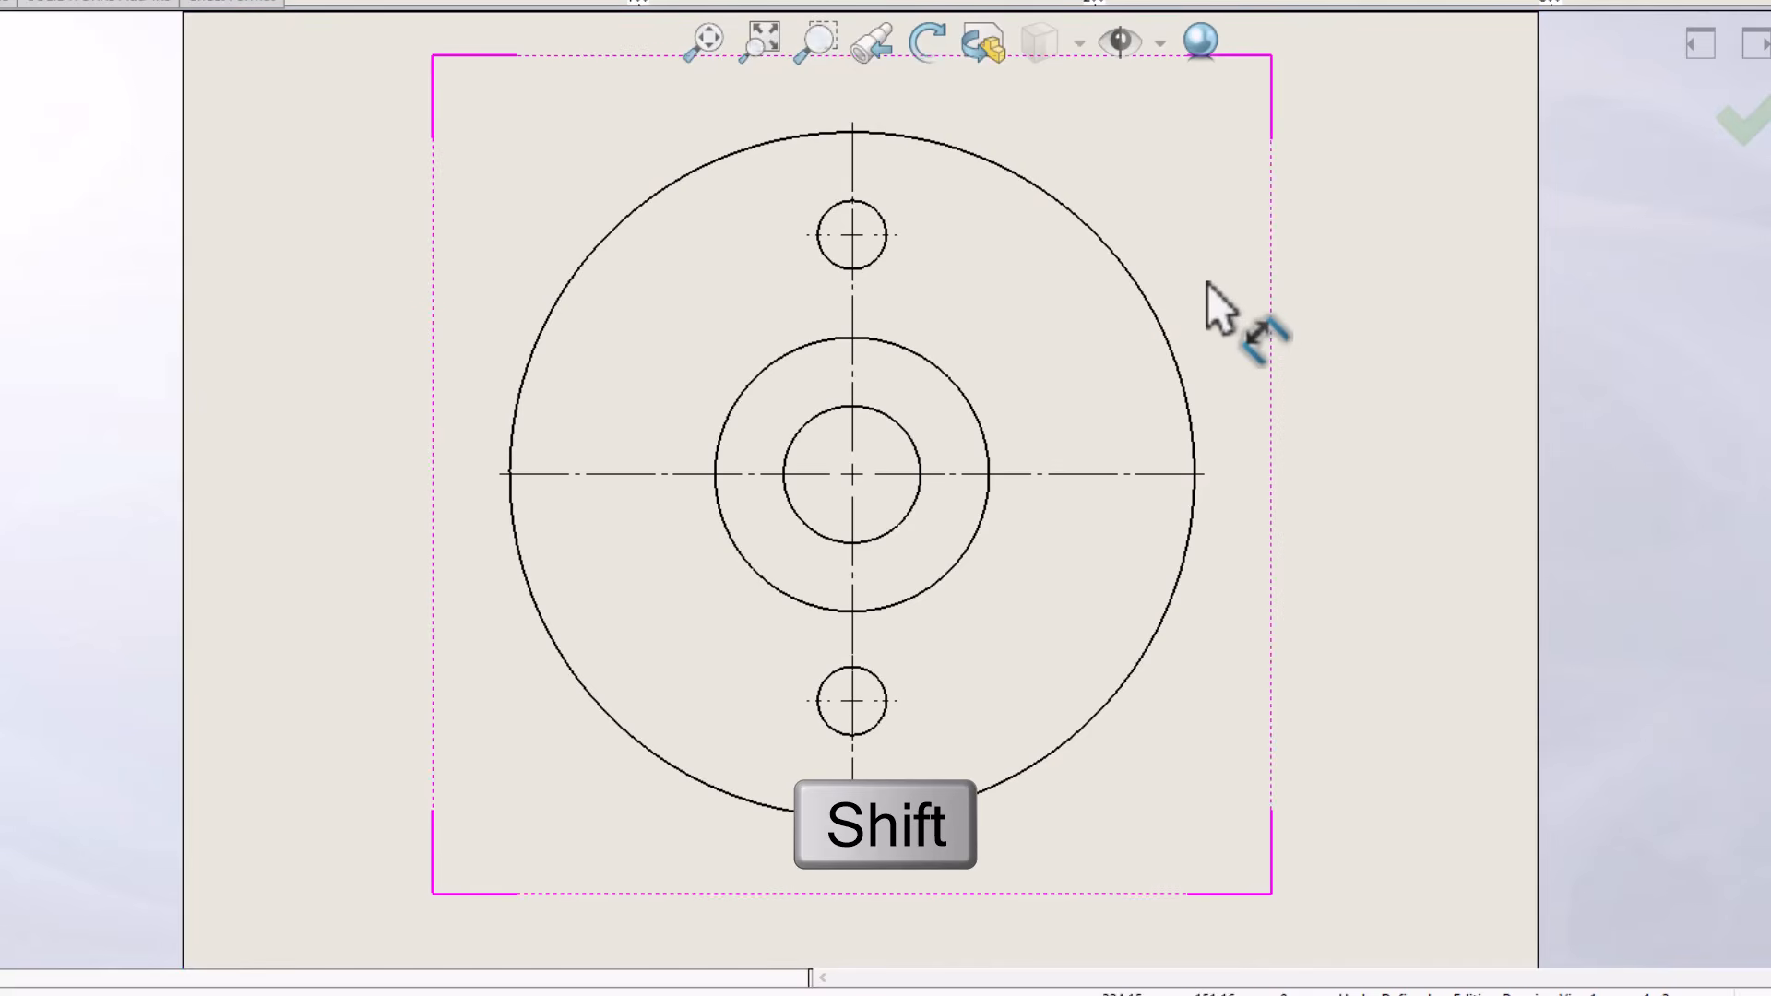
{"action": "left_click", "coordinate": [878, 214]}
{"action": "left_click", "coordinate": [865, 733], "text": "shift"}
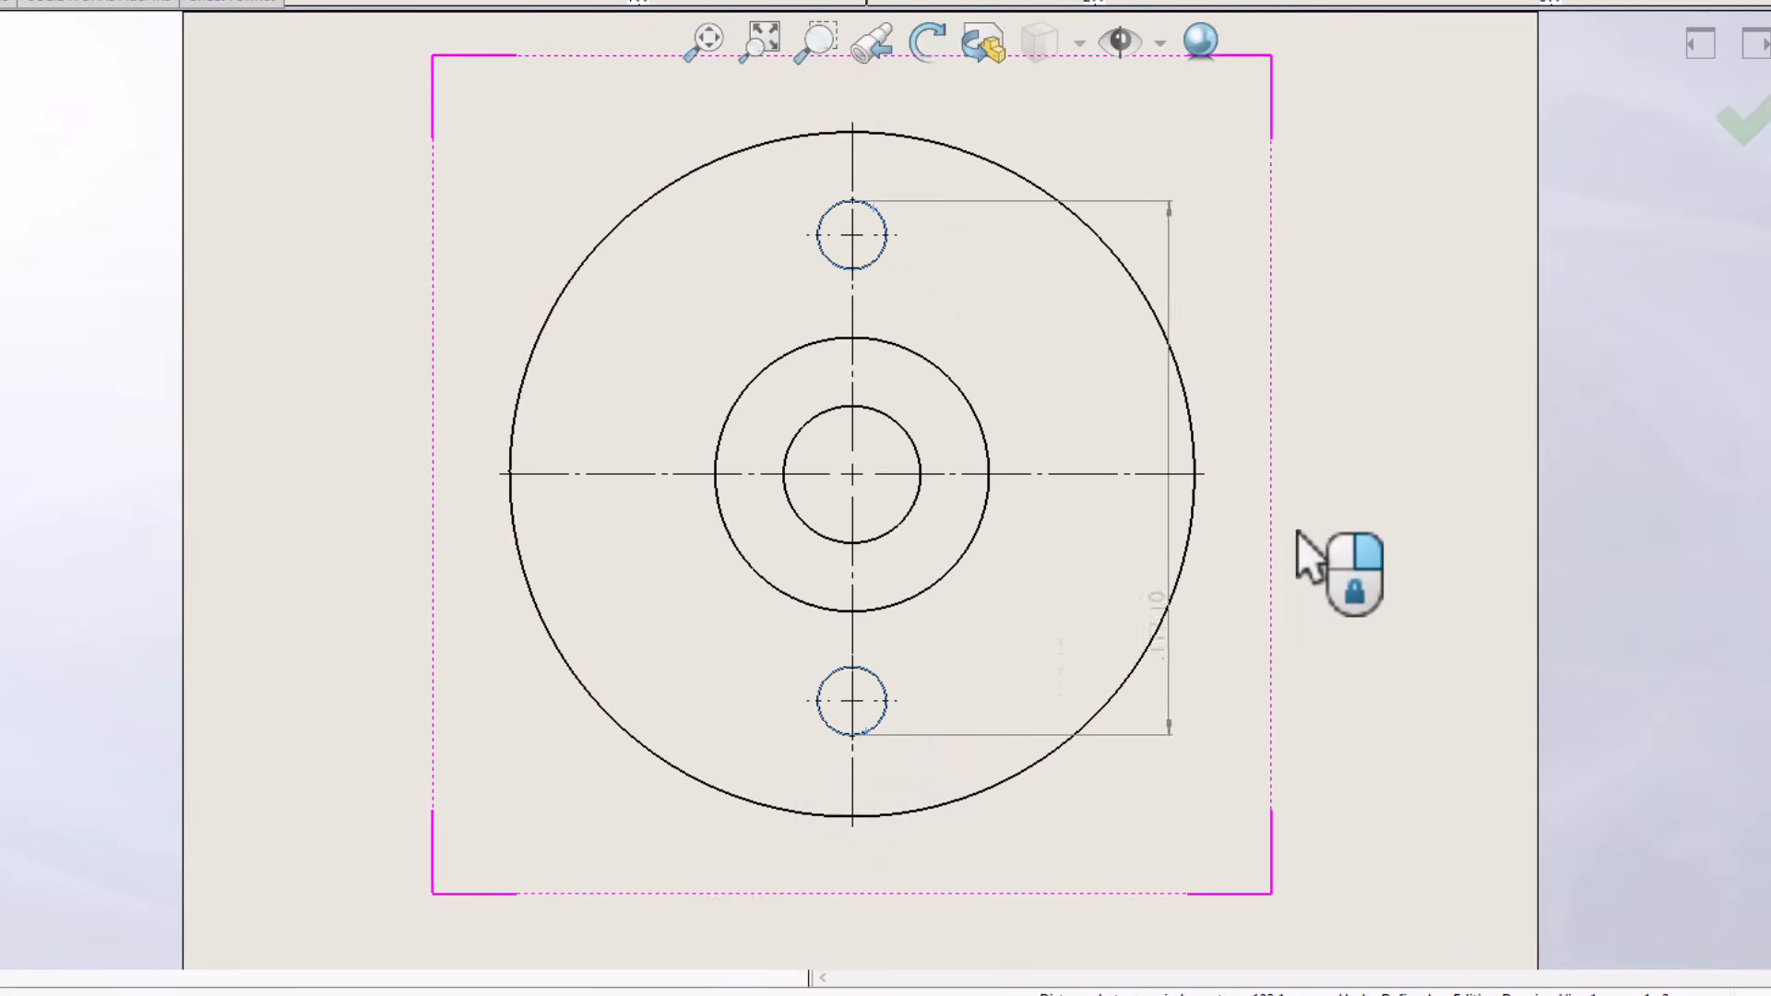
{"action": "left_click", "coordinate": [1388, 498]}
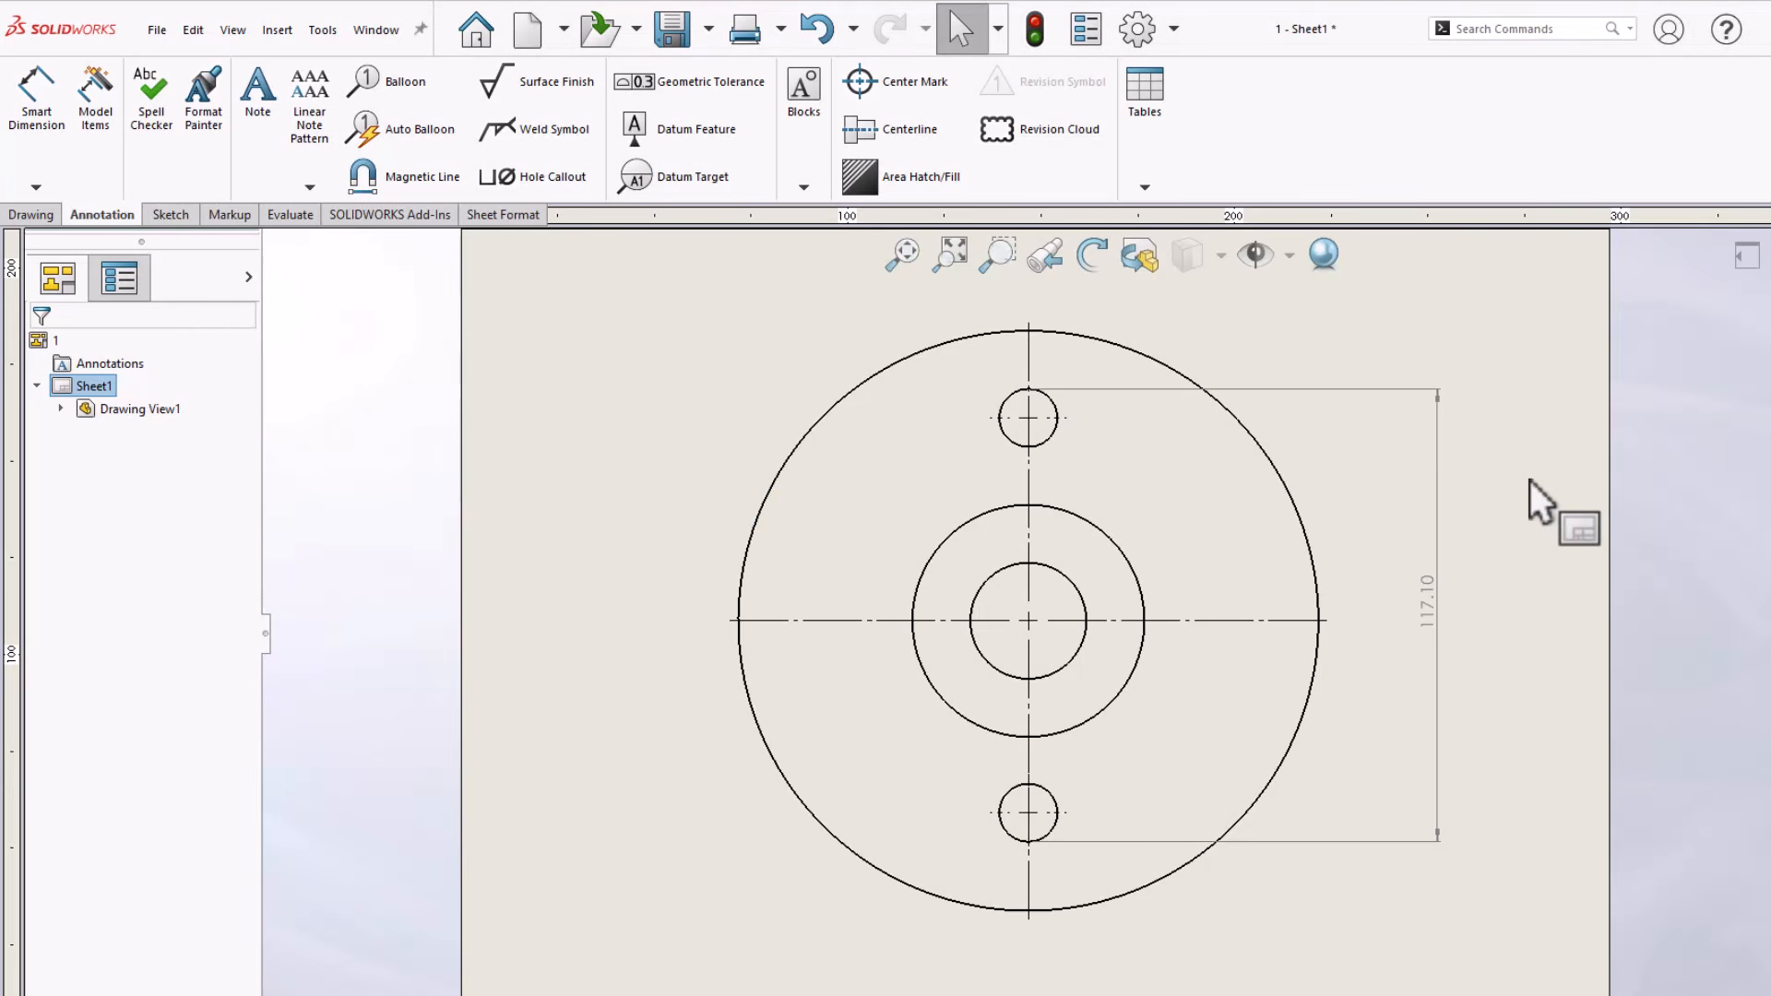
Set the line thickness of visible edges to 0.35mm in the document's line font settings
{"action": "scroll", "coordinate": [1475, 554], "scroll_direction": "up", "scroll_amount": 1}
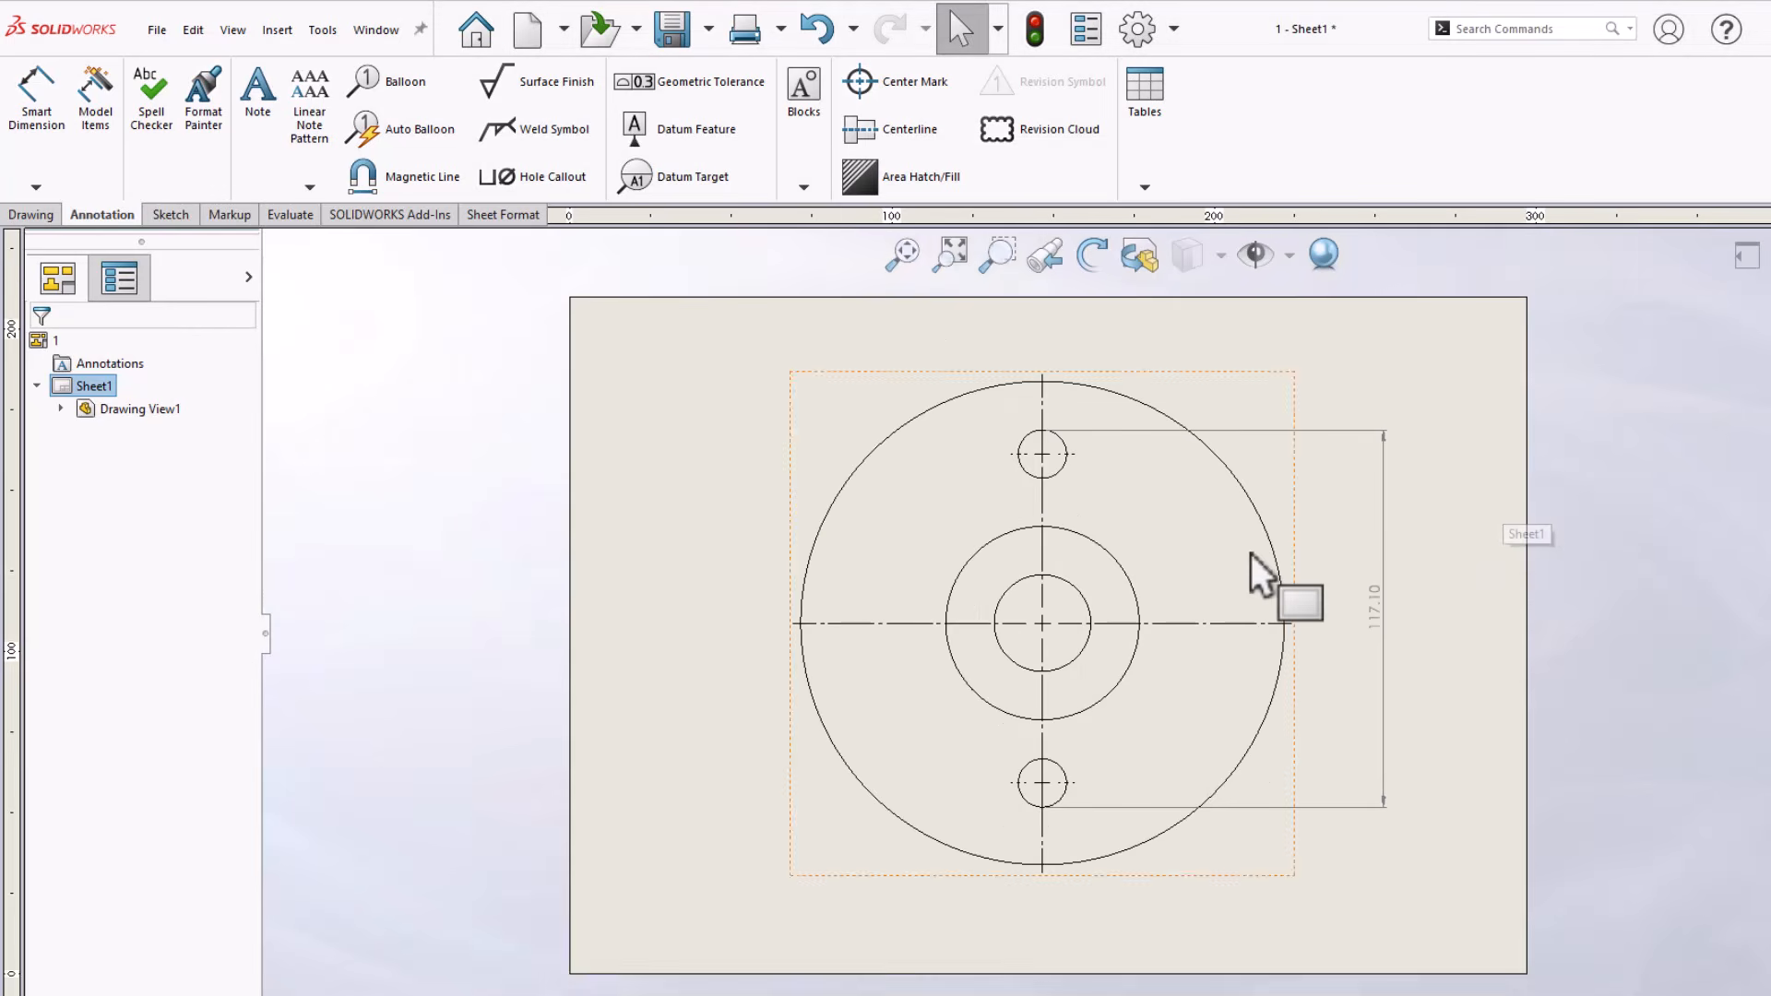
{"action": "scroll", "coordinate": [1252, 553], "scroll_direction": "down", "scroll_amount": 1}
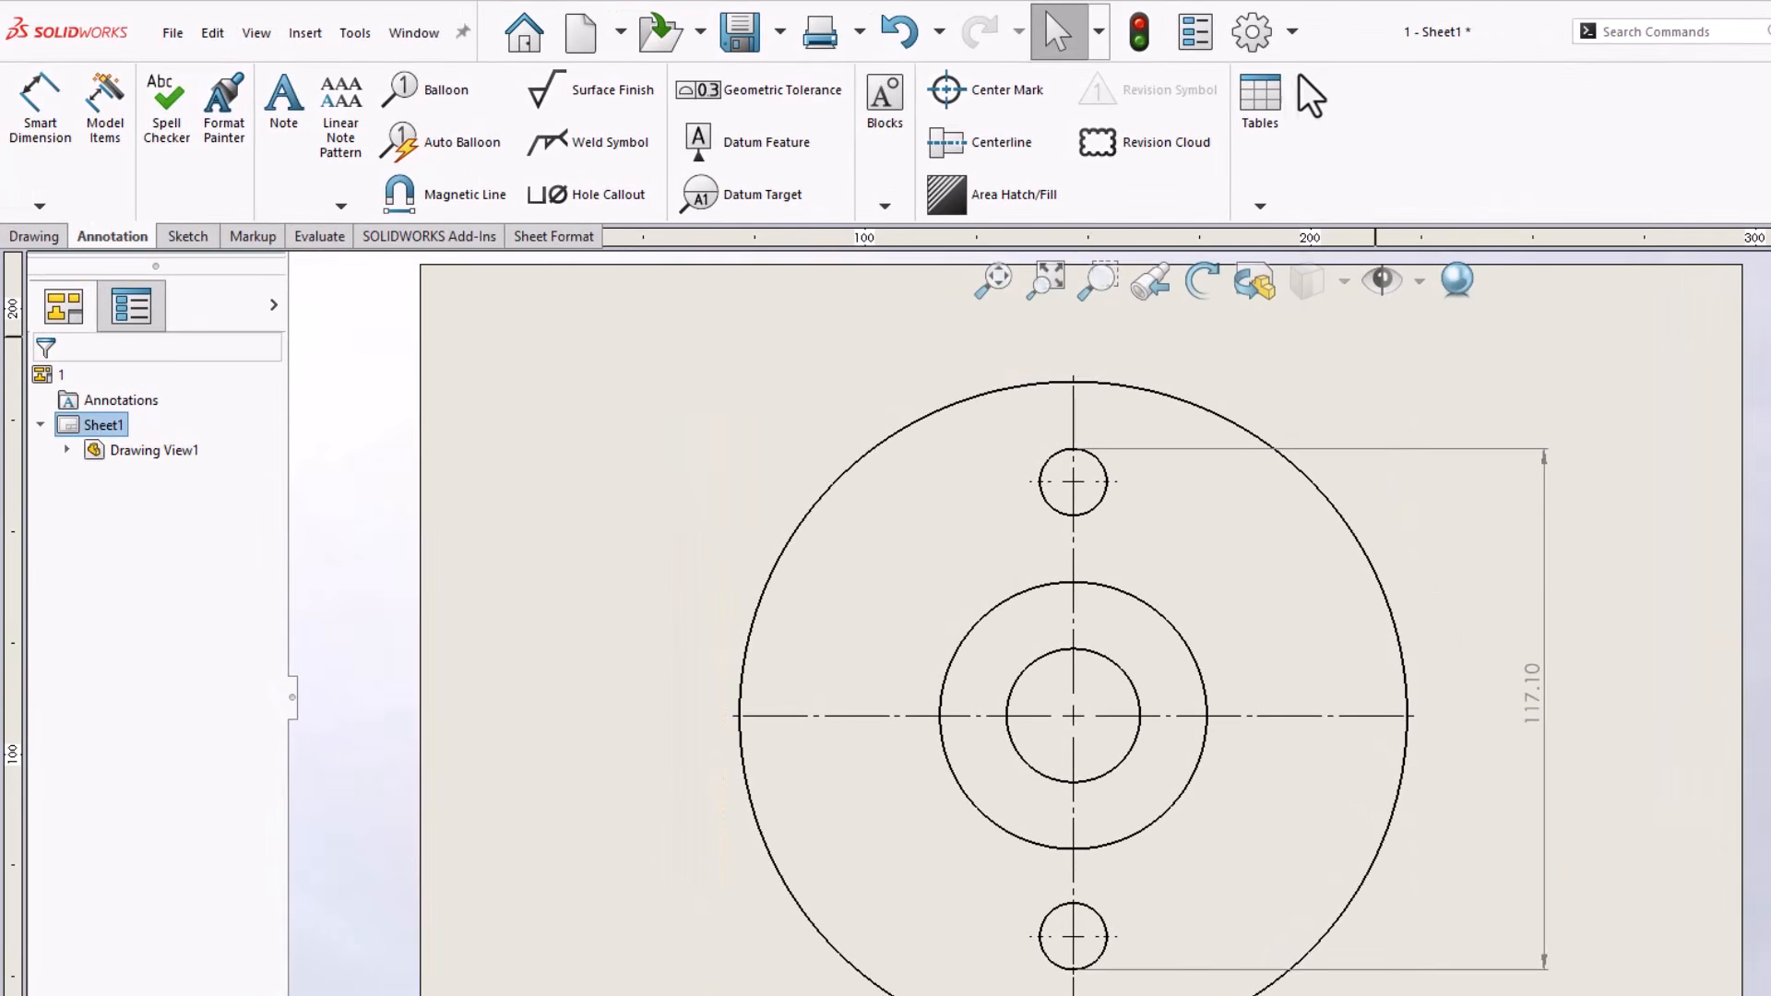
{"action": "left_click", "coordinate": [1293, 31]}
{"action": "left_click", "coordinate": [1314, 74]}
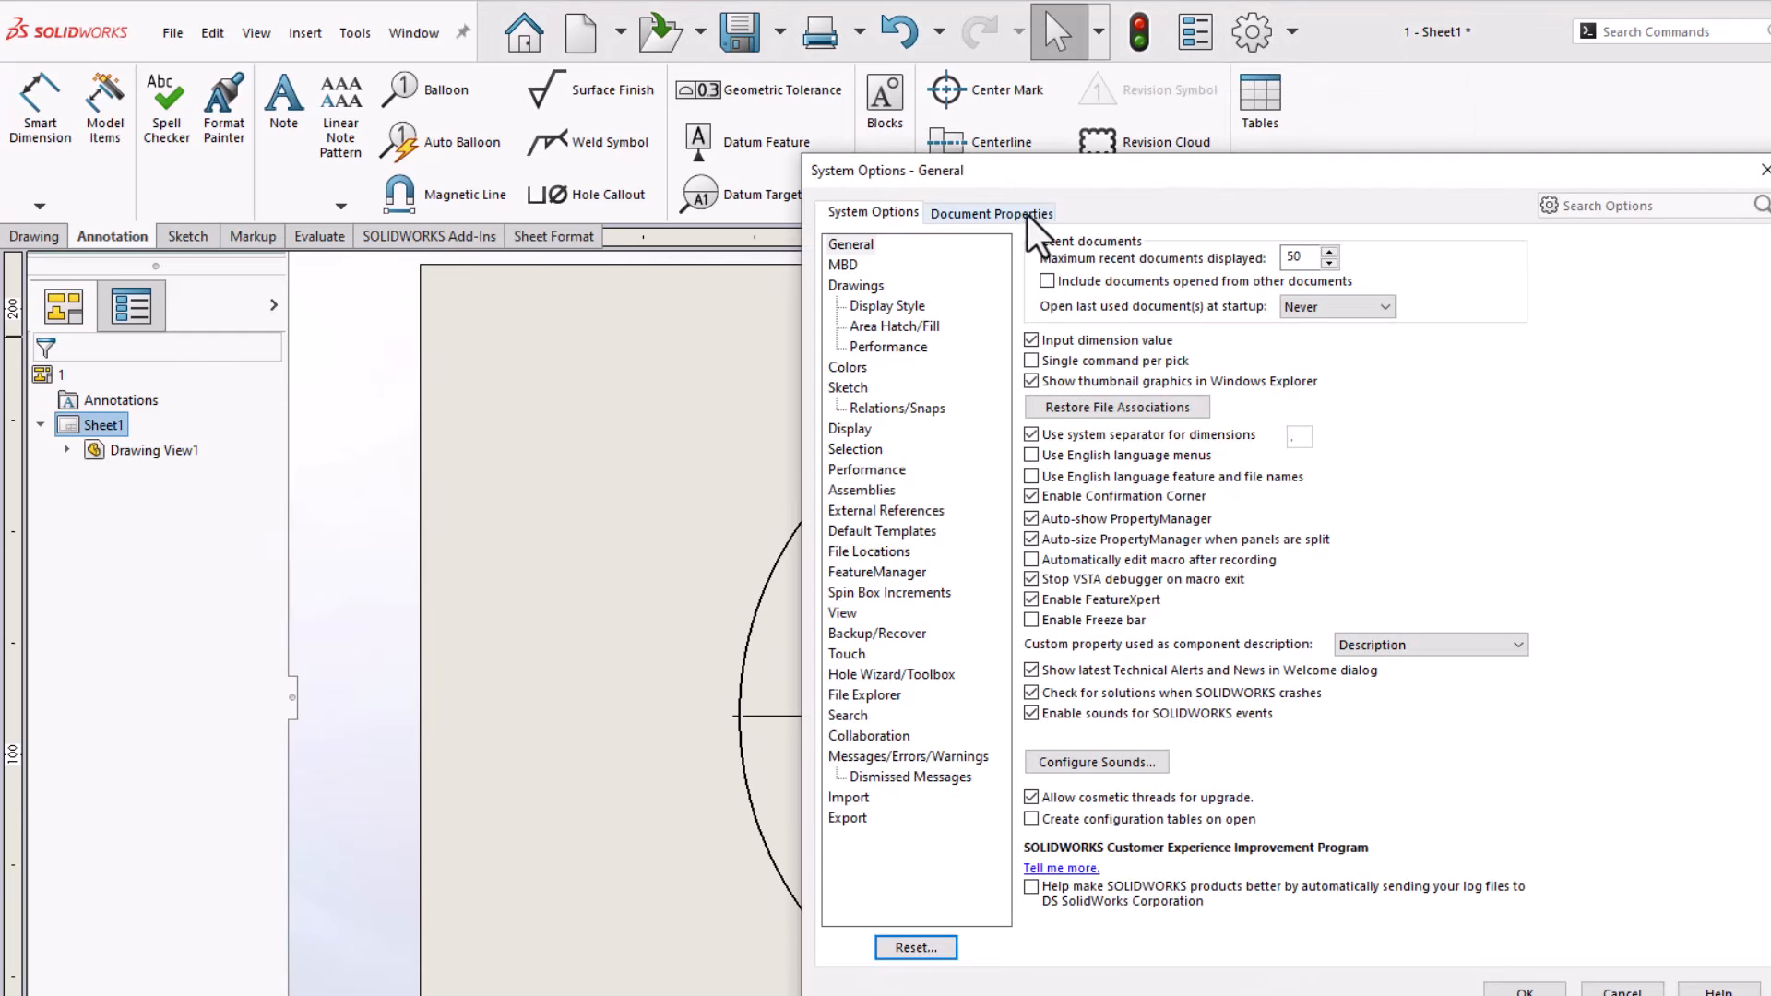
{"action": "left_click", "coordinate": [1026, 214]}
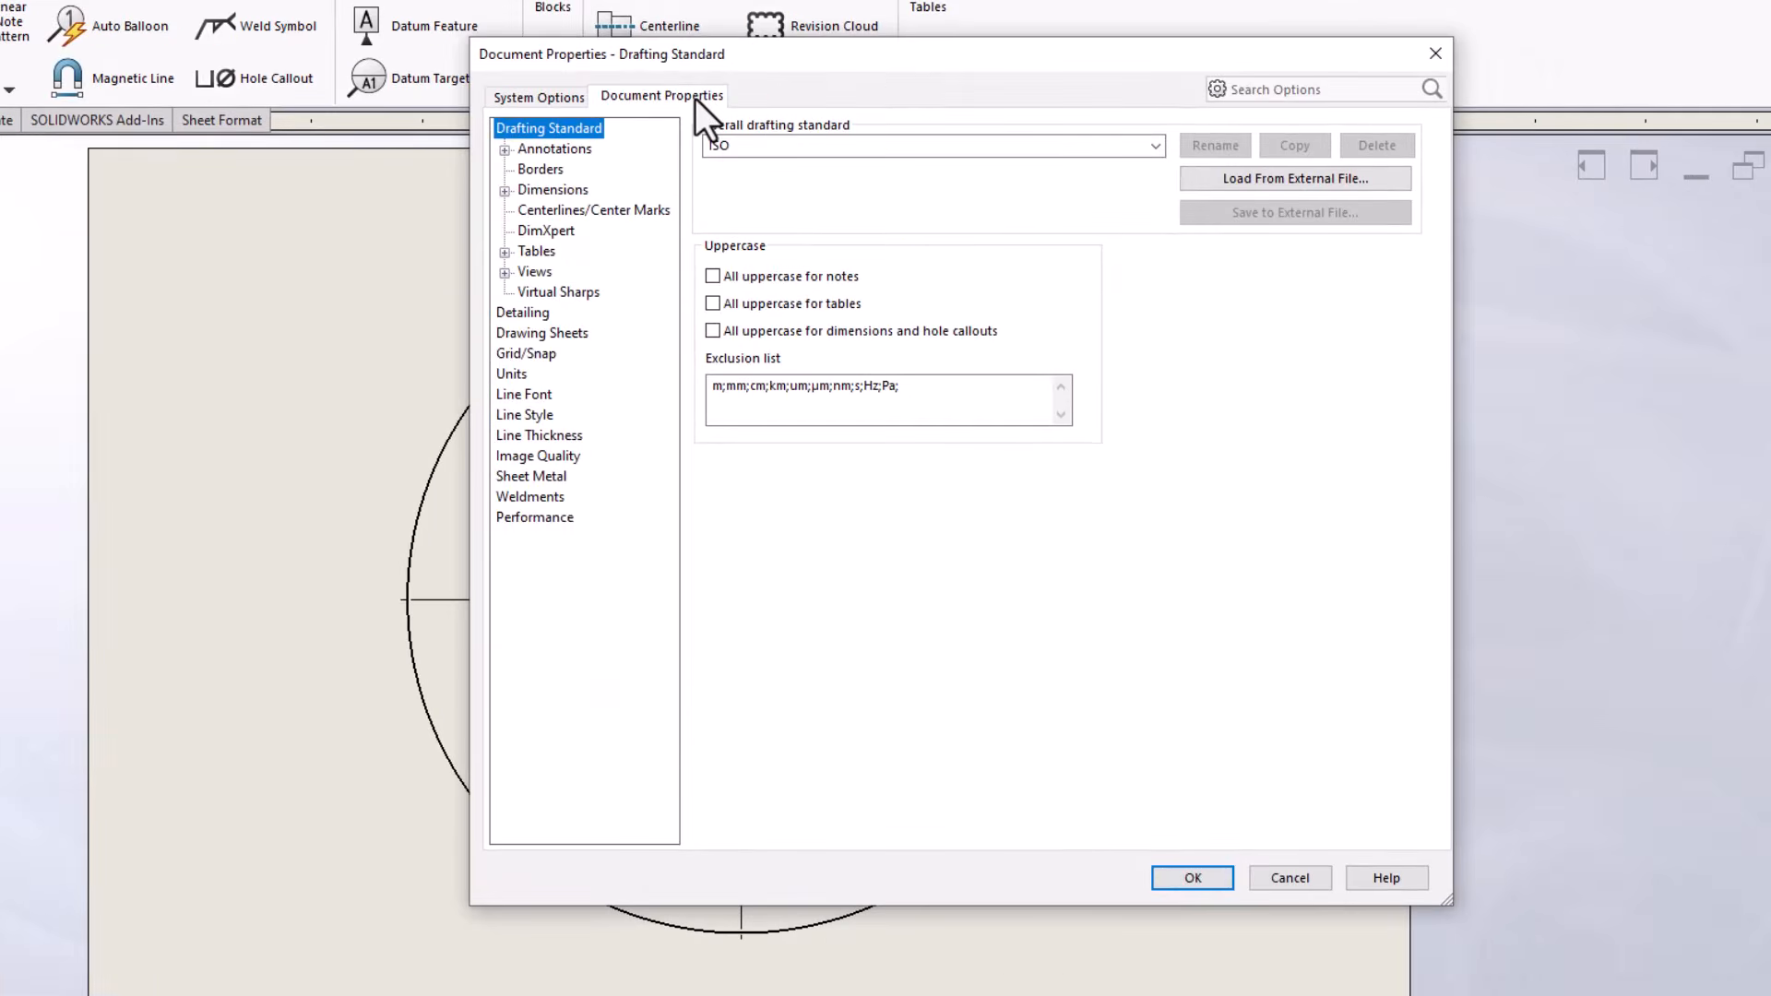
{"action": "left_click", "coordinate": [527, 393]}
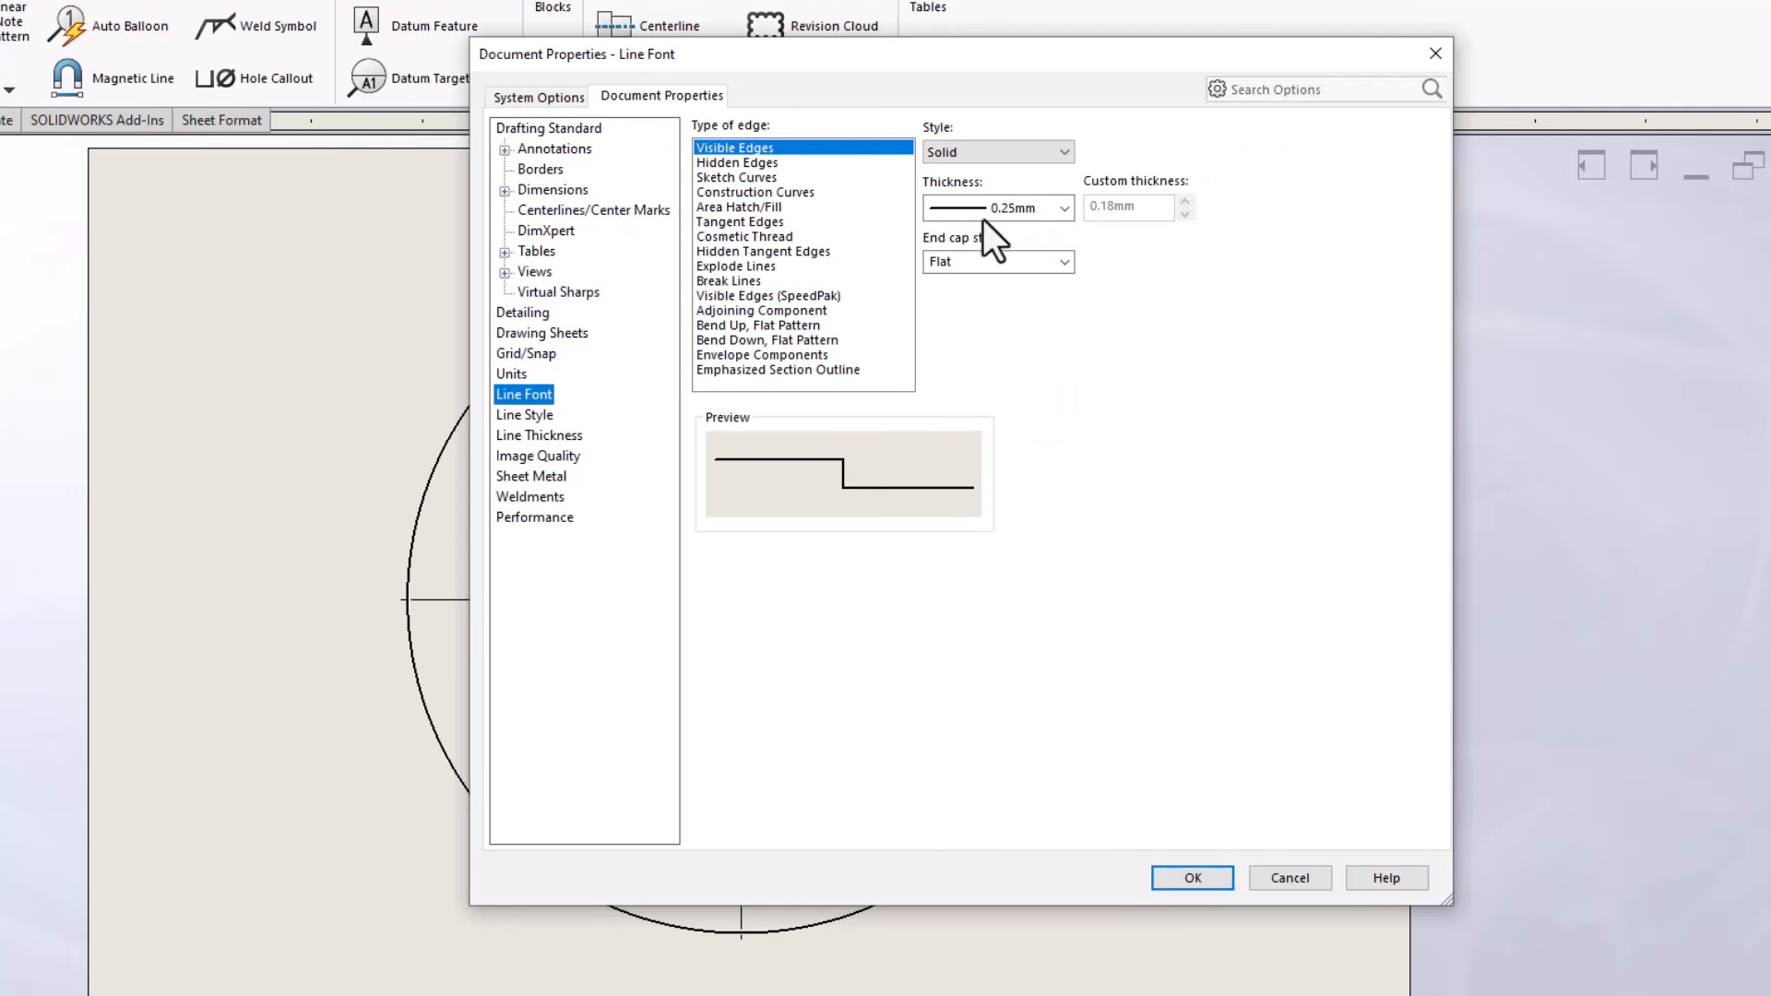
{"action": "left_click", "coordinate": [1061, 204]}
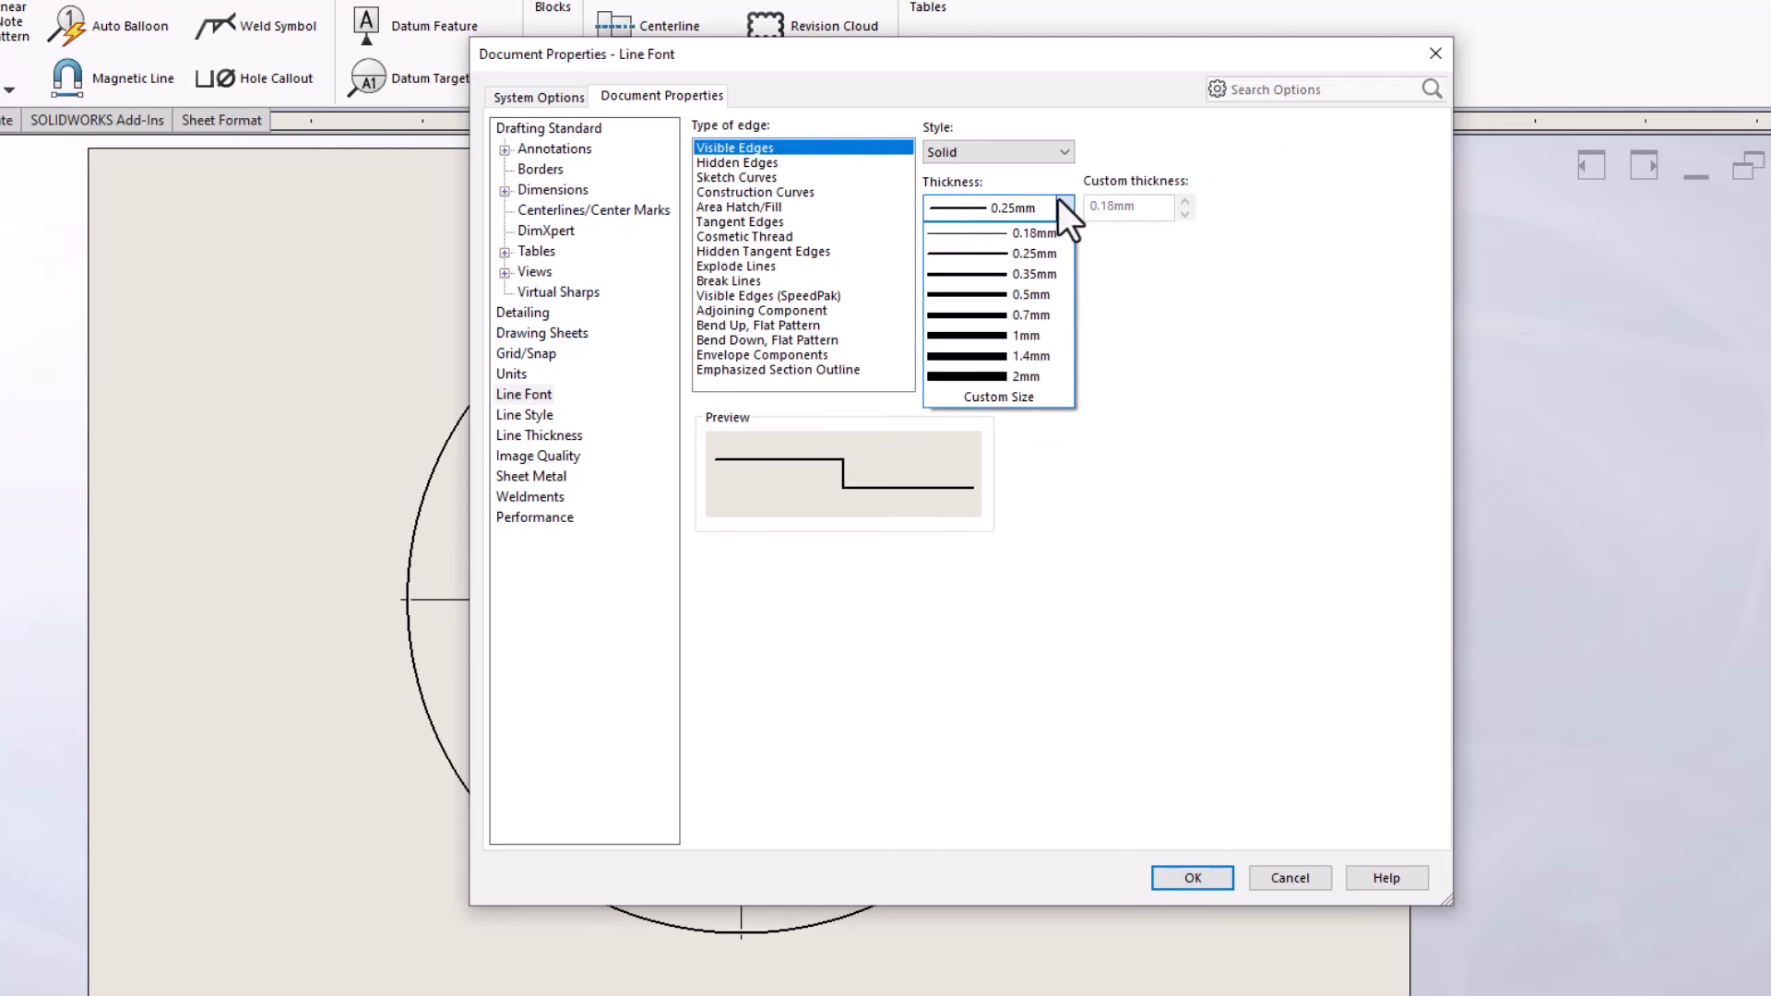
{"action": "left_click", "coordinate": [1044, 273]}
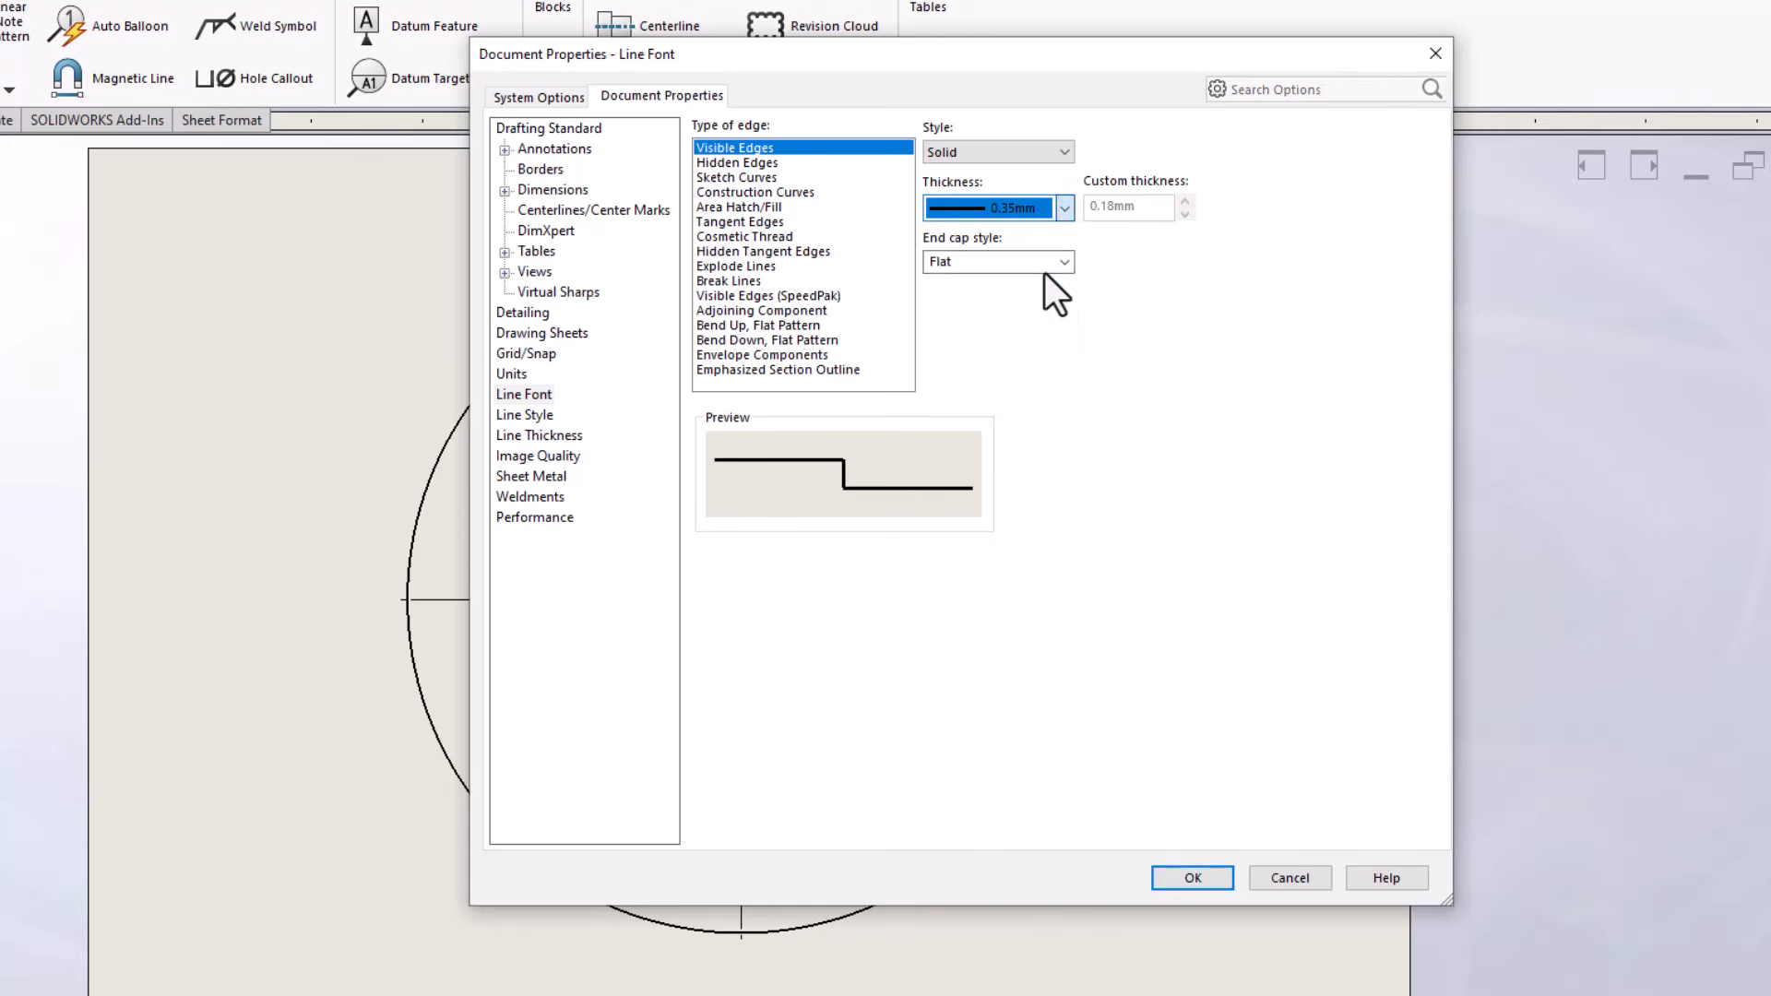
{"action": "left_click", "coordinate": [1196, 877]}
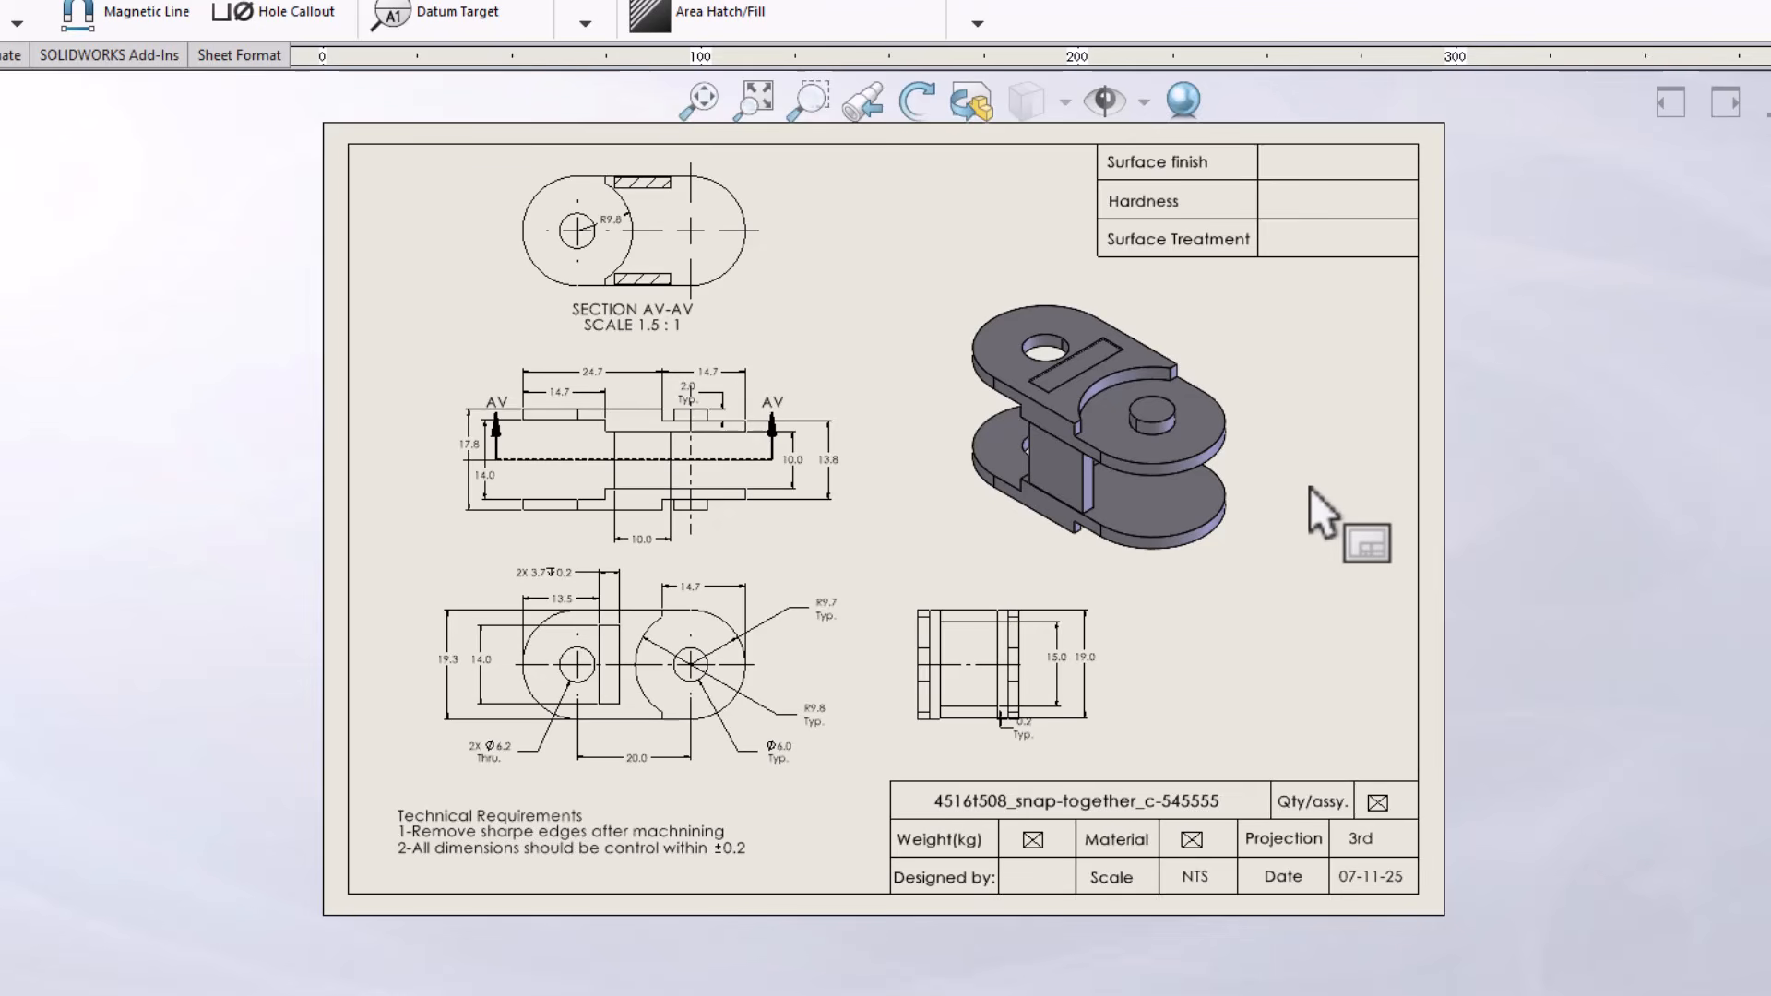
Delete all the drawing views from the snap-together part's sheet, keeping the title block and notes
{"action": "left_click", "coordinate": [1041, 372]}
{"action": "key", "text": "Delete"}
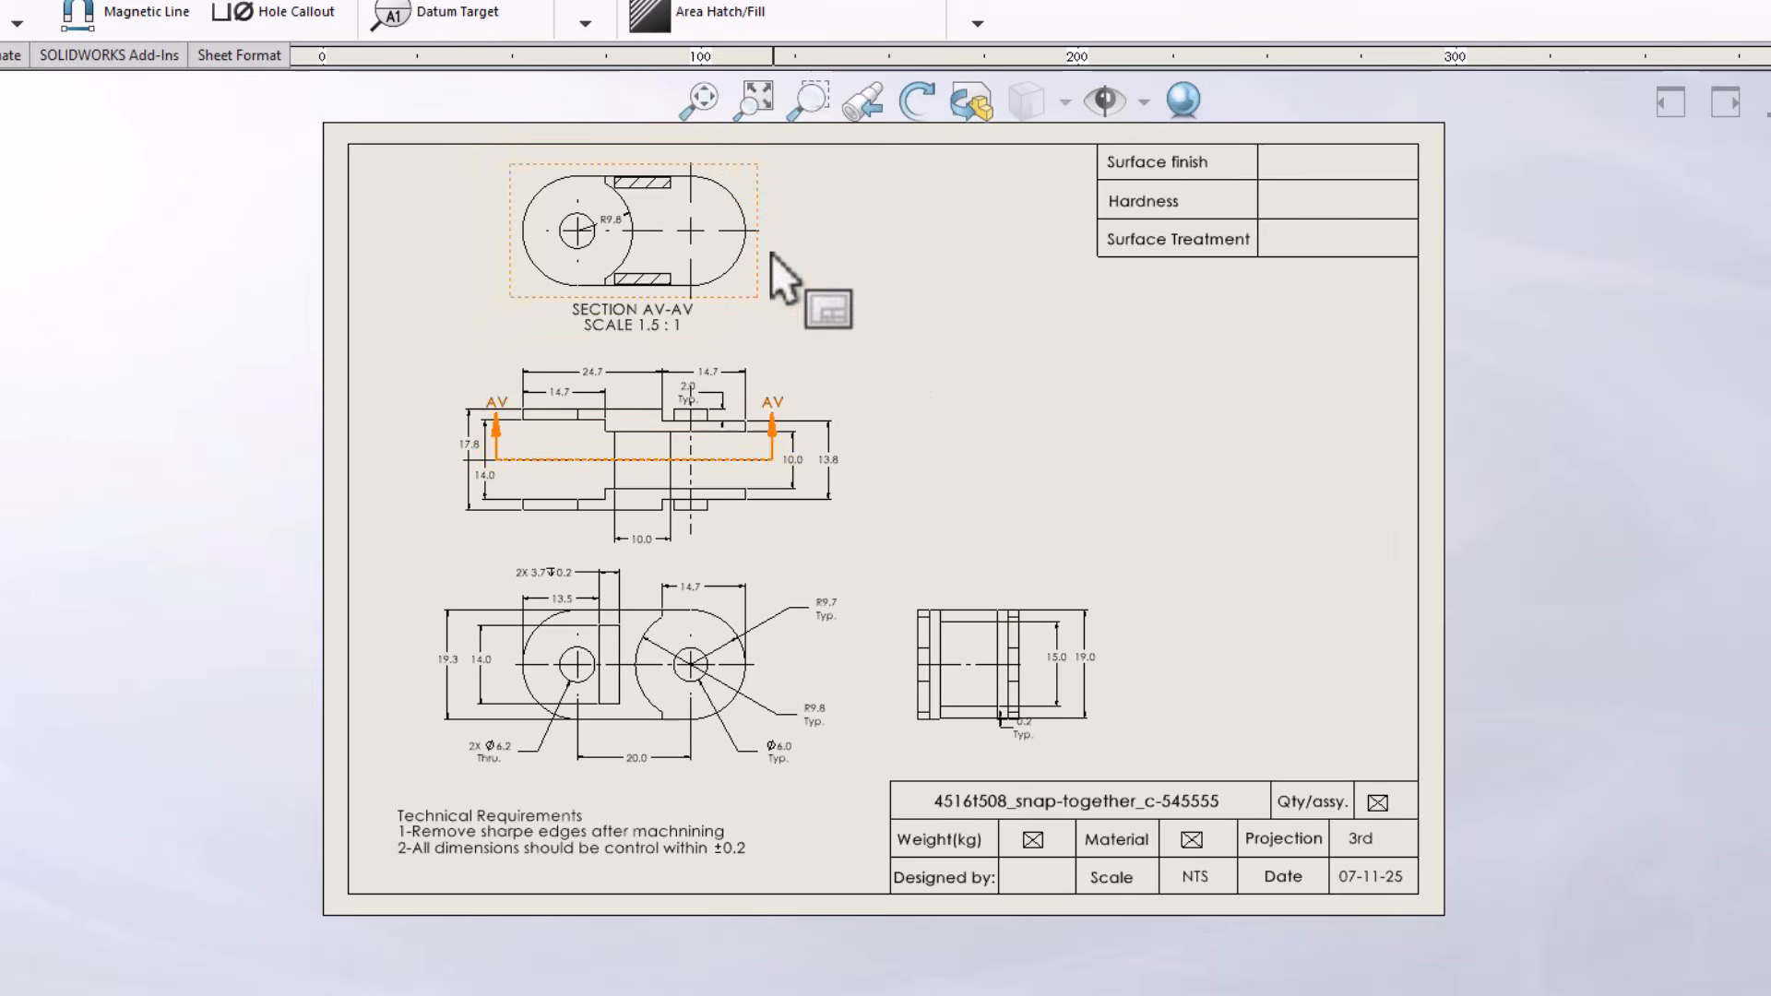
{"action": "left_click", "coordinate": [764, 254]}
{"action": "key", "text": "Delete"}
{"action": "left_click", "coordinate": [770, 438]}
{"action": "key", "text": "Delete"}
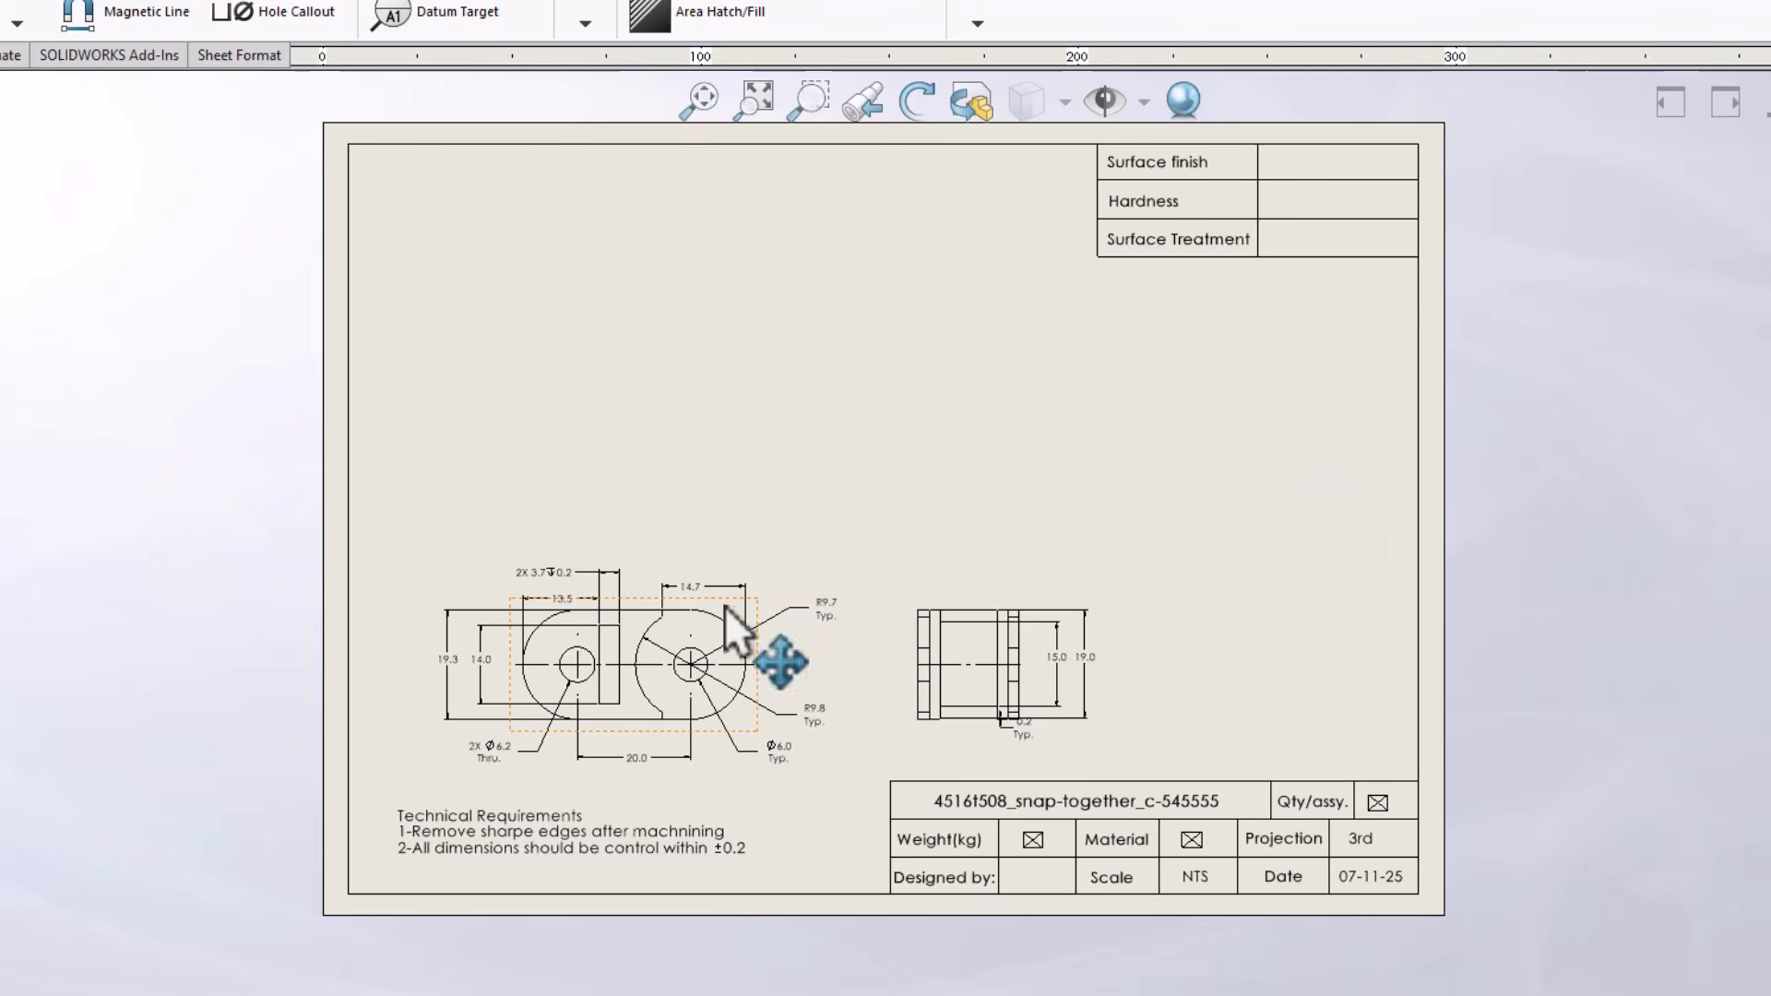
{"action": "left_click", "coordinate": [738, 636]}
{"action": "key", "text": "Delete"}
{"action": "key", "text": "Delete"}
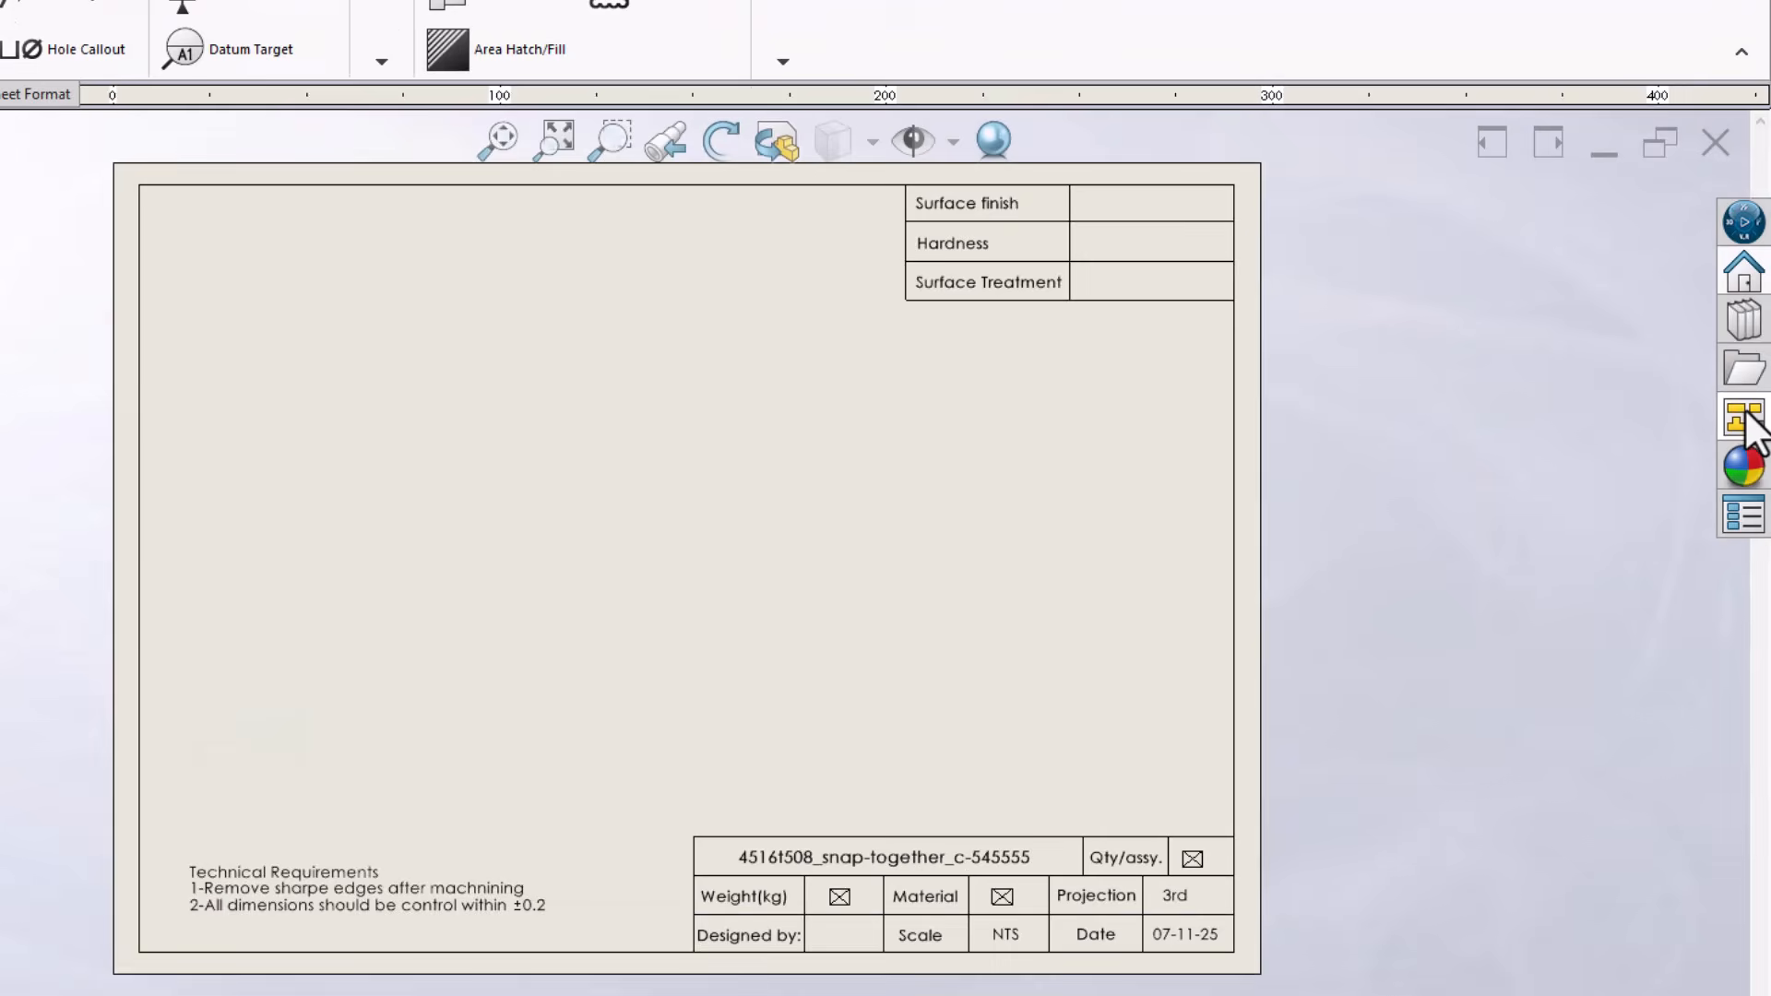
Clear the View Palette, load part 1 into it, and place its Top view on the empty sheet
{"action": "left_click", "coordinate": [1742, 422]}
{"action": "left_click", "coordinate": [1645, 124]}
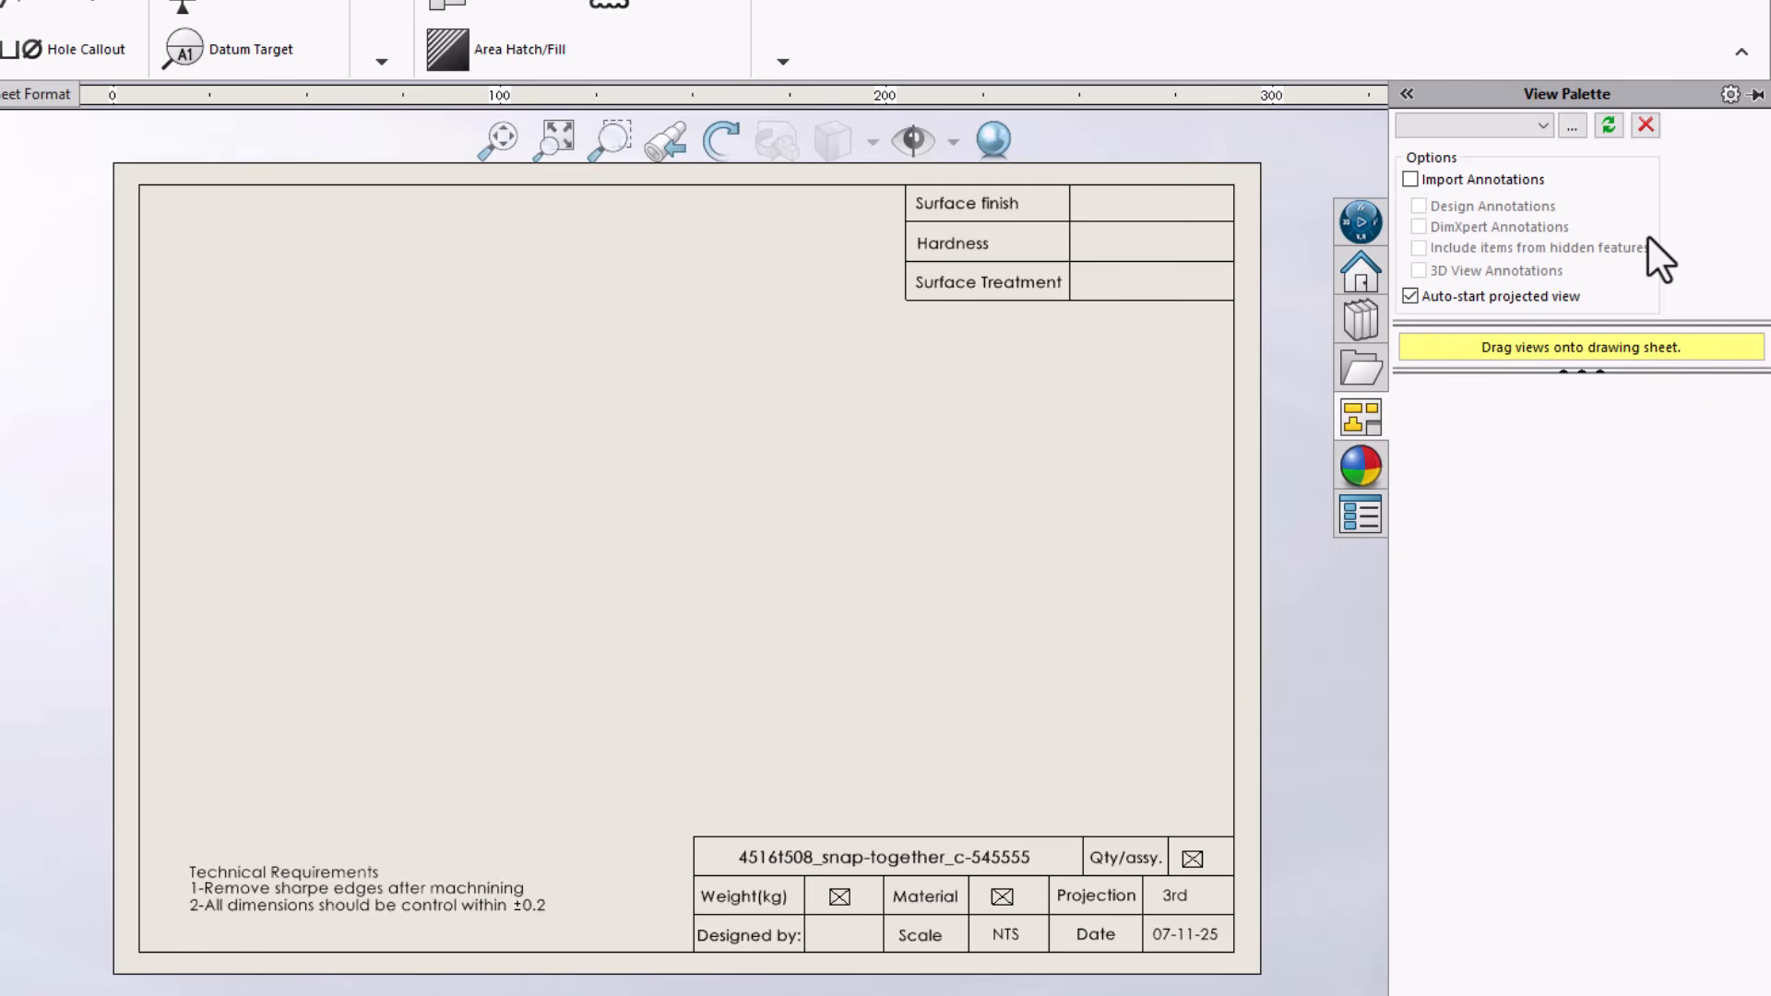
{"action": "left_click", "coordinate": [1573, 126]}
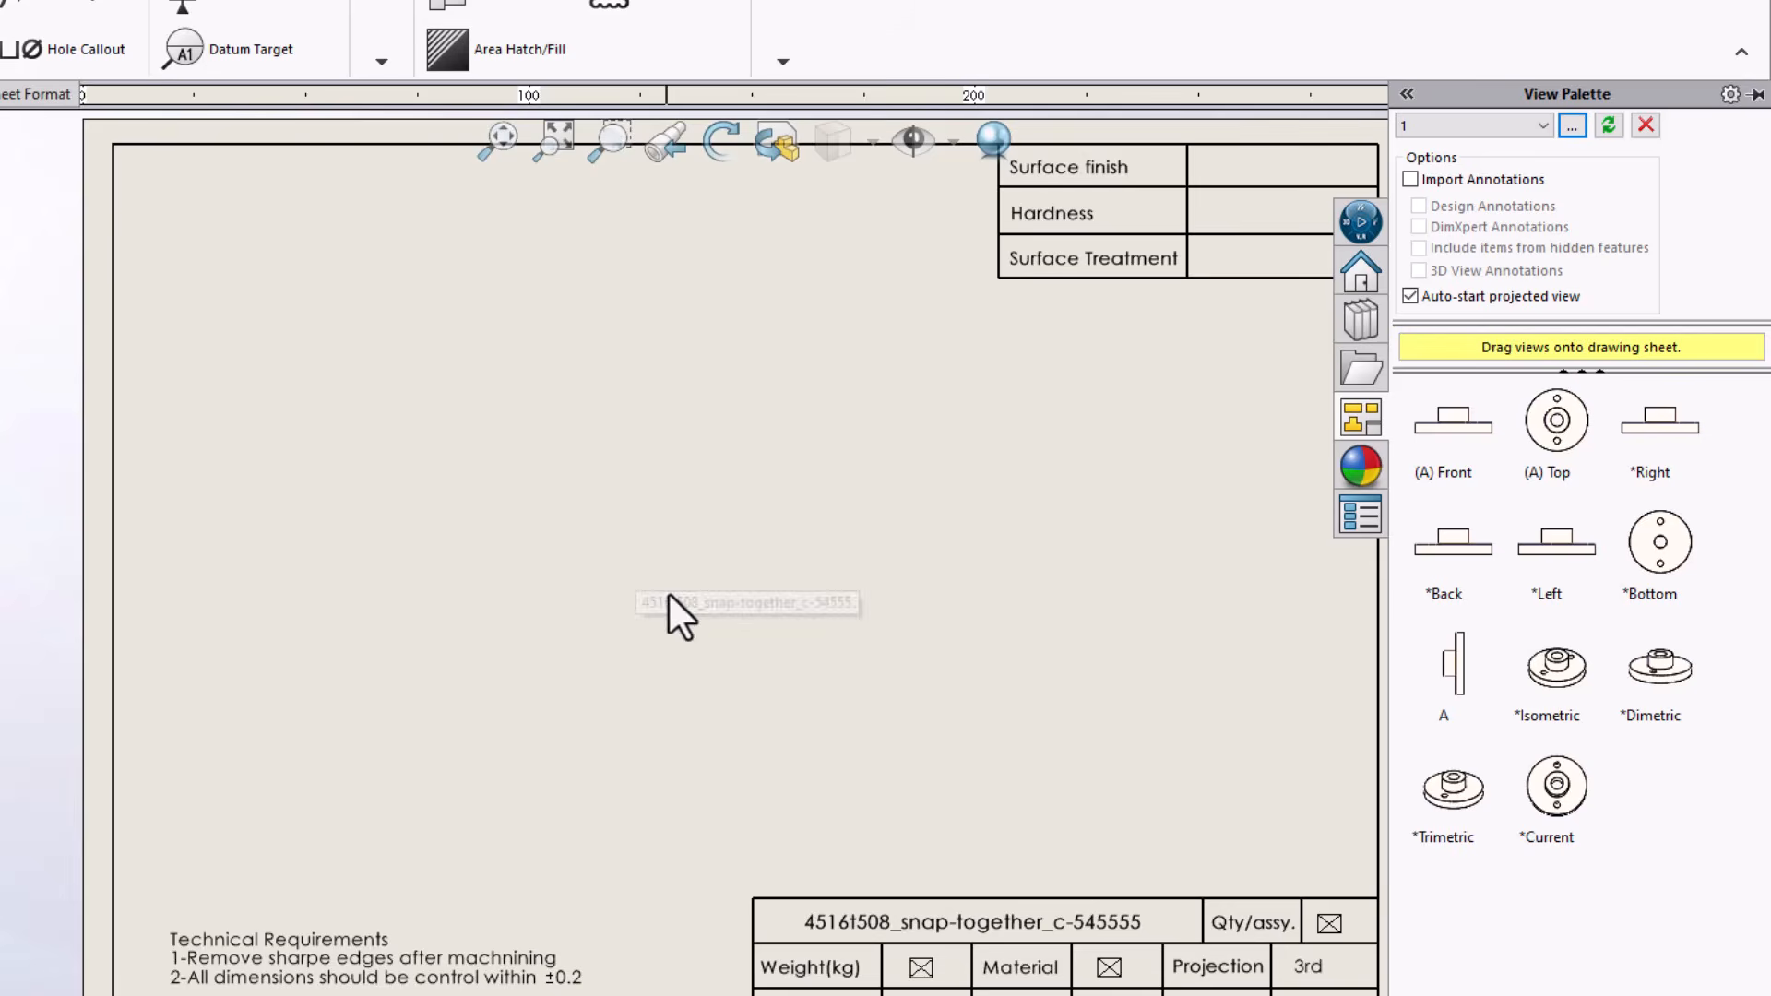
{"action": "scroll", "coordinate": [924, 623], "scroll_direction": "up", "scroll_amount": 2}
{"action": "scroll", "coordinate": [886, 581], "scroll_direction": "down", "scroll_amount": 1}
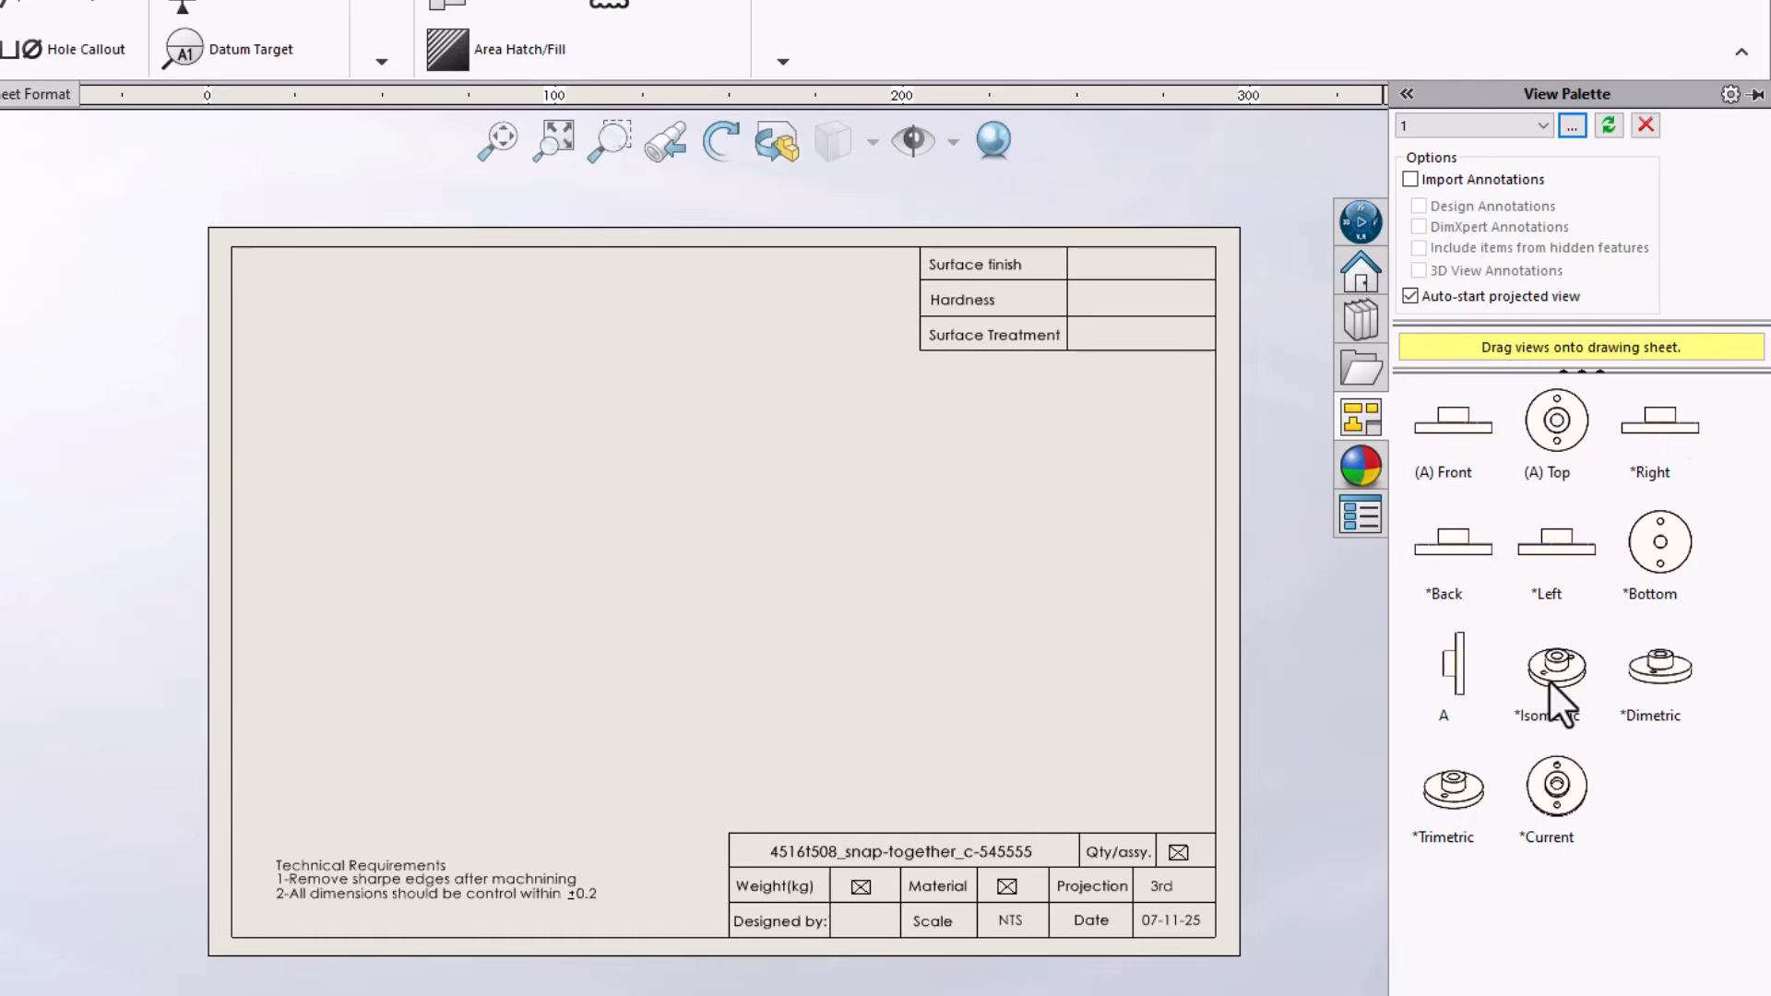
{"action": "left_click_drag", "start_coordinate": [1557, 428], "coordinate": [646, 563]}
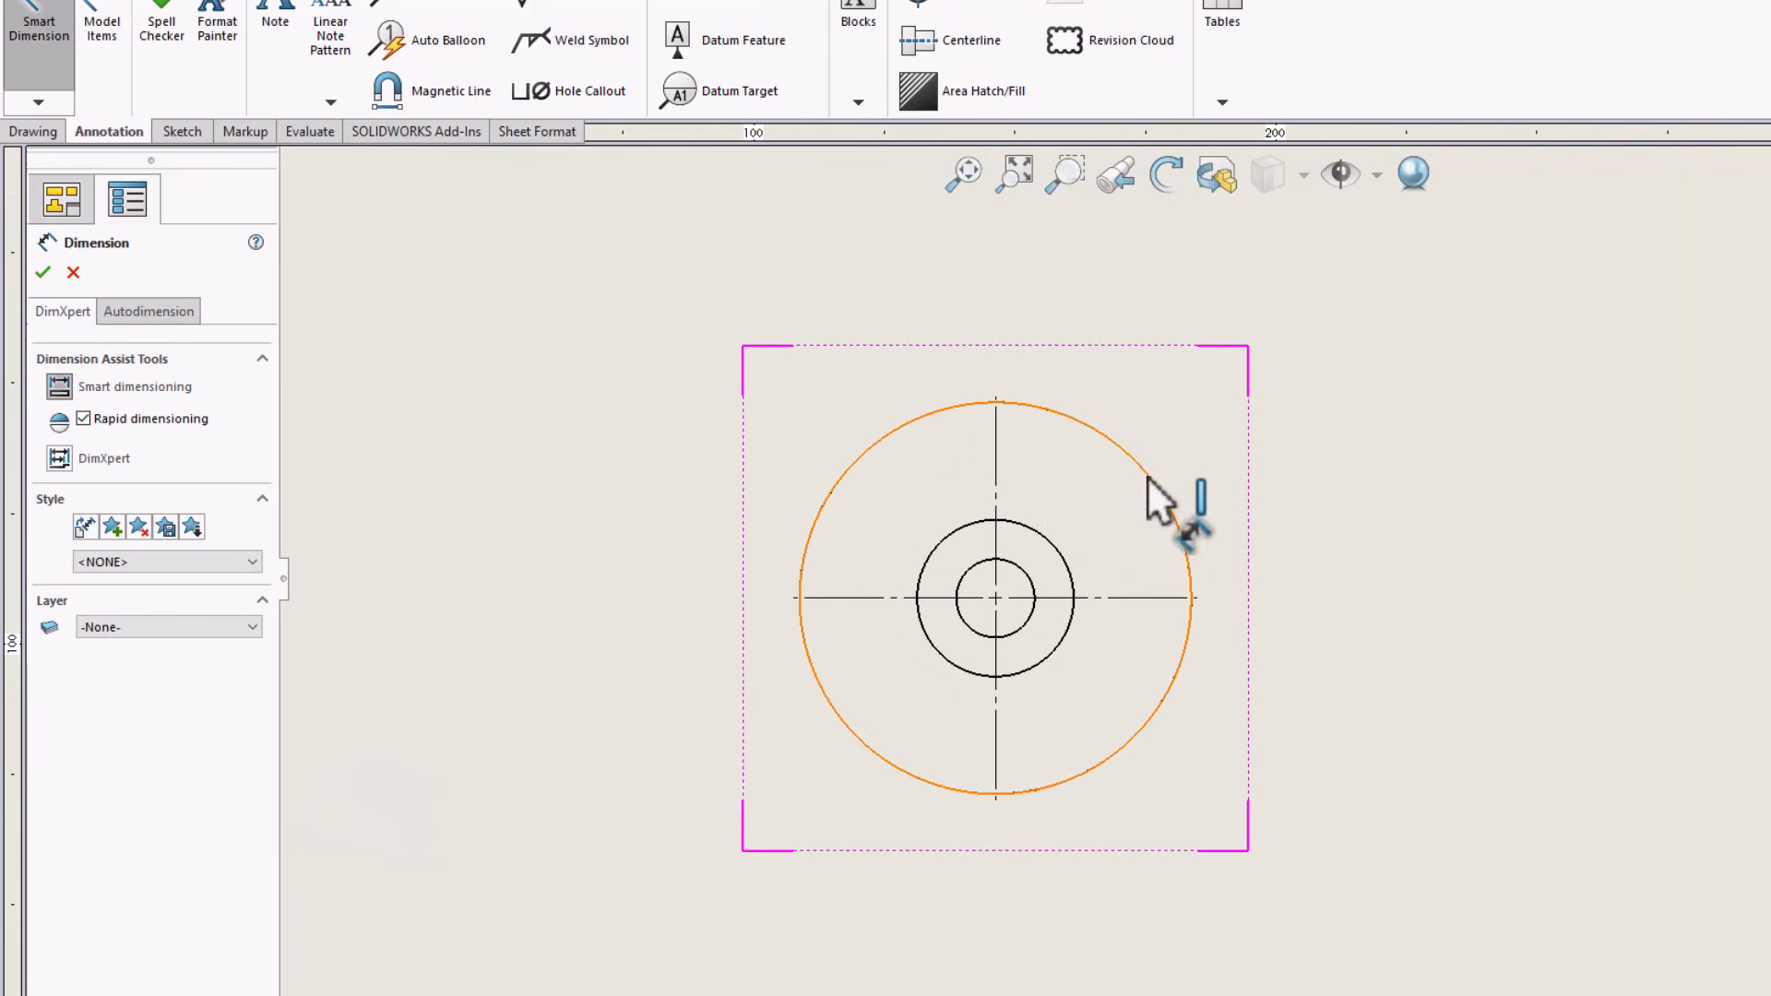
Dimension the diameter of the flange's outer circle, placing the value outside its upper right edge
{"action": "left_click", "coordinate": [1148, 478]}
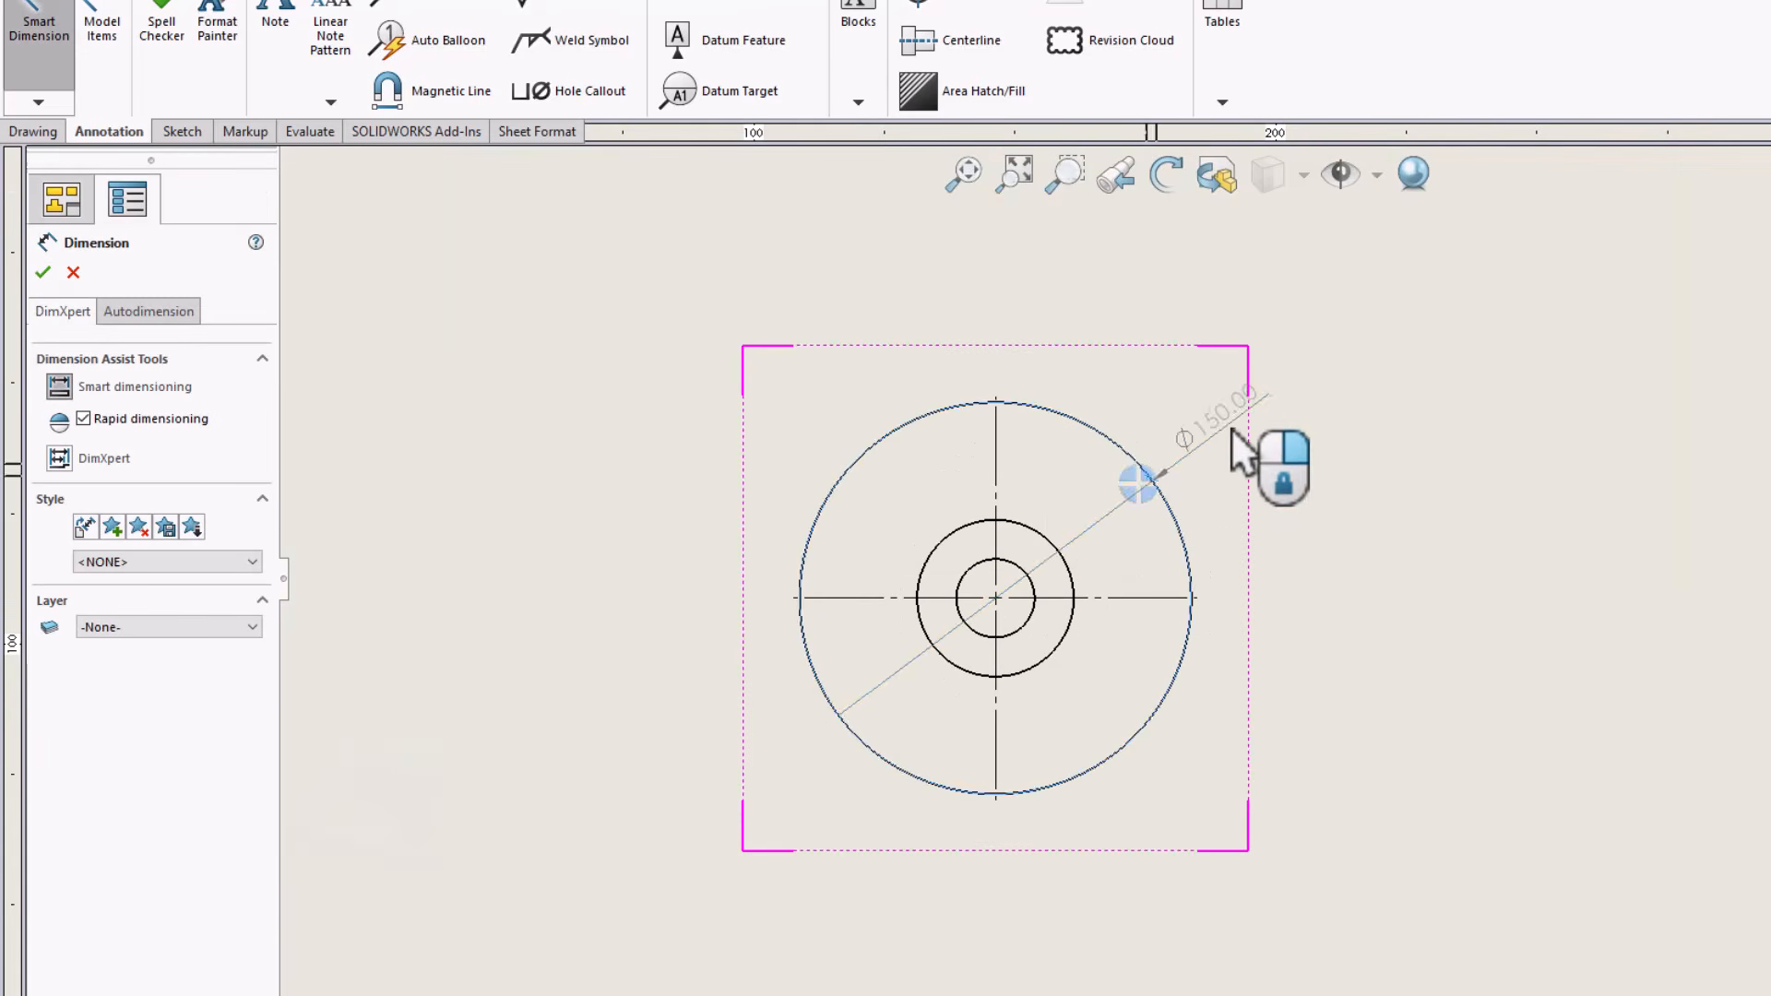
{"action": "left_click", "coordinate": [1231, 428]}
{"action": "key", "text": "Escape"}
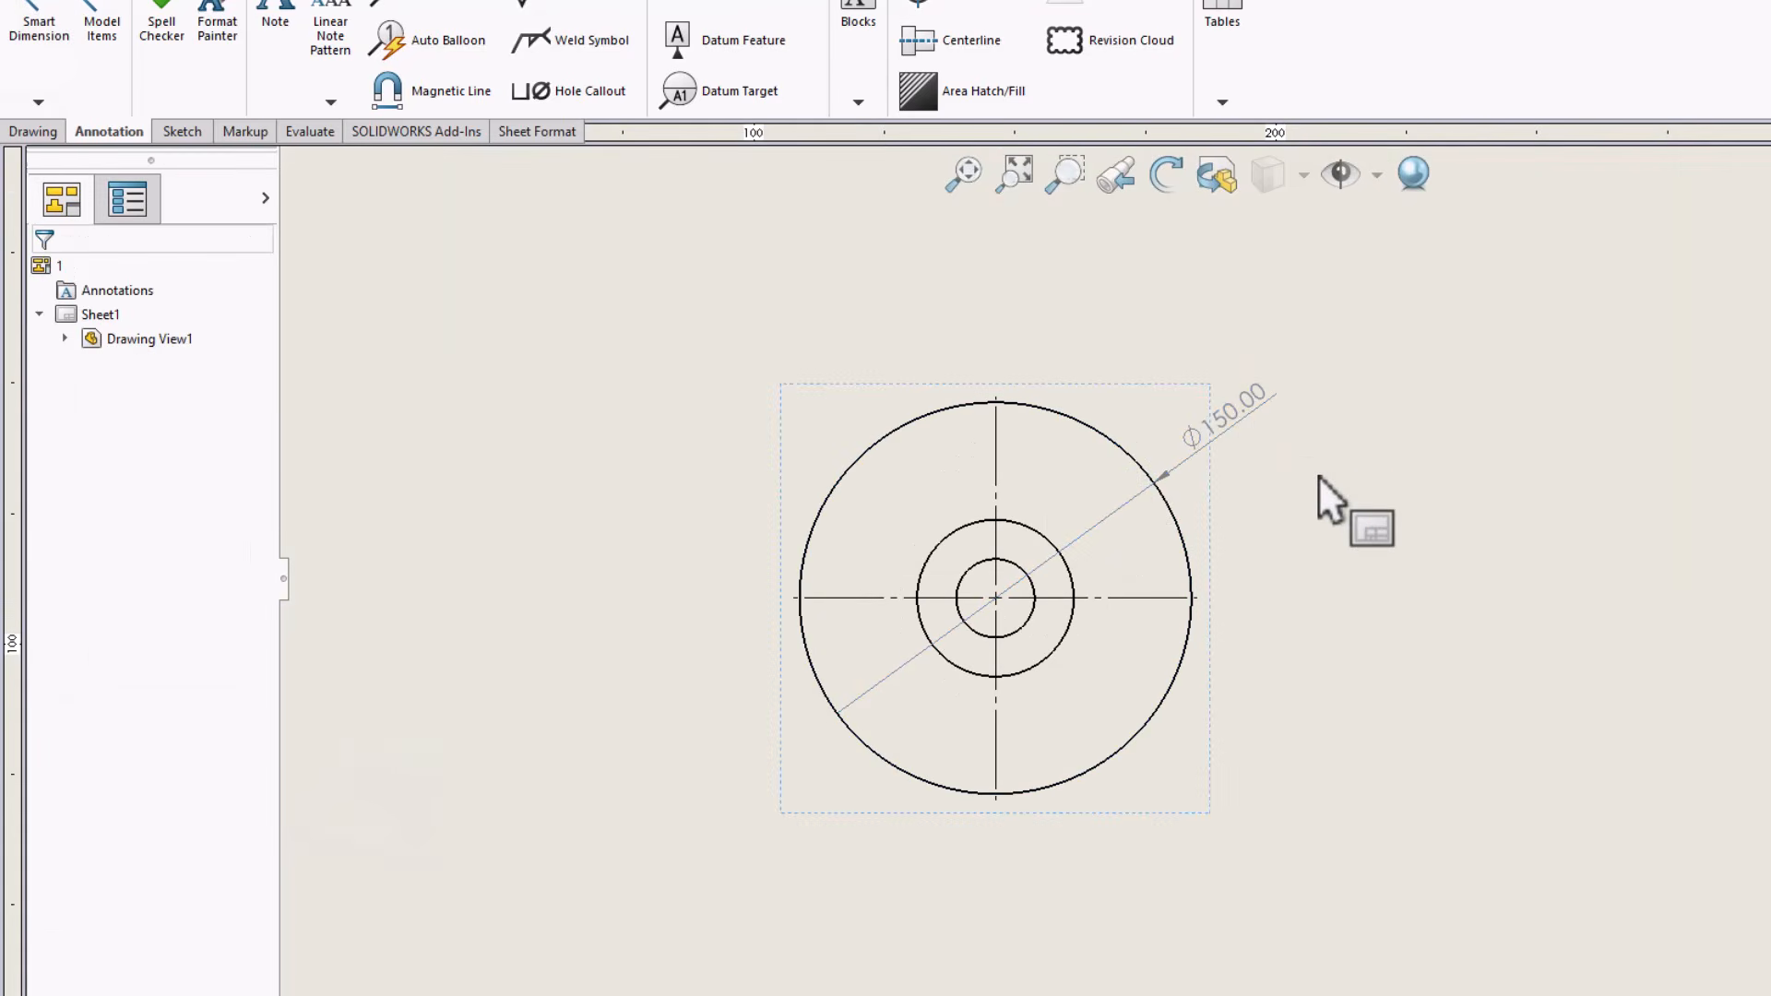
Append the text "Outer DIA" after the value of the outer circle's diameter dimension
{"action": "left_click", "coordinate": [1220, 414]}
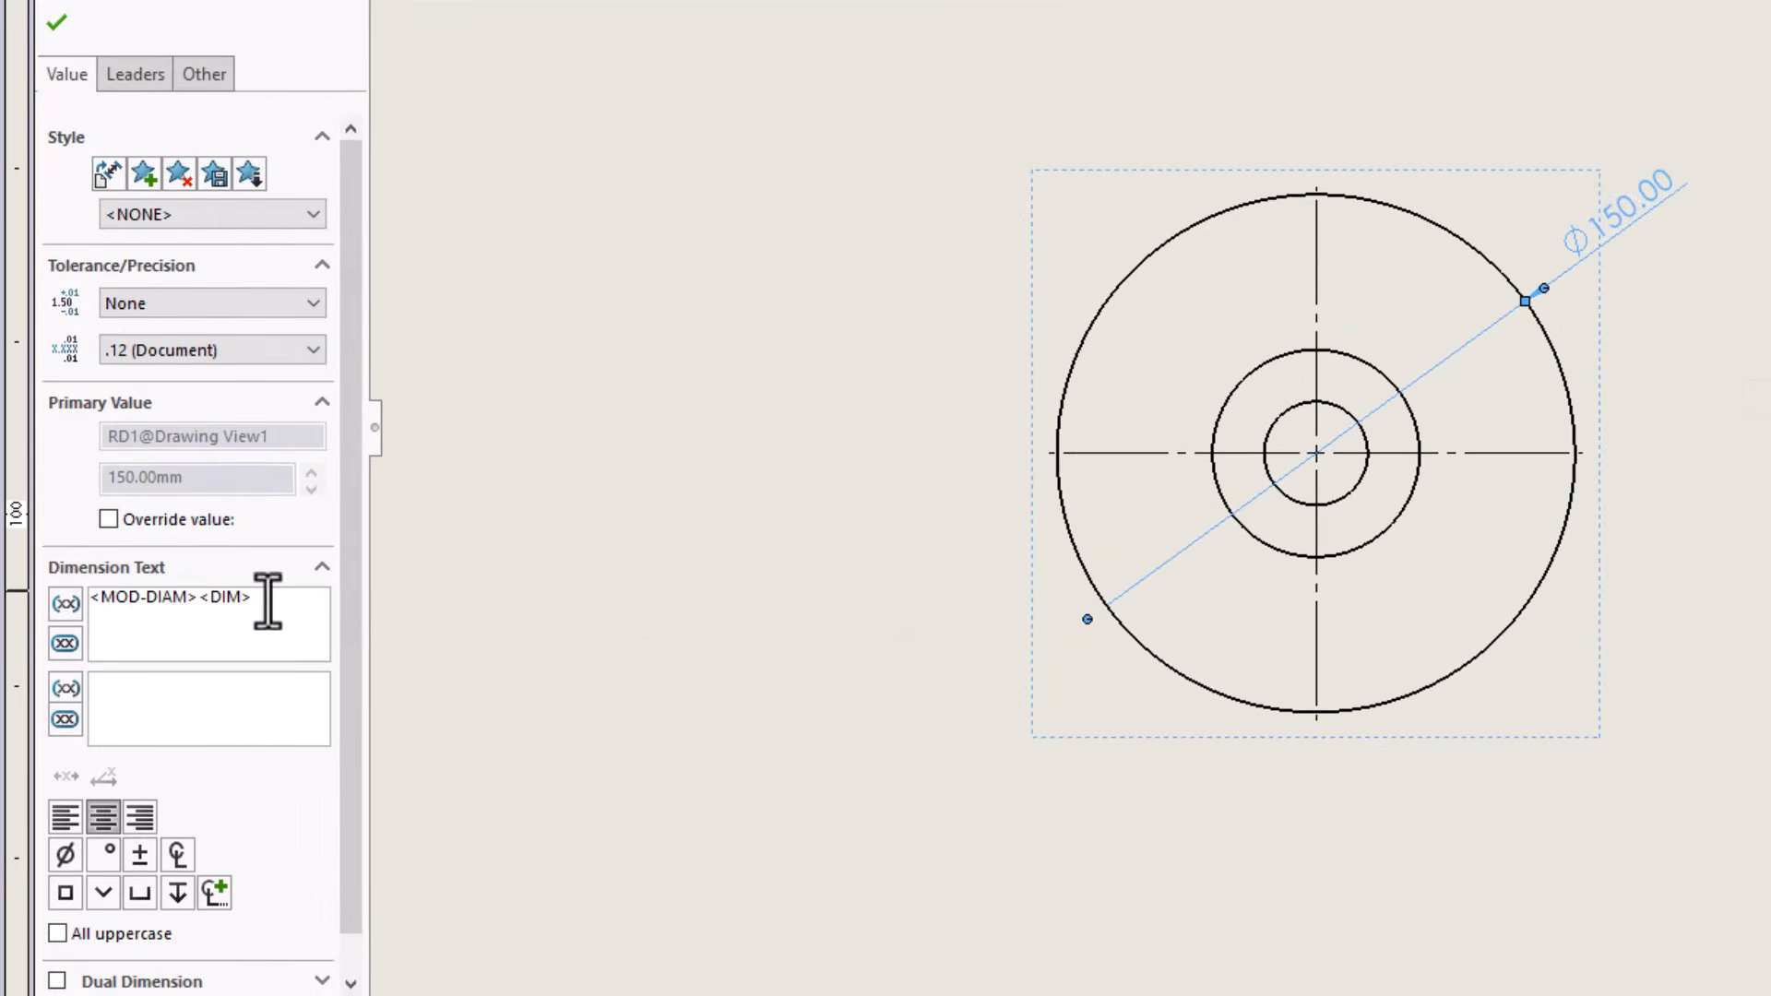
{"action": "left_click", "coordinate": [259, 601]}
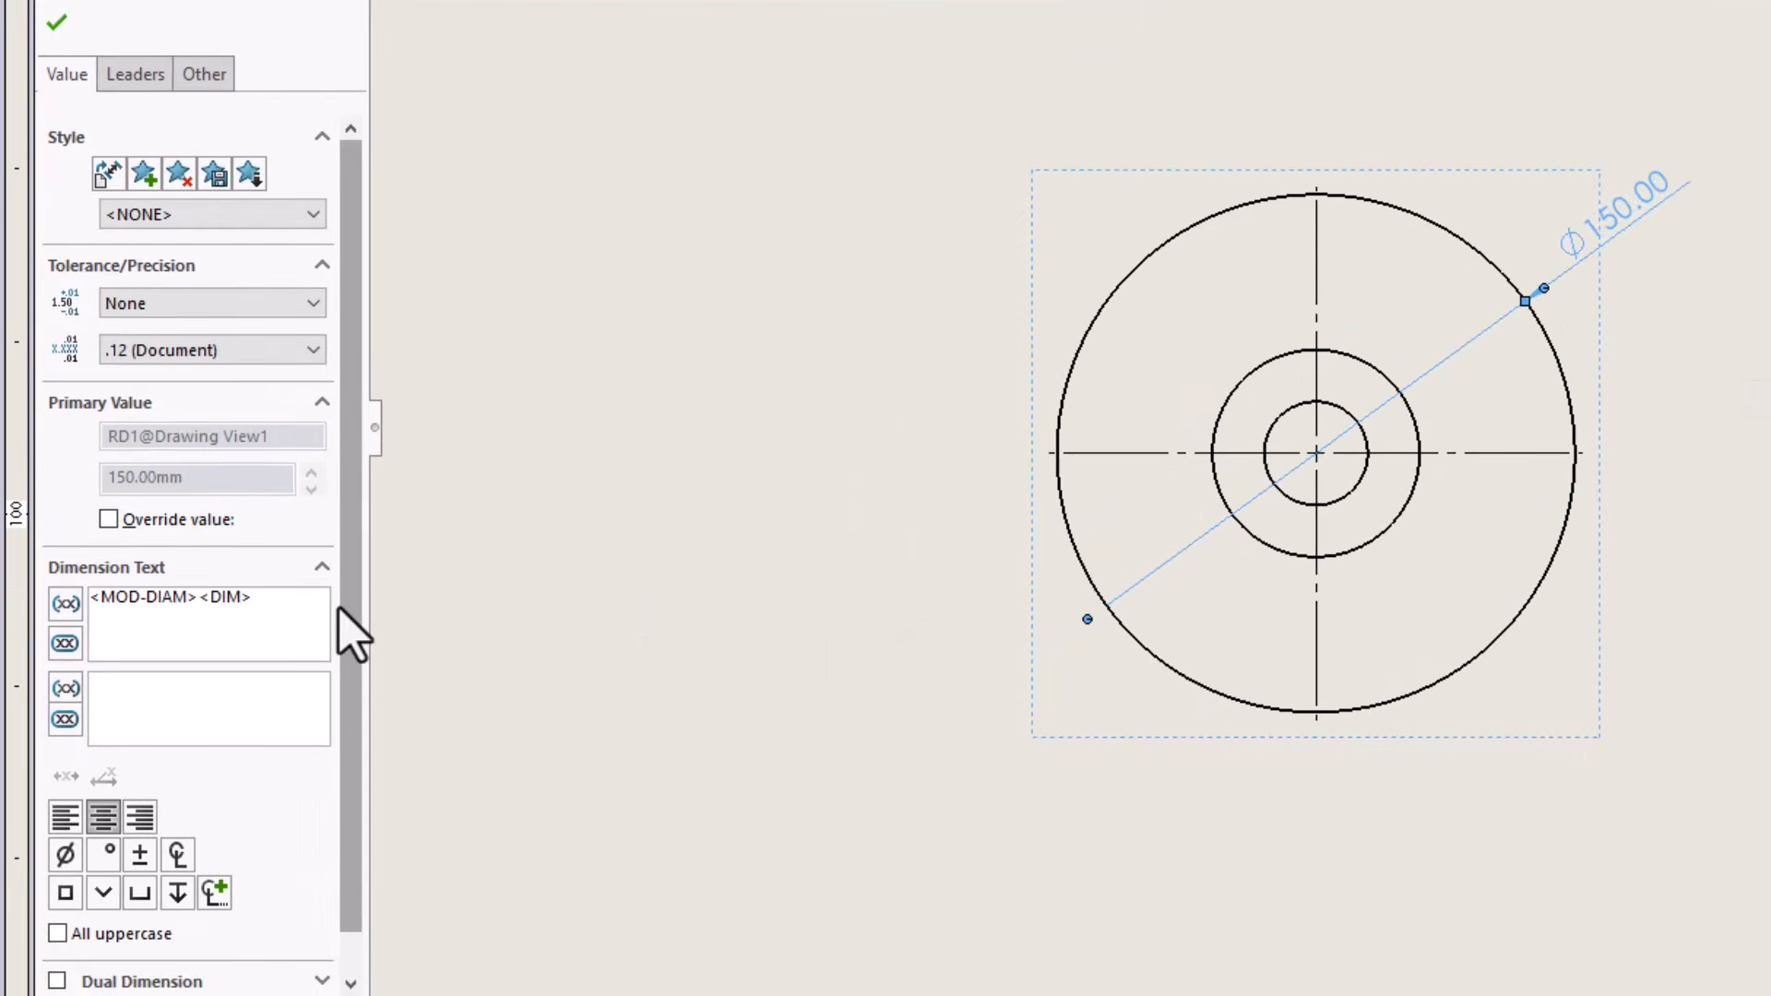
{"action": "type", "text": "Outer DIA"}
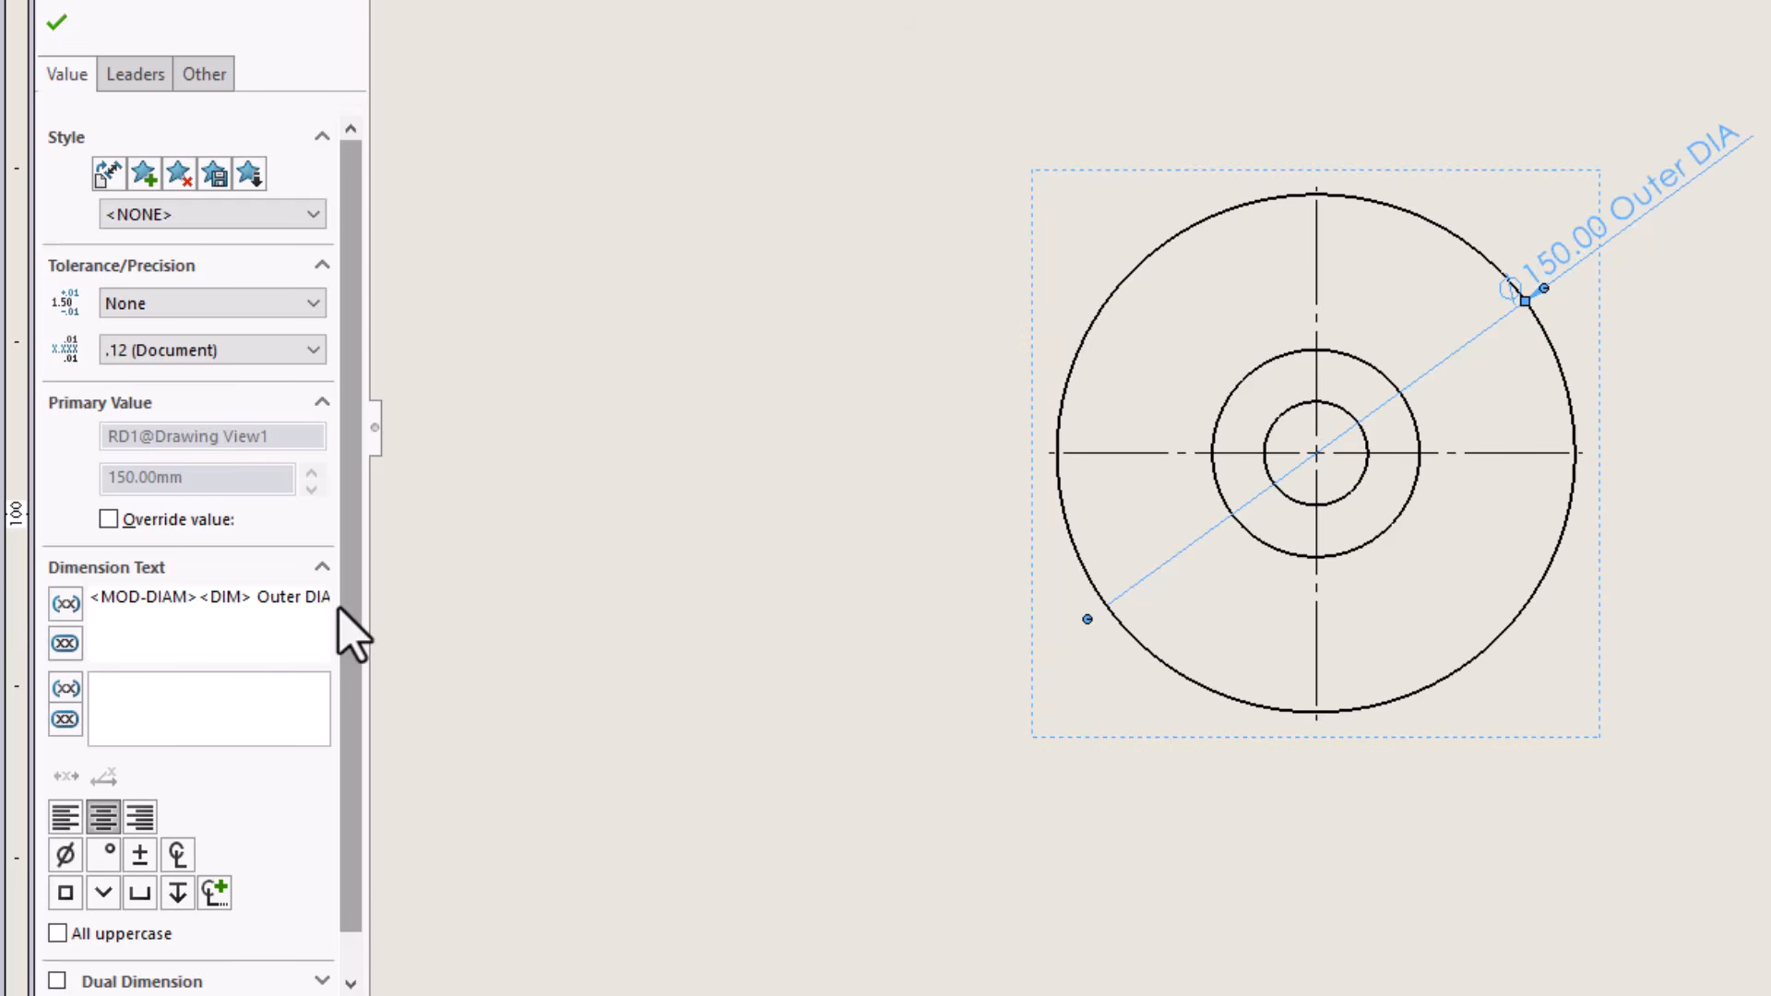
{"action": "left_click", "coordinate": [58, 23]}
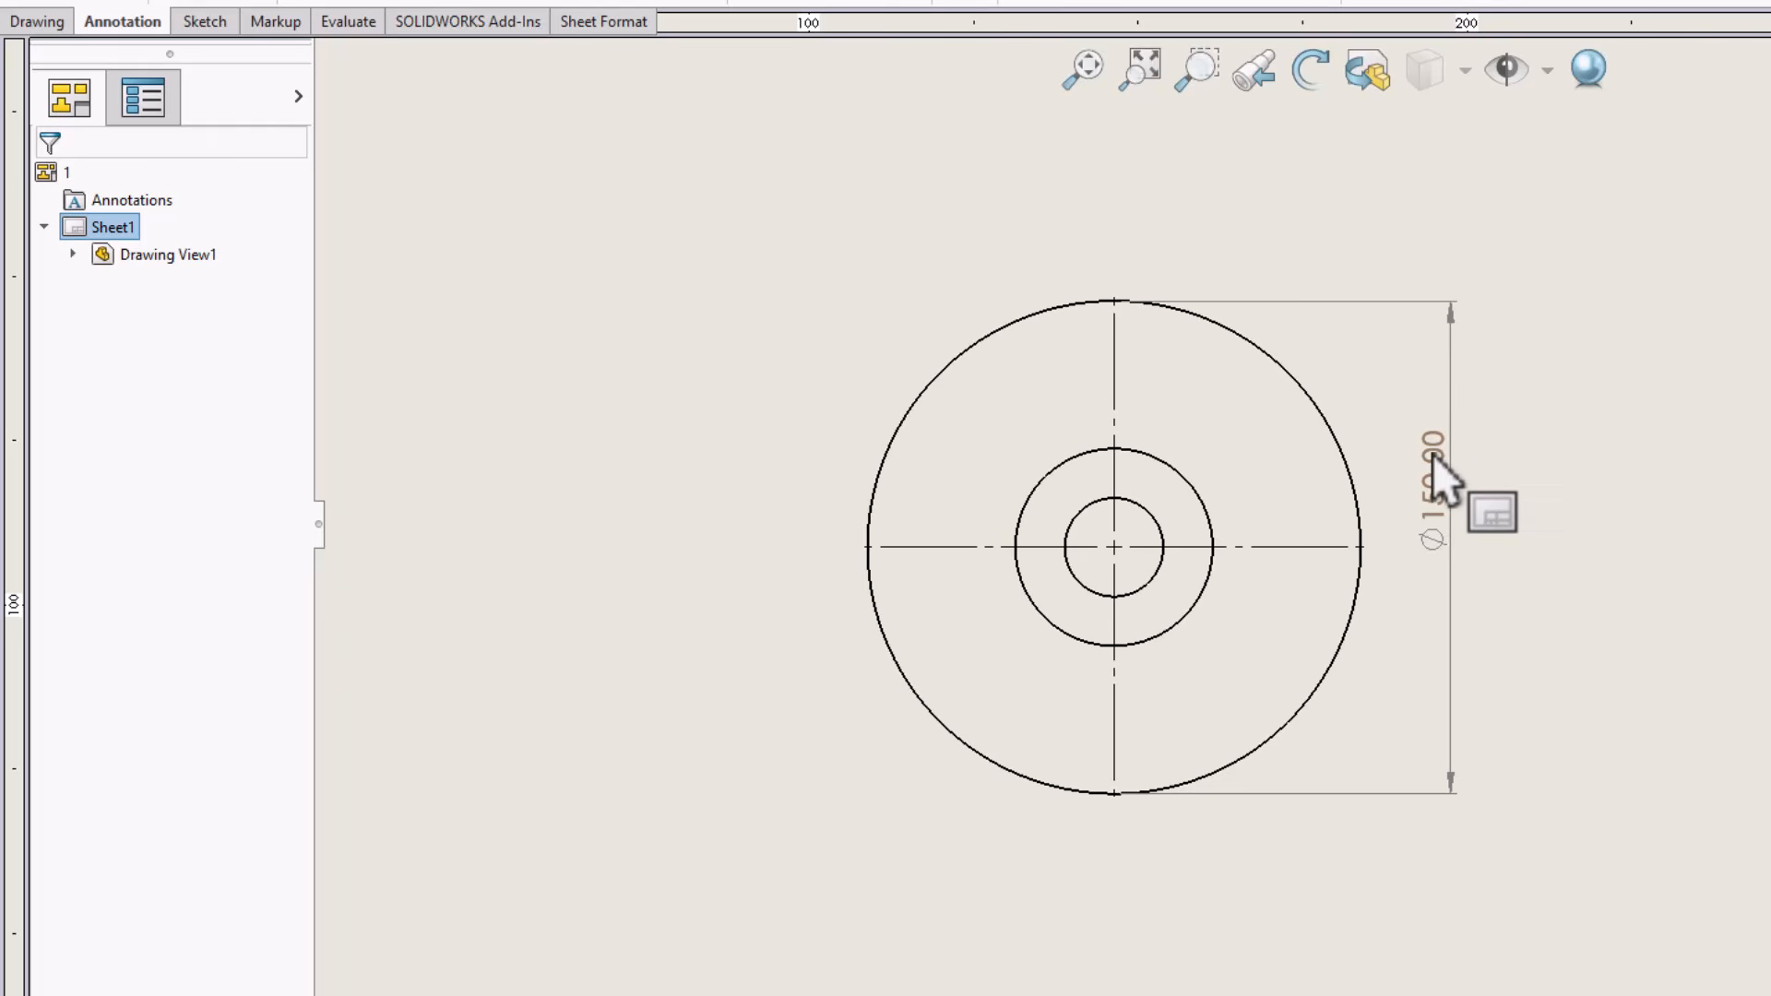
Override the document font of the outer diameter dimension with Comic Sans MS
{"action": "left_click", "coordinate": [1444, 506]}
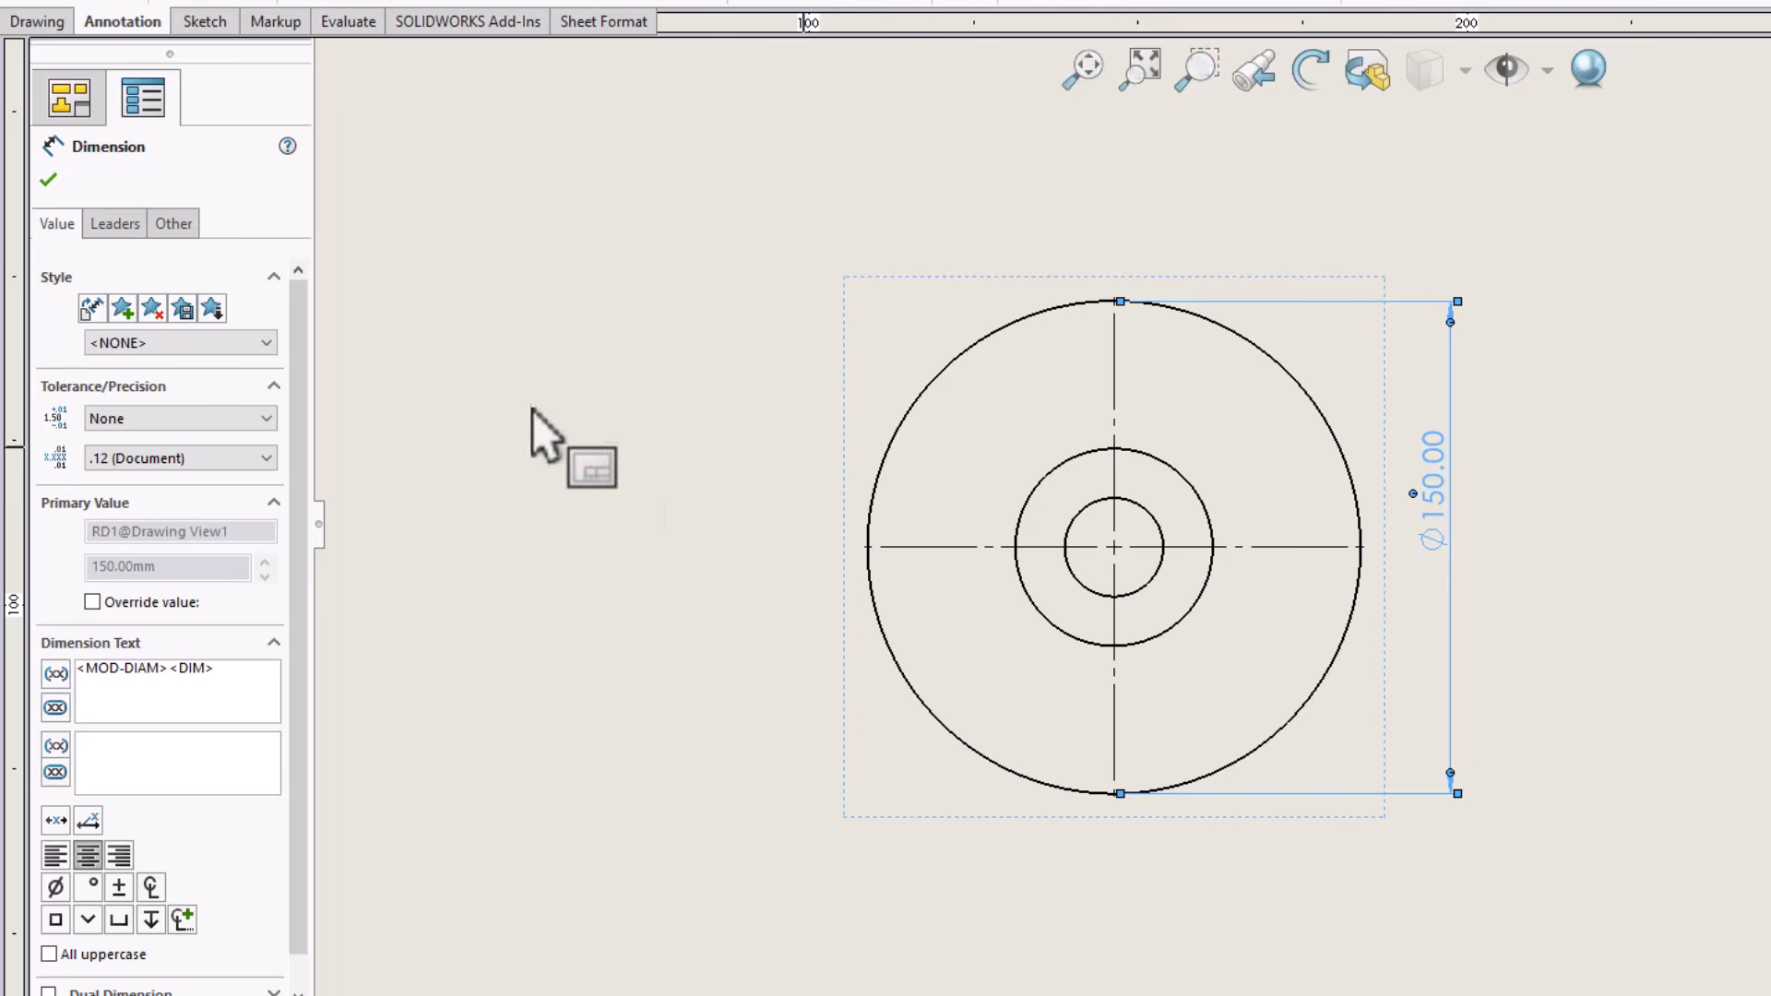
{"action": "left_click", "coordinate": [176, 223]}
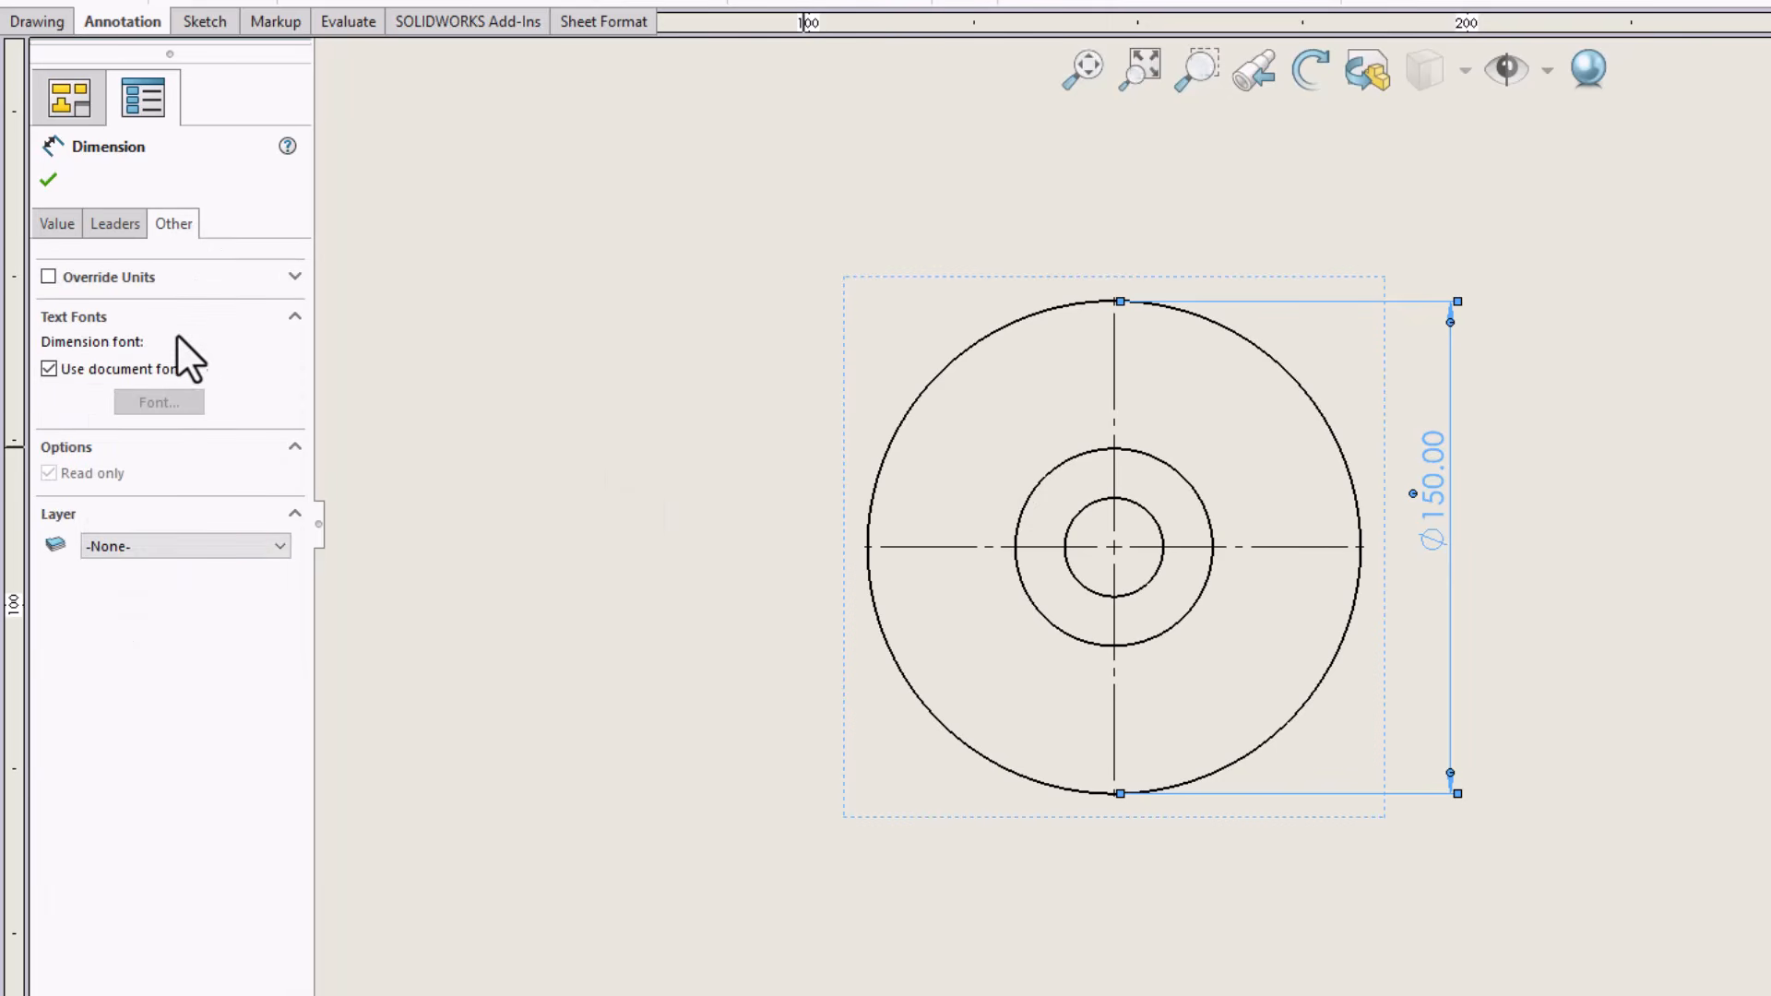
{"action": "left_click", "coordinate": [162, 369]}
{"action": "left_click", "coordinate": [180, 401]}
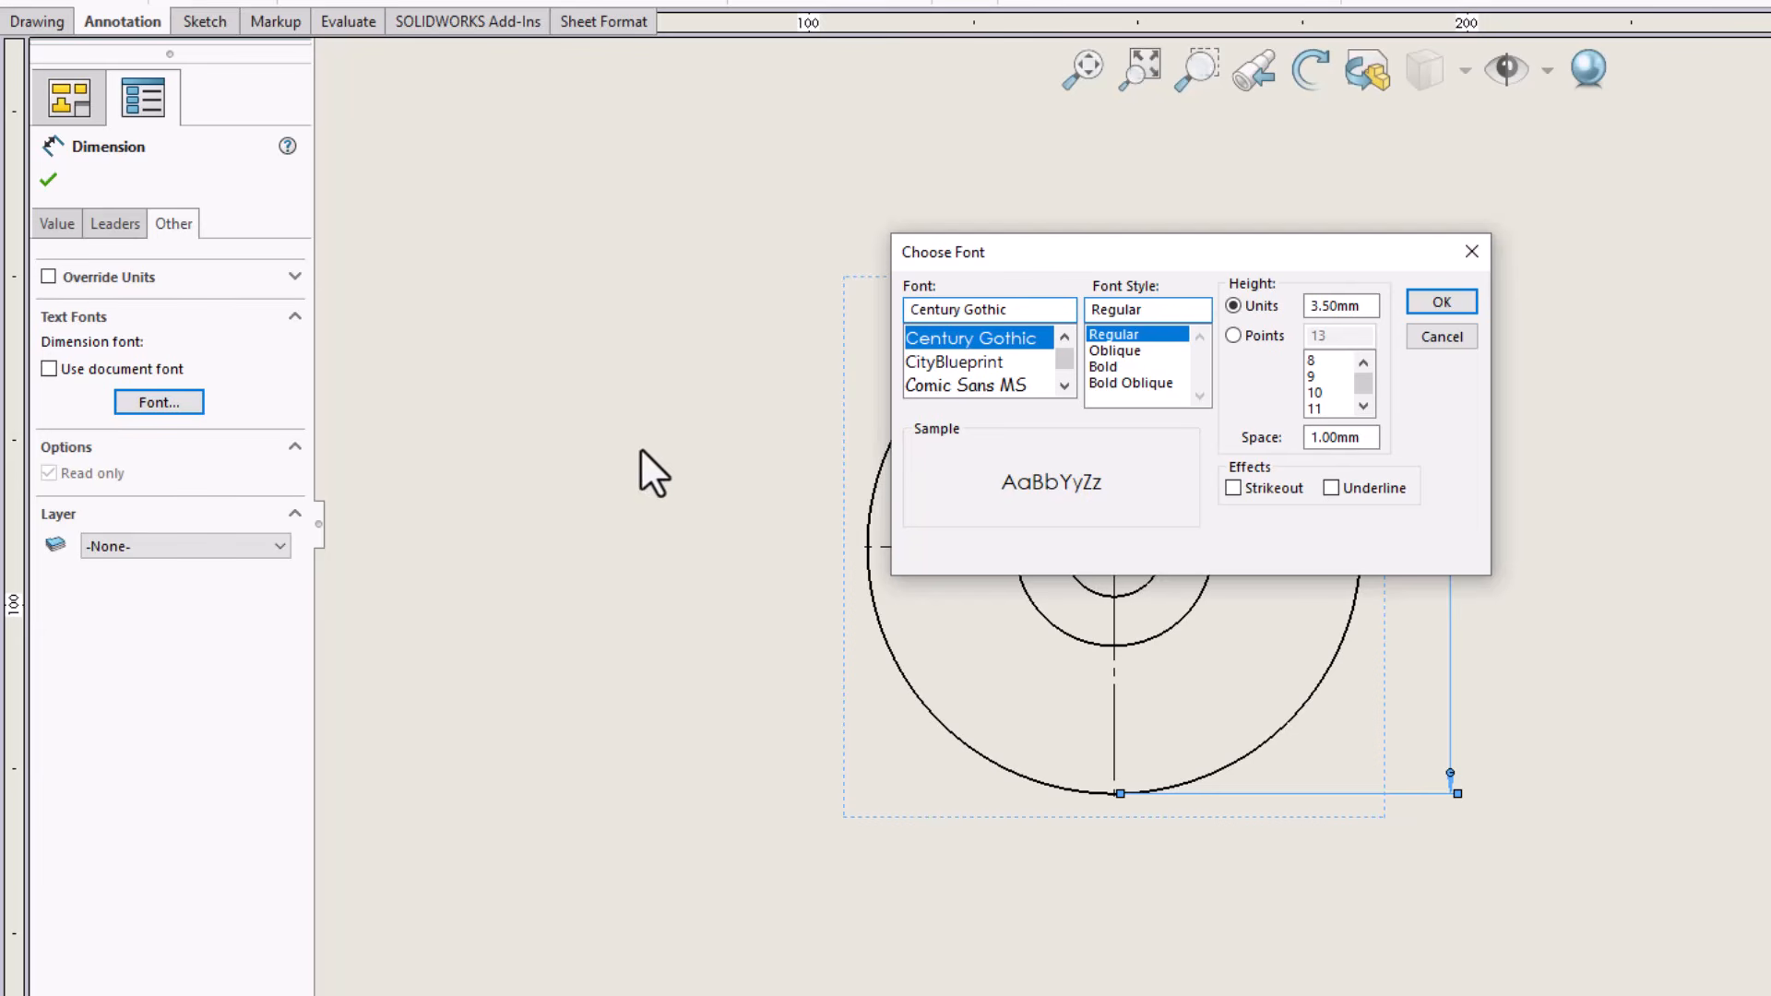
{"action": "left_click", "coordinate": [983, 360]}
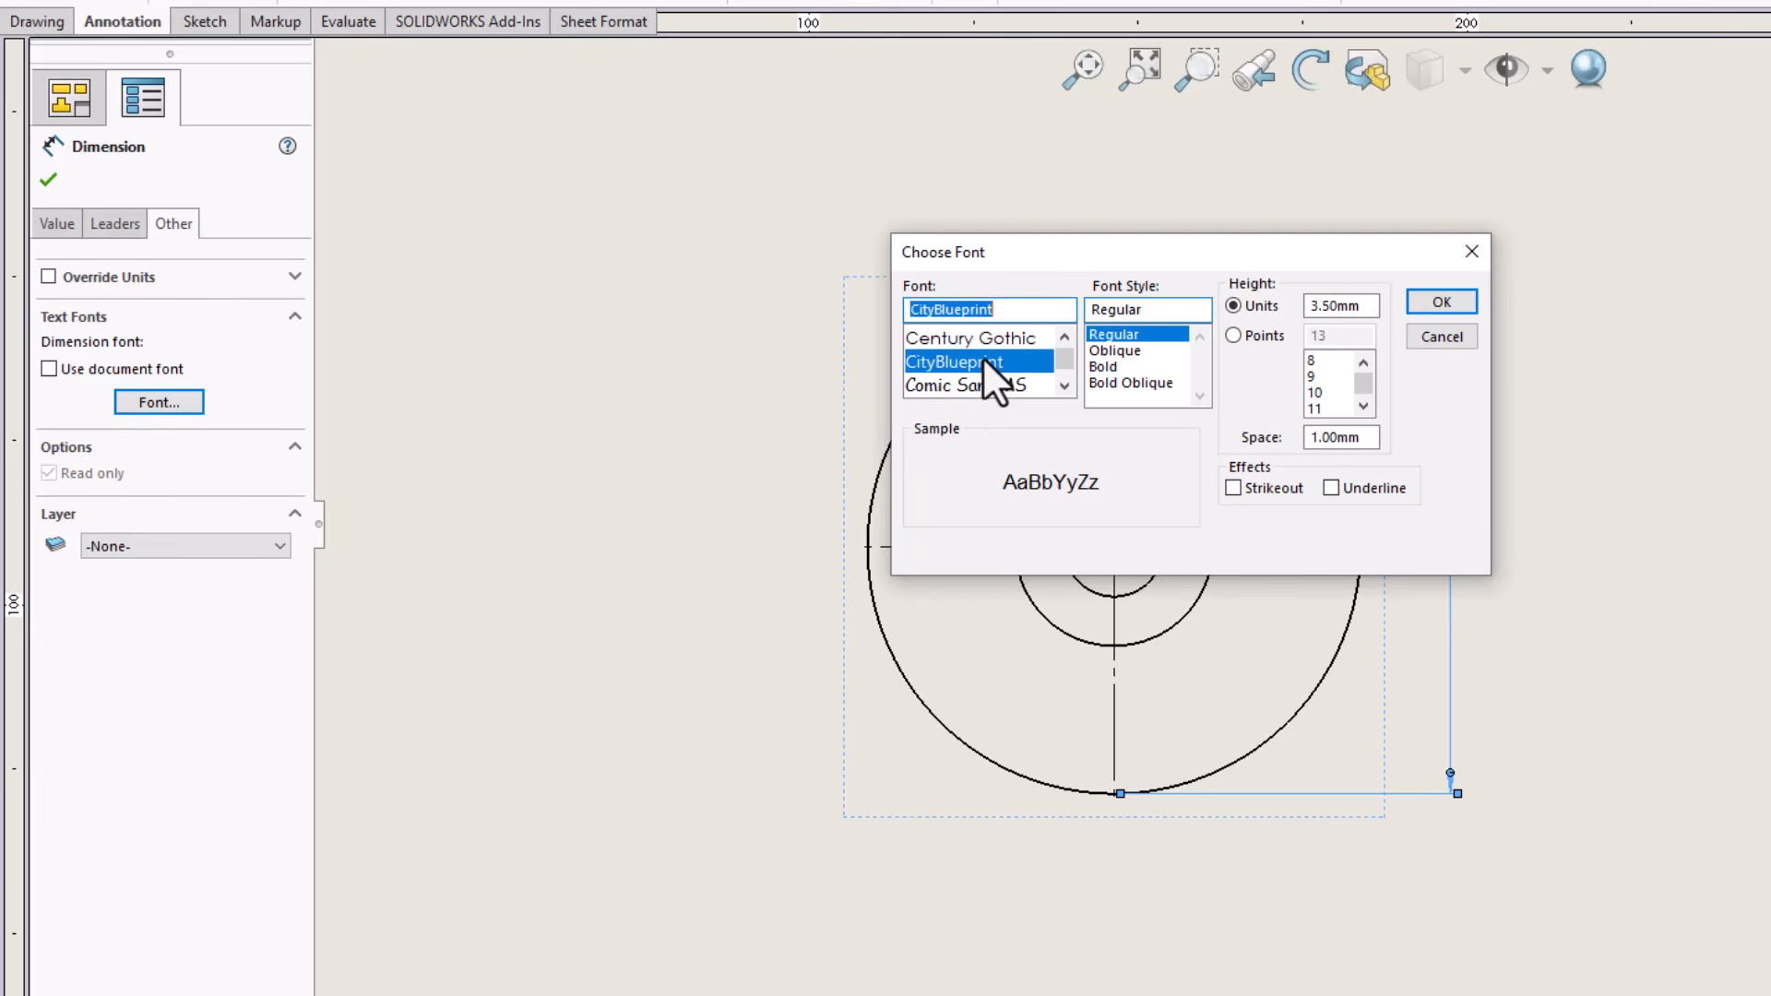
{"action": "left_click", "coordinate": [995, 382]}
{"action": "left_click", "coordinate": [1448, 304]}
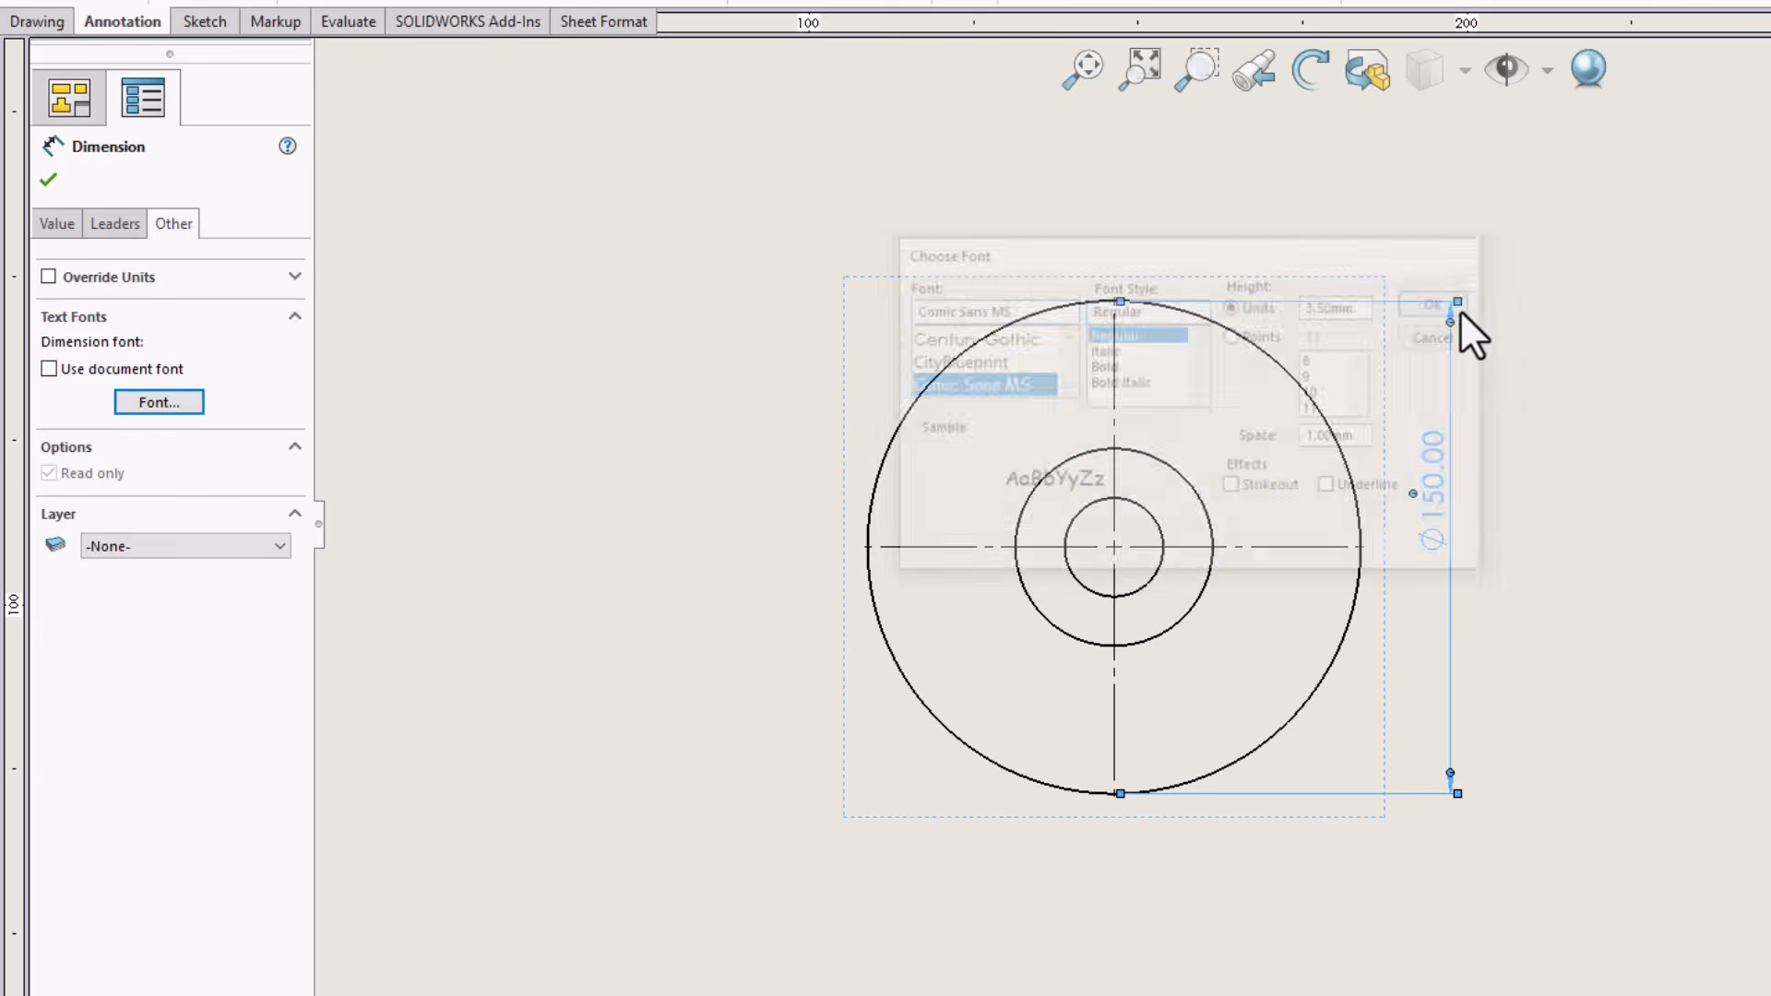
{"action": "left_click", "coordinate": [1568, 369]}
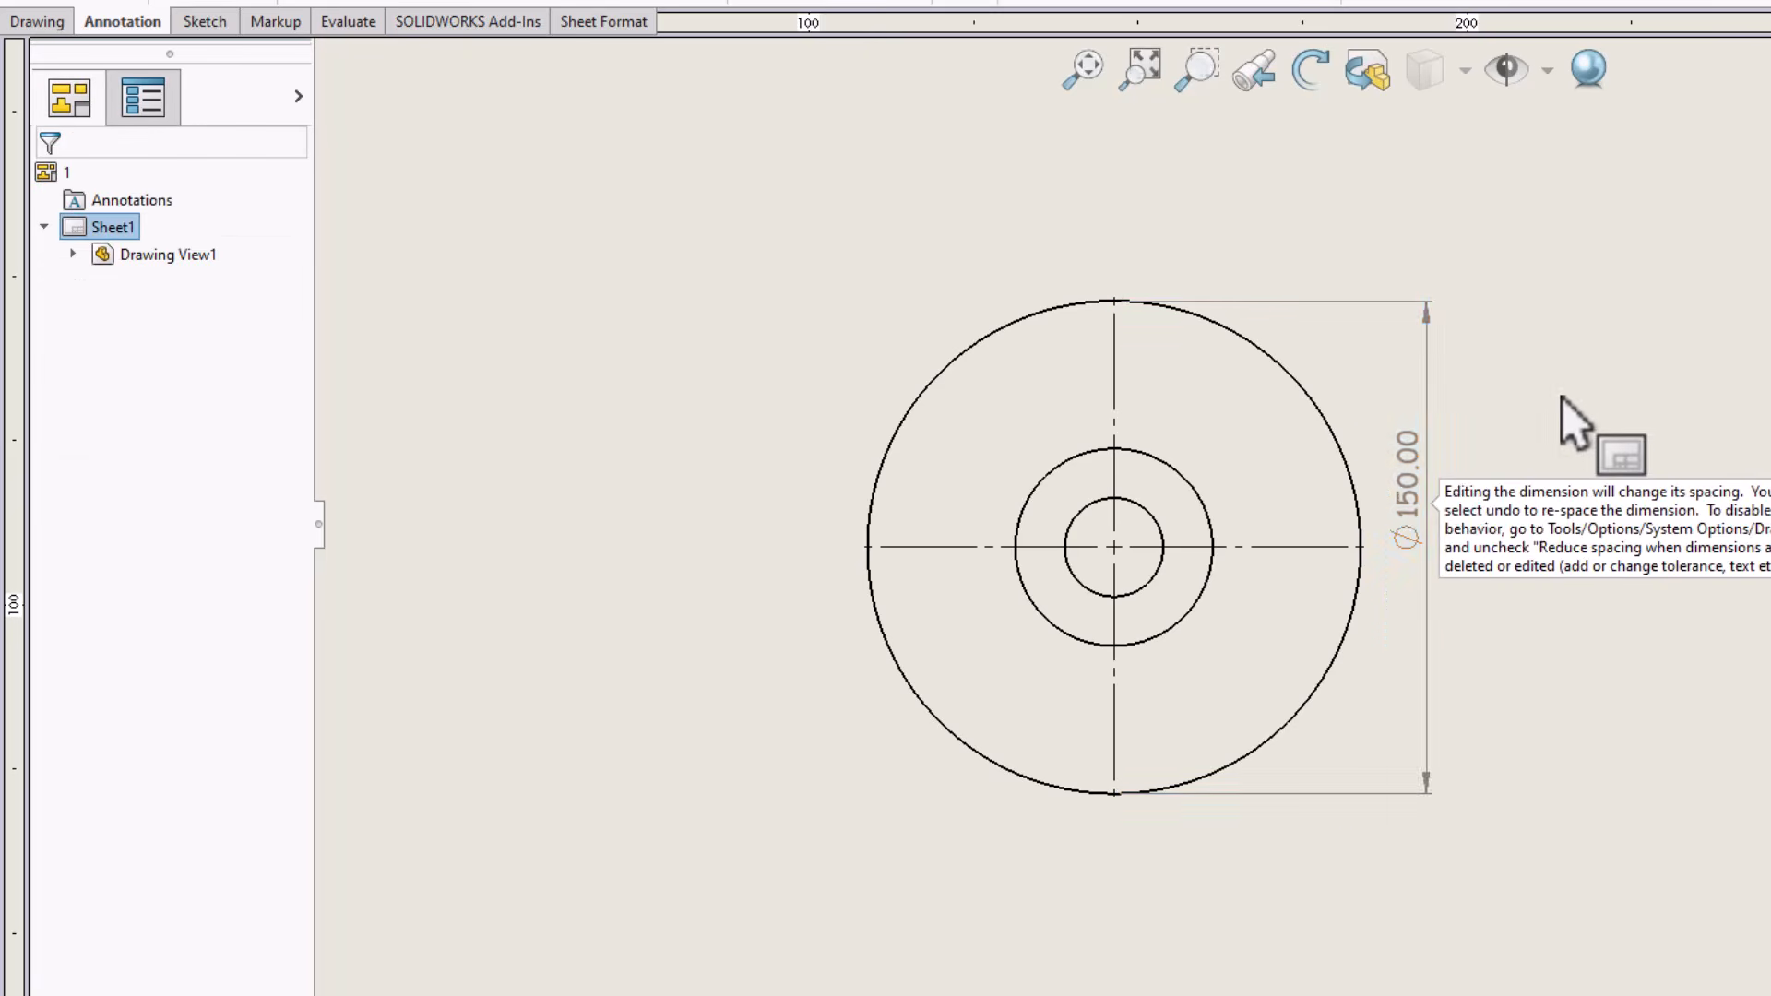
Set the unit precision of the outer diameter dimension to None
{"action": "left_click", "coordinate": [1412, 489]}
{"action": "left_click", "coordinate": [130, 458]}
{"action": "left_click", "coordinate": [152, 478]}
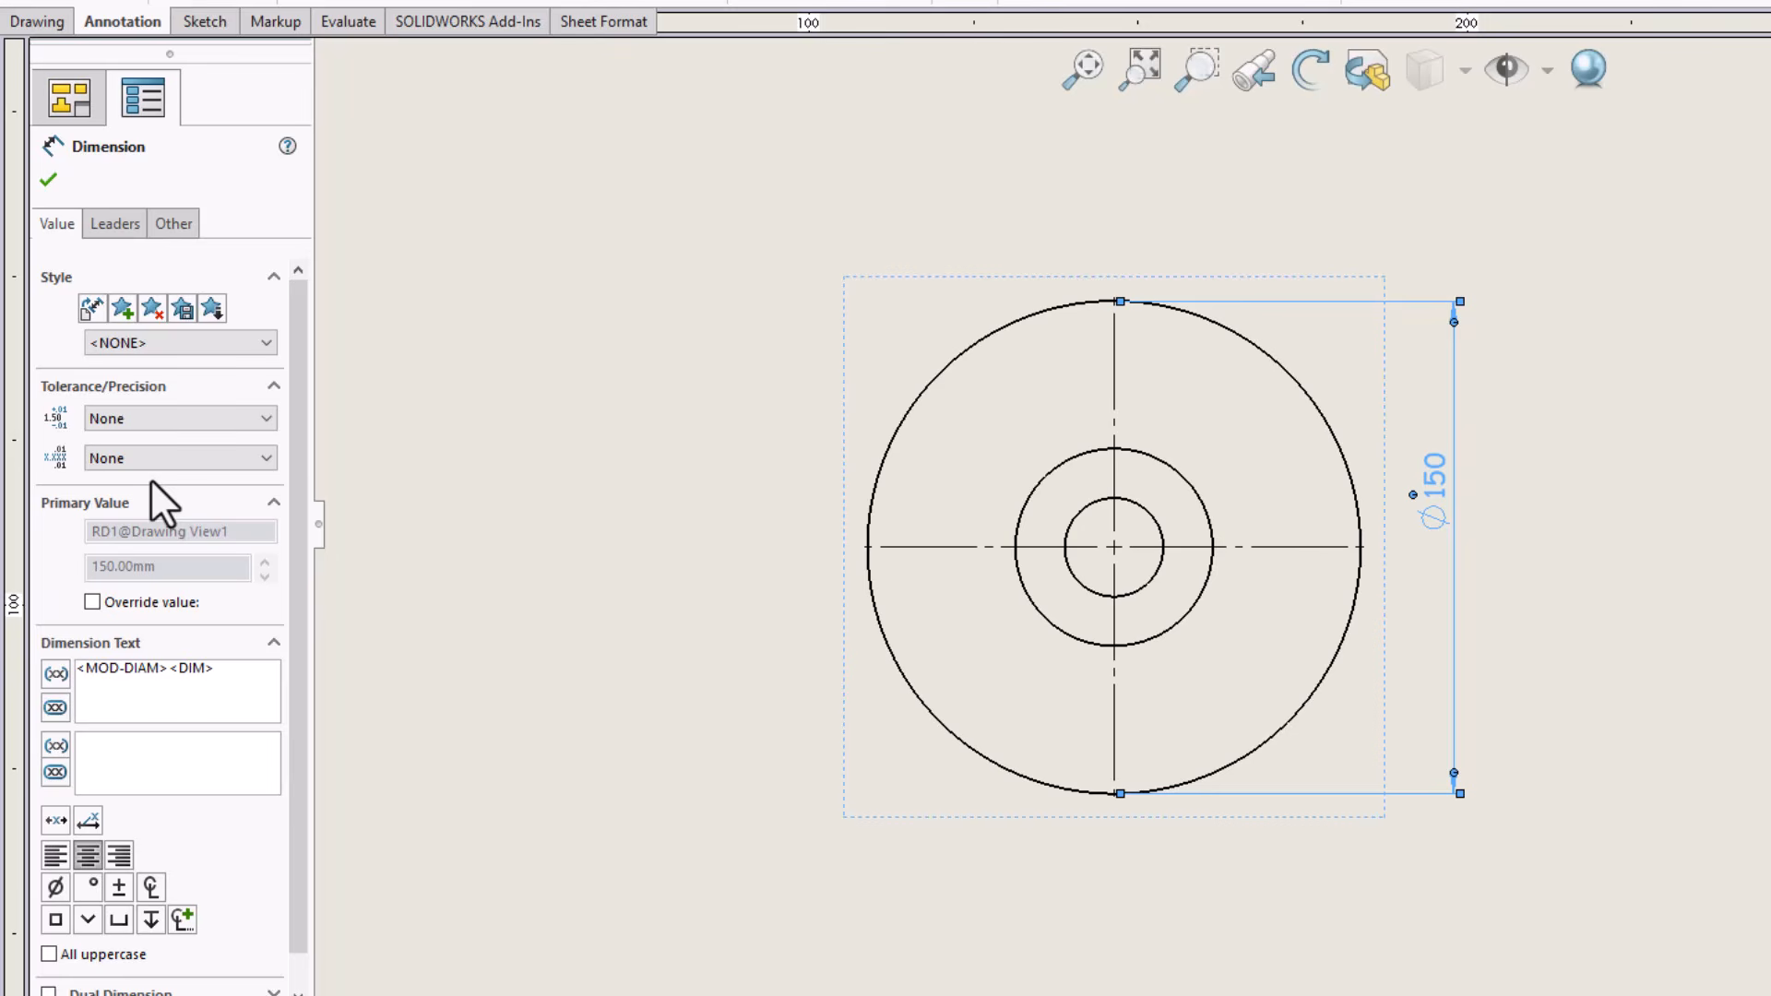
{"action": "left_click", "coordinate": [155, 469]}
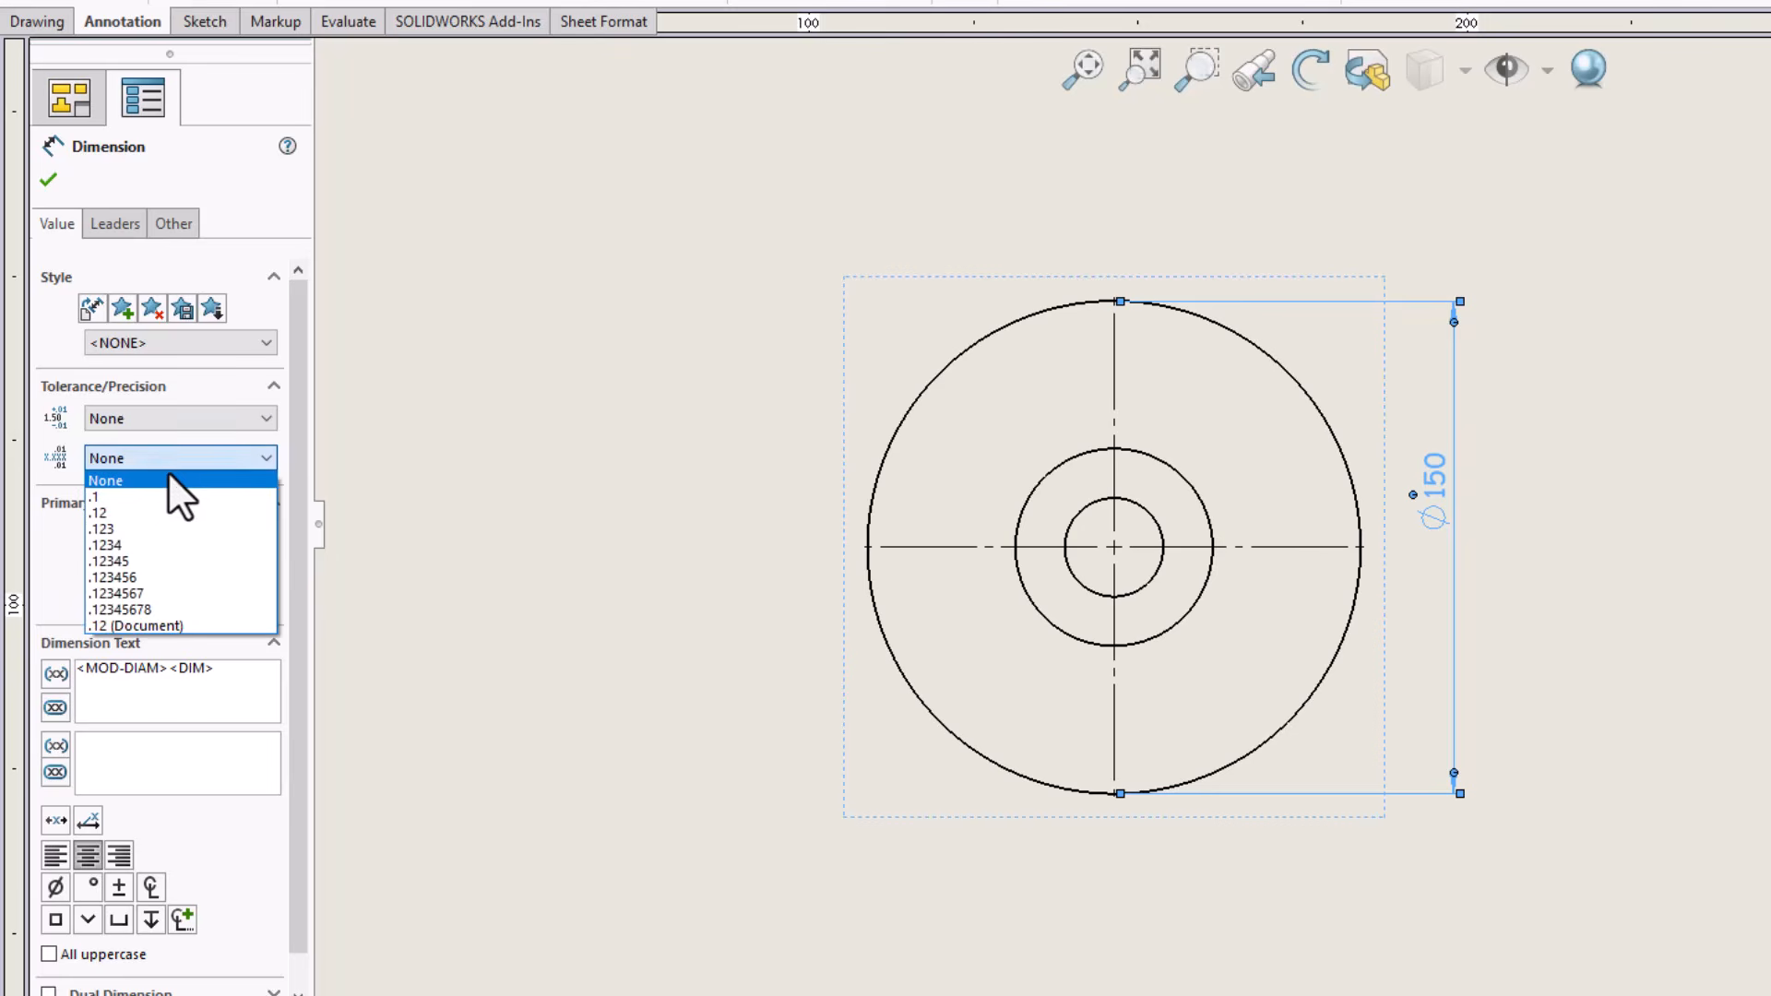
{"action": "left_click", "coordinate": [175, 494]}
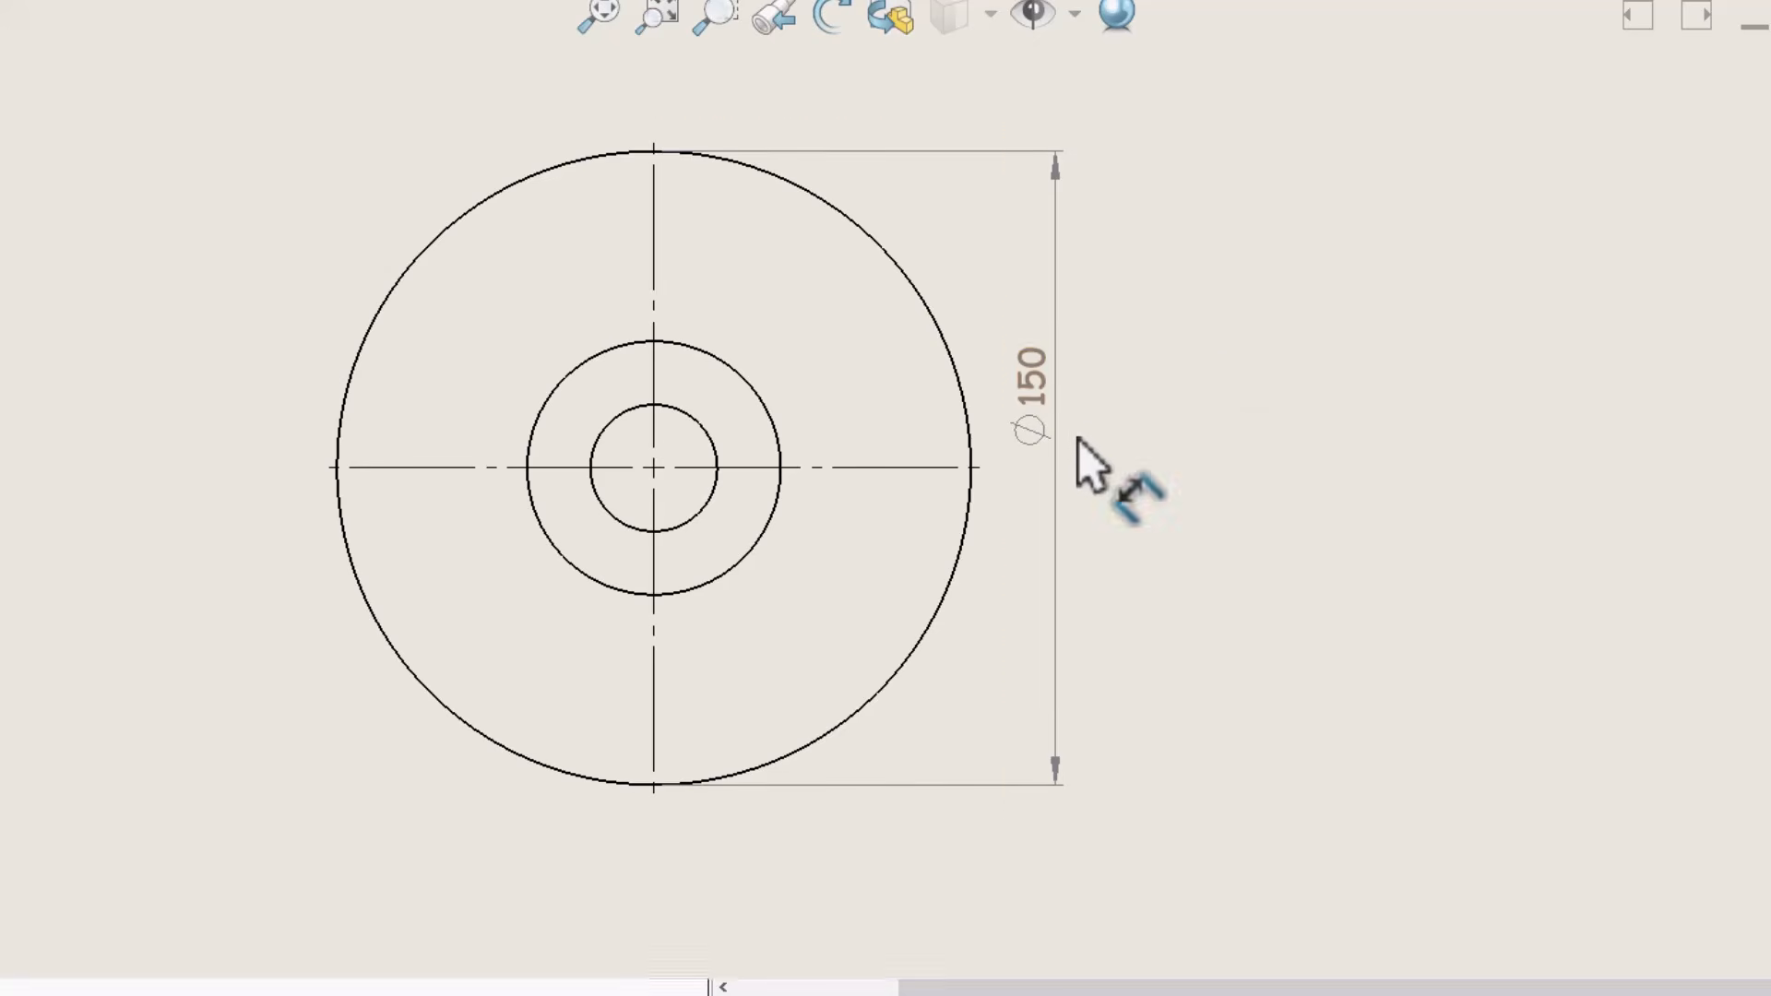
Delete the circular flange view from the drawing sheet
{"action": "left_click", "coordinate": [771, 421]}
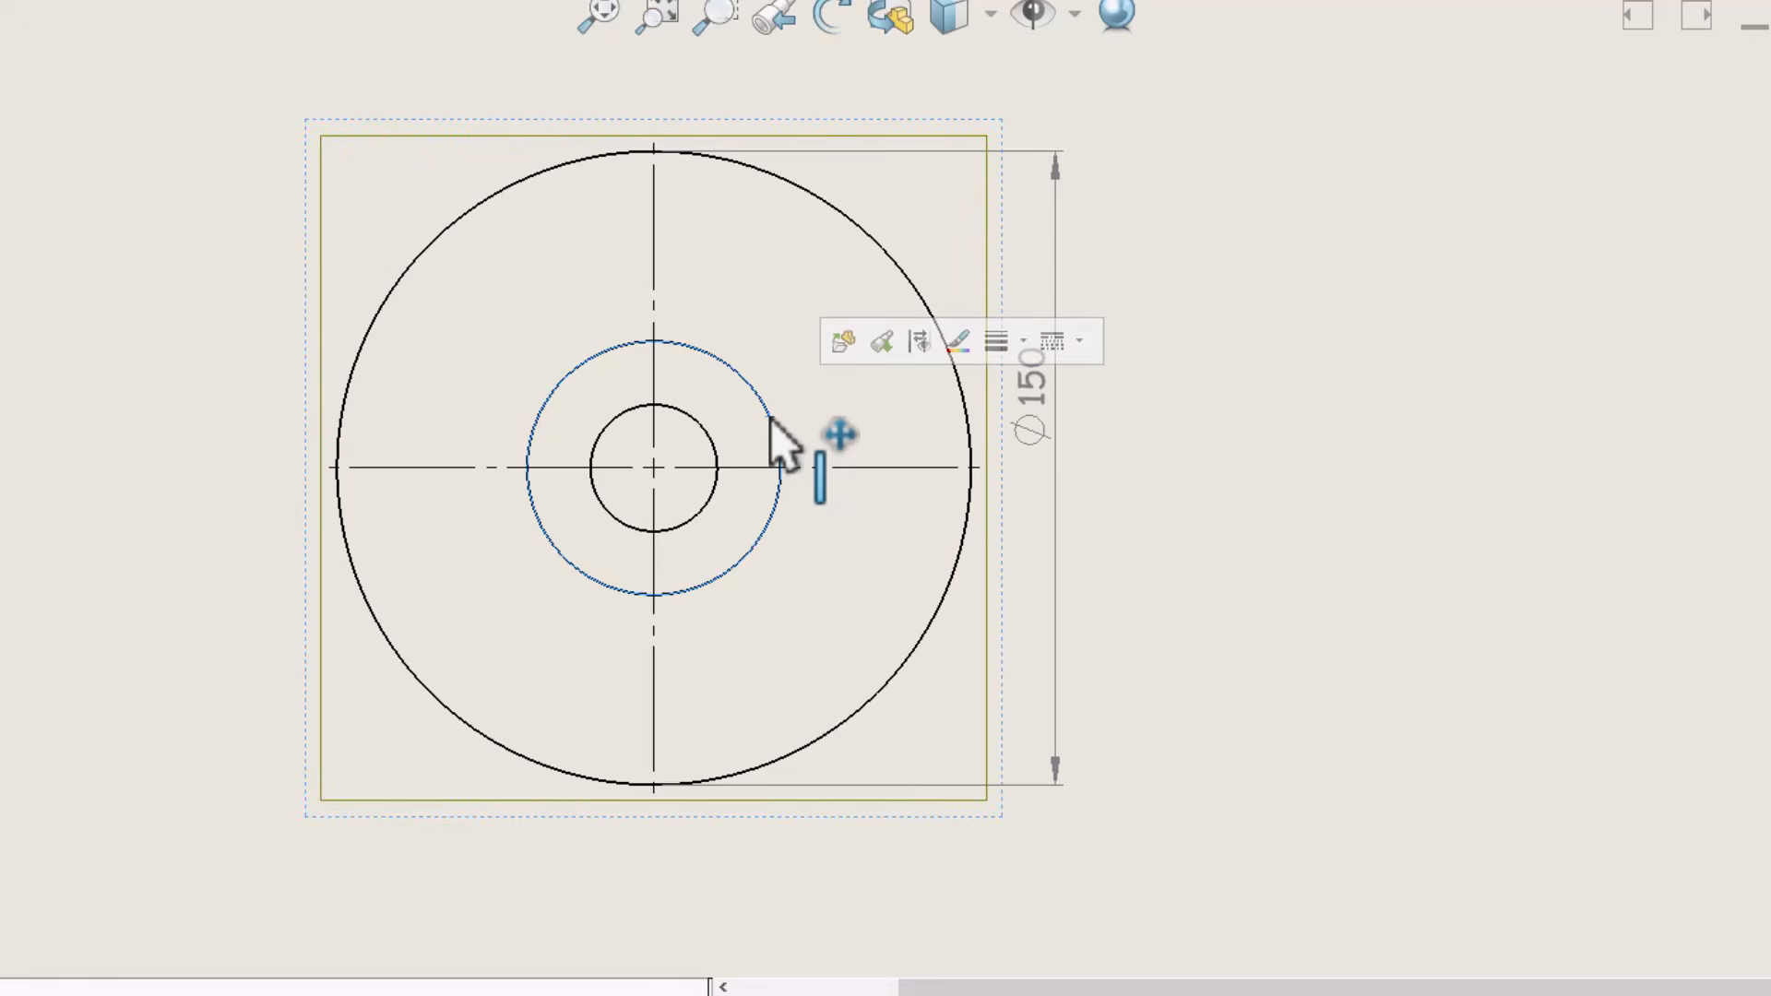
{"action": "key", "text": "Delete"}
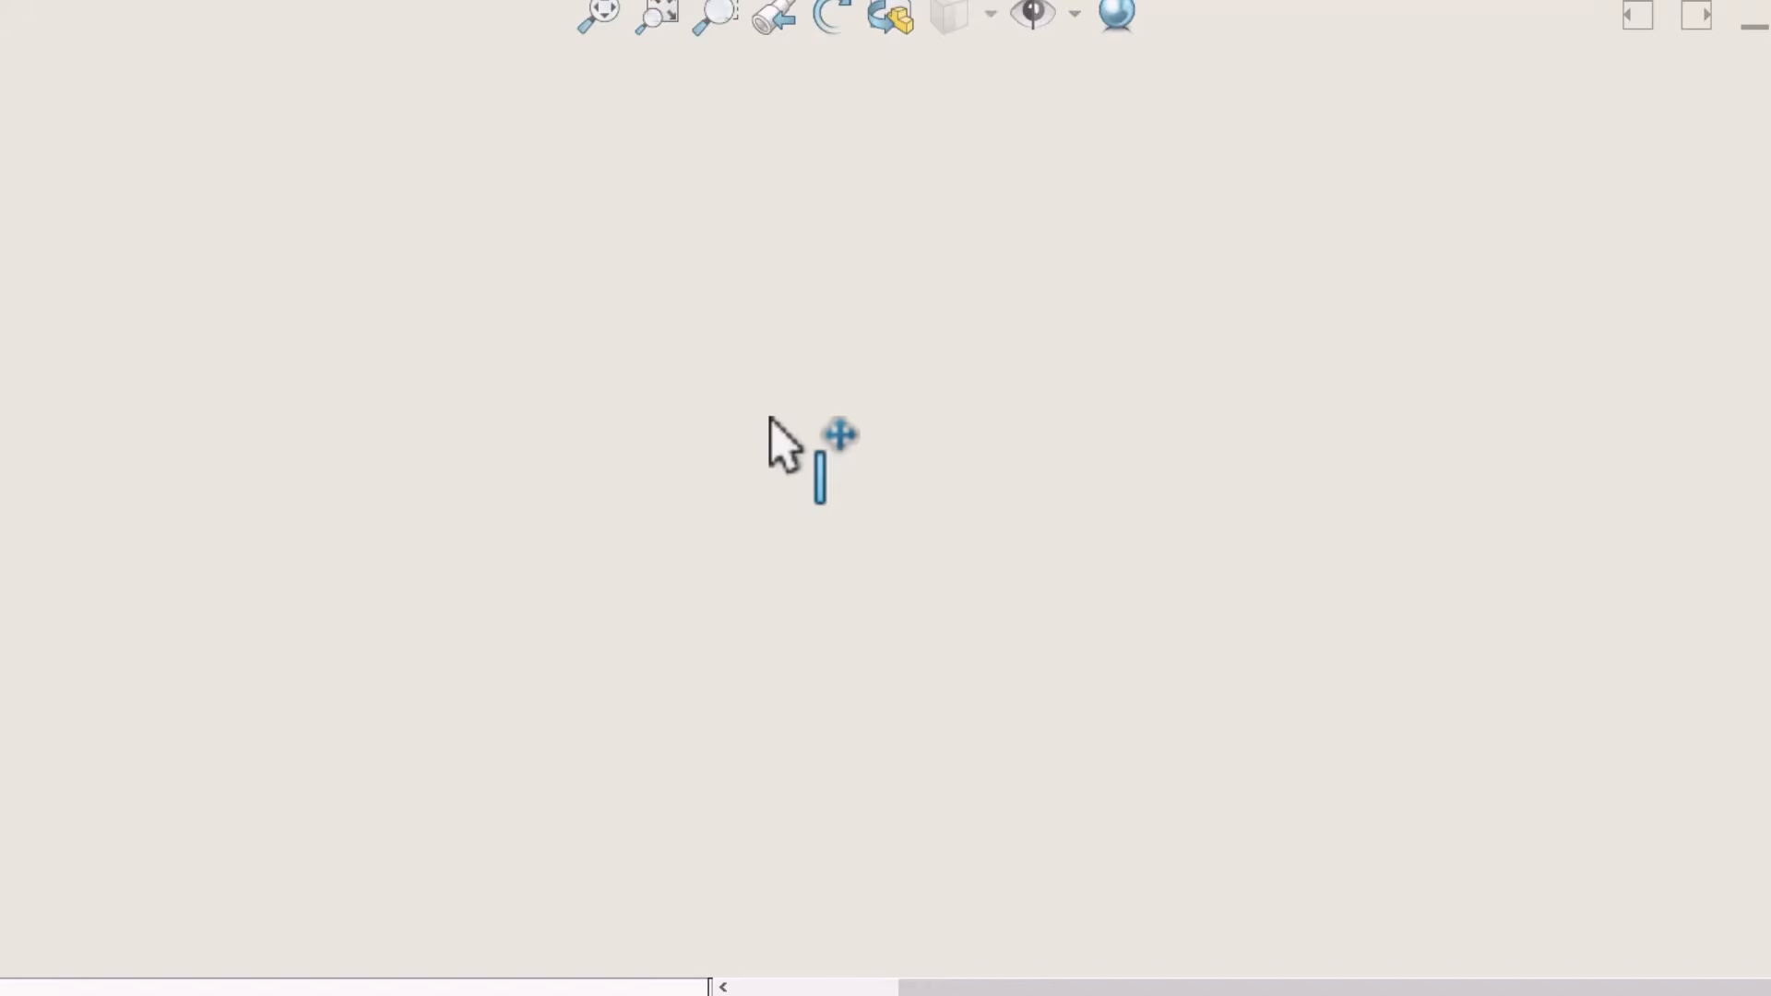
Undo the deletion of the circular flange view and convert that view to a sketch
{"action": "key", "text": "ctrl+z"}
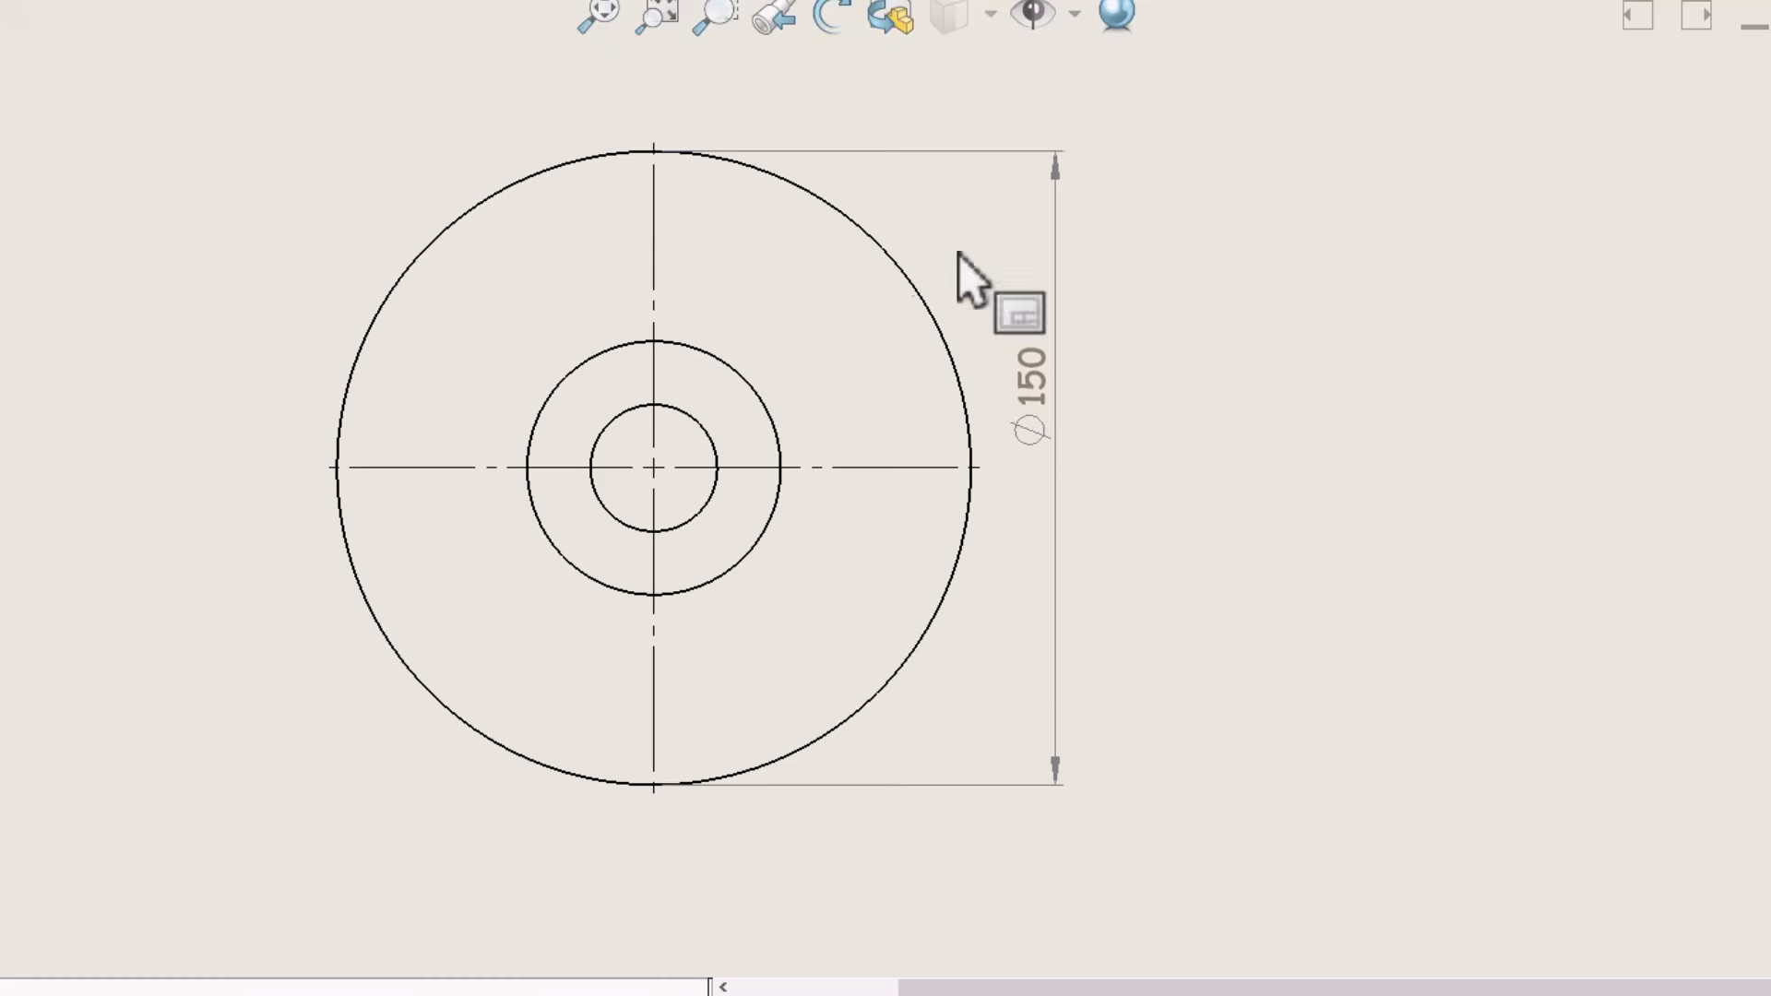
{"action": "right_click", "coordinate": [729, 223]}
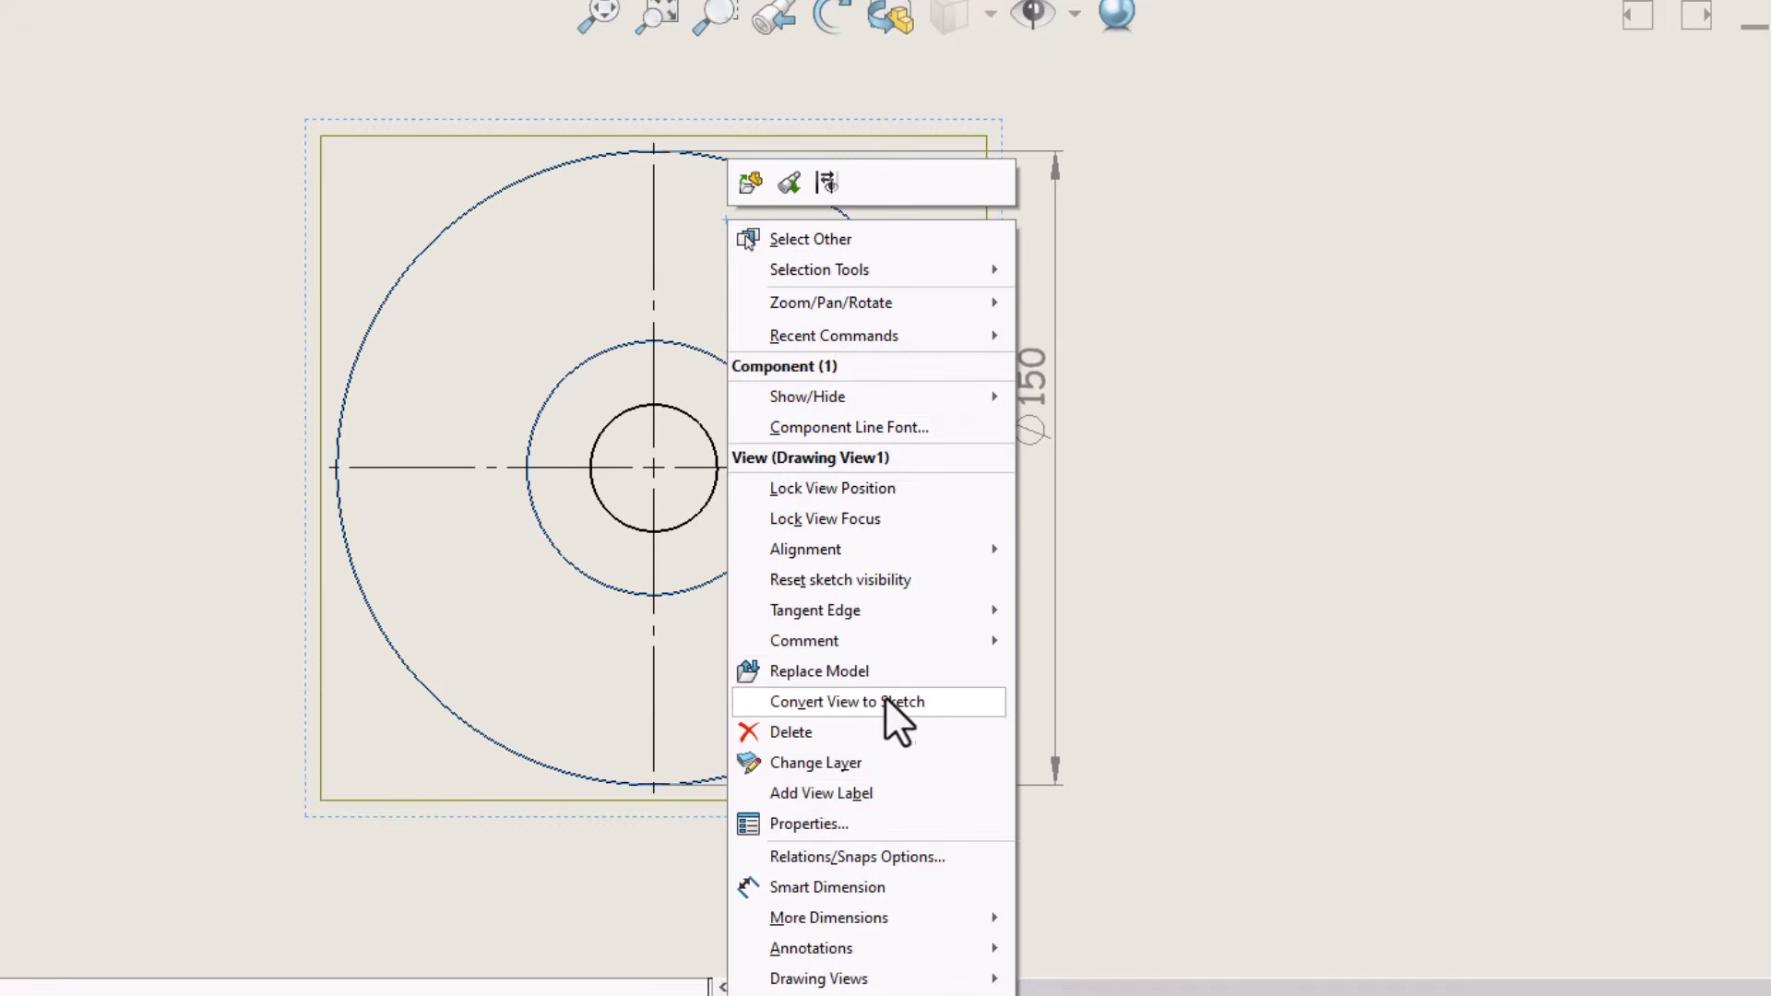
{"action": "left_click", "coordinate": [915, 701]}
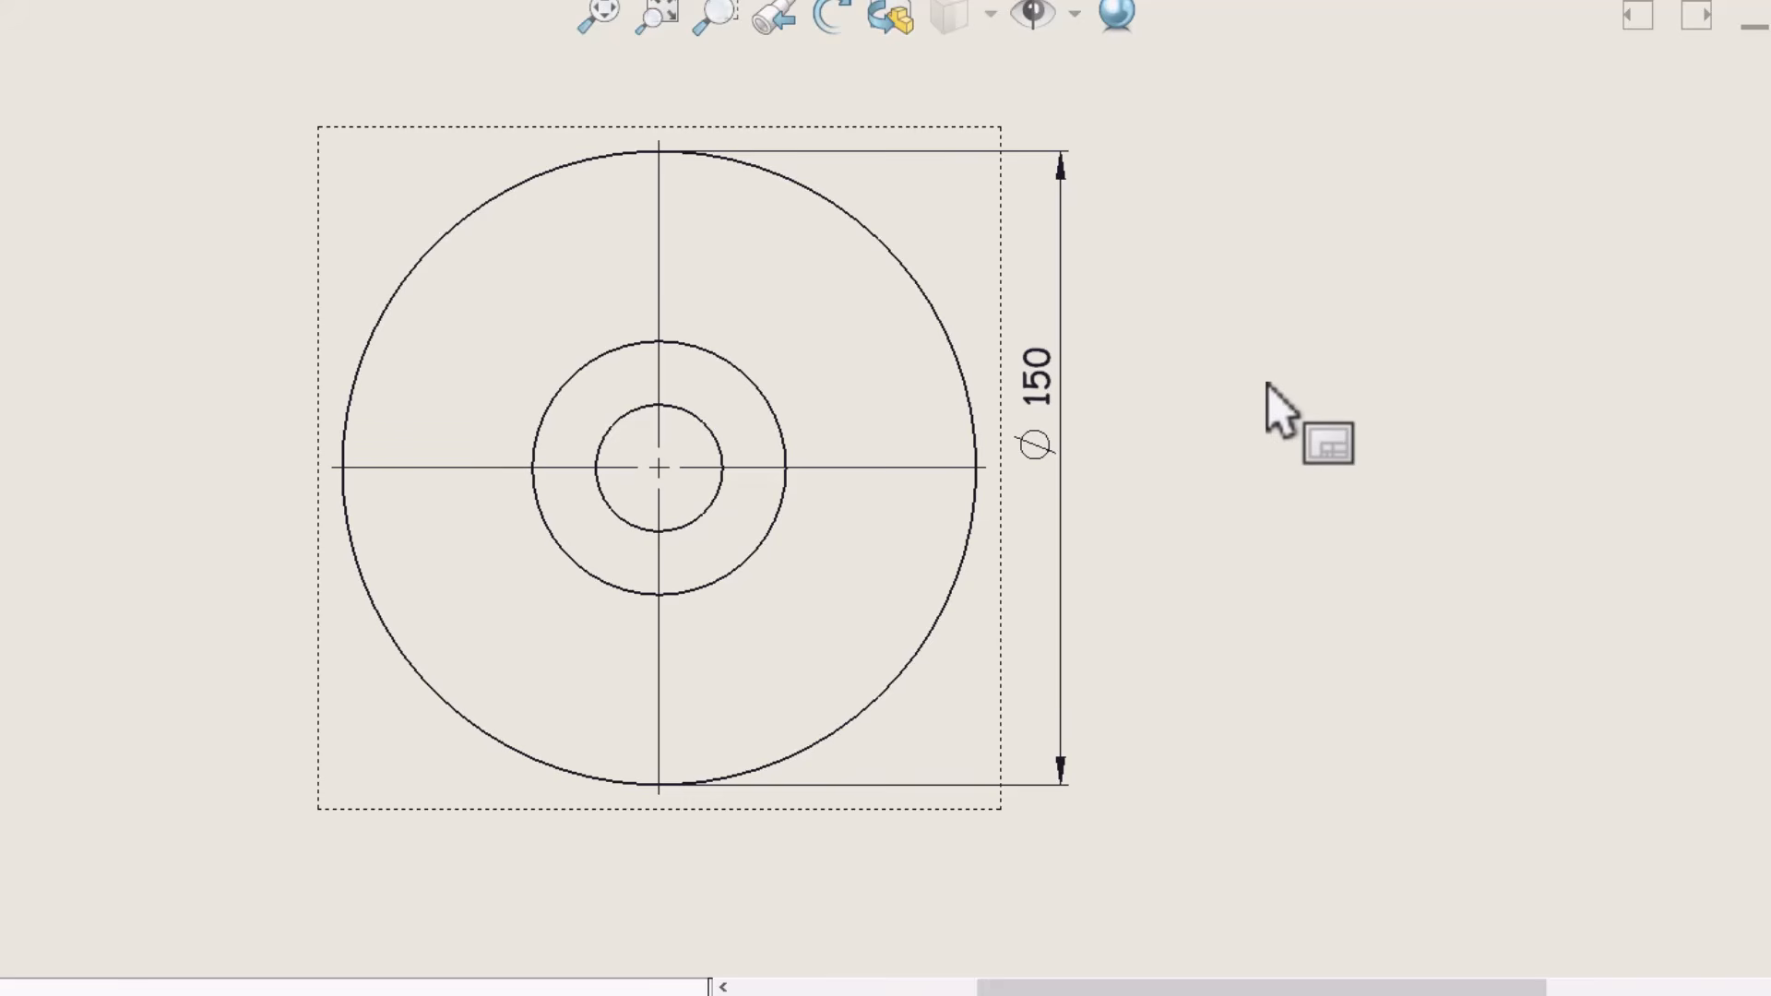
Try to delete the middle circle of the converted flange view
{"action": "left_click", "coordinate": [765, 402]}
{"action": "key", "text": "Delete"}
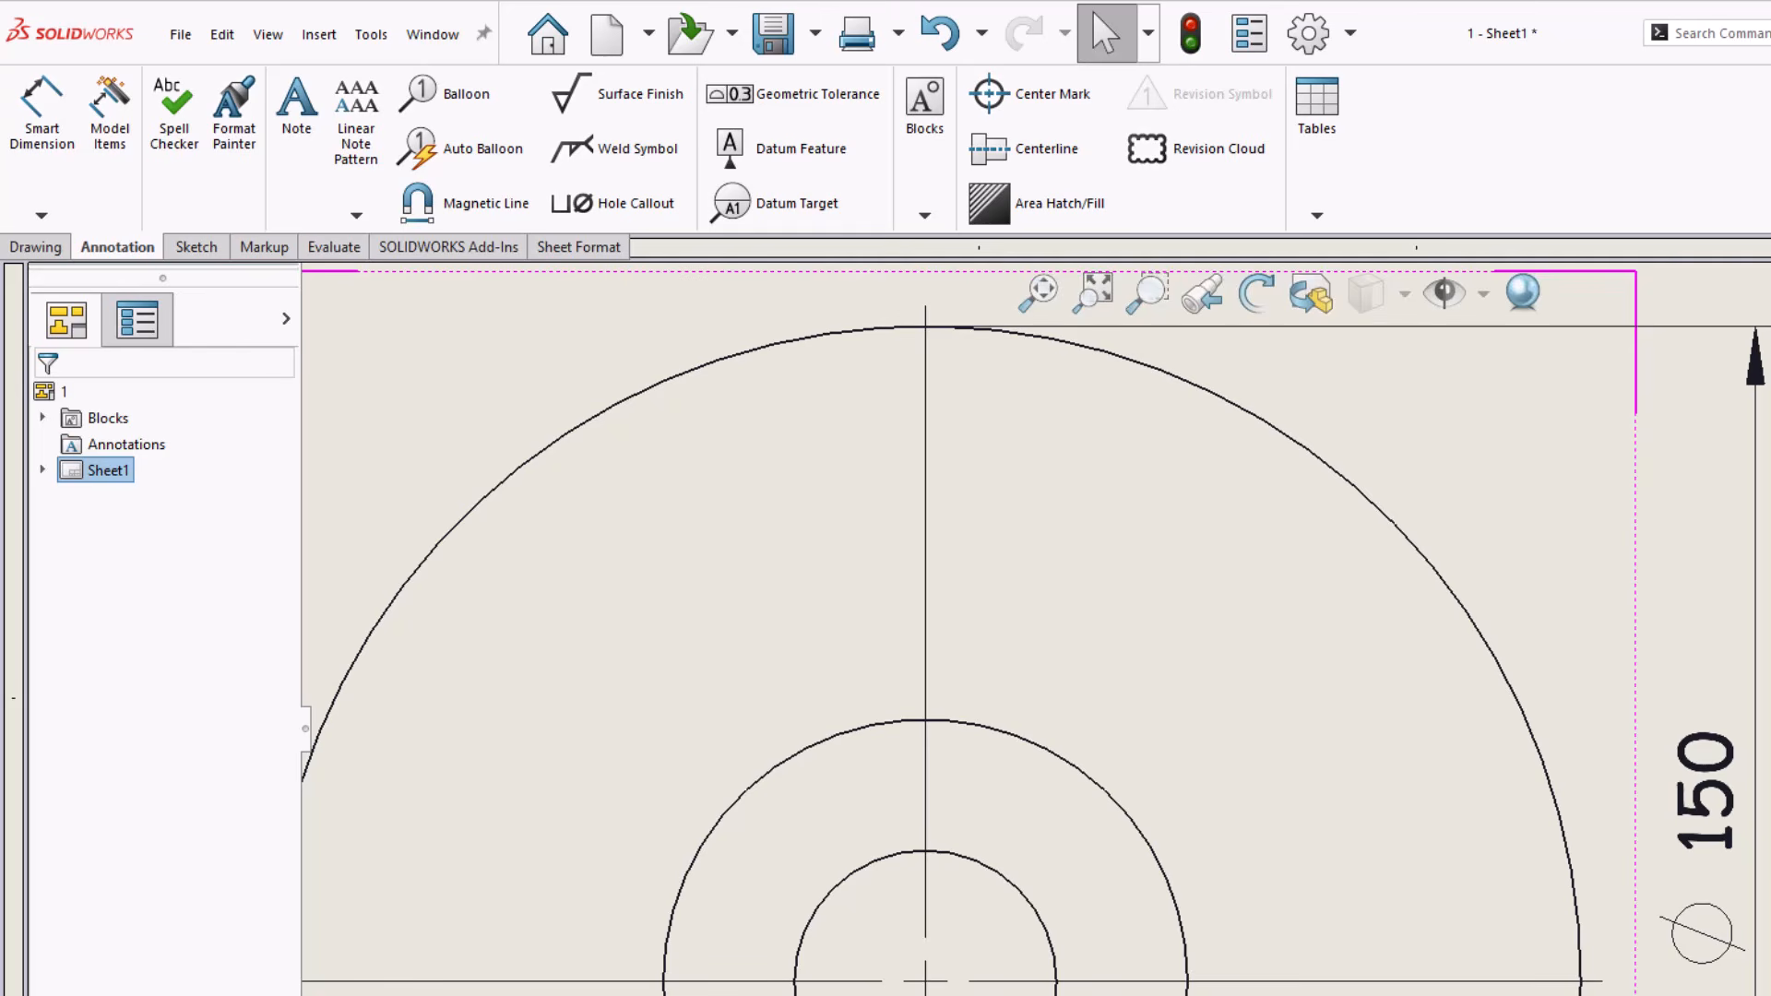
Sketch a corner rectangle between the middle and outer circles, in the upper-right quarter of the flange view
{"action": "scroll", "coordinate": [1439, 803], "scroll_direction": "up", "scroll_amount": 5}
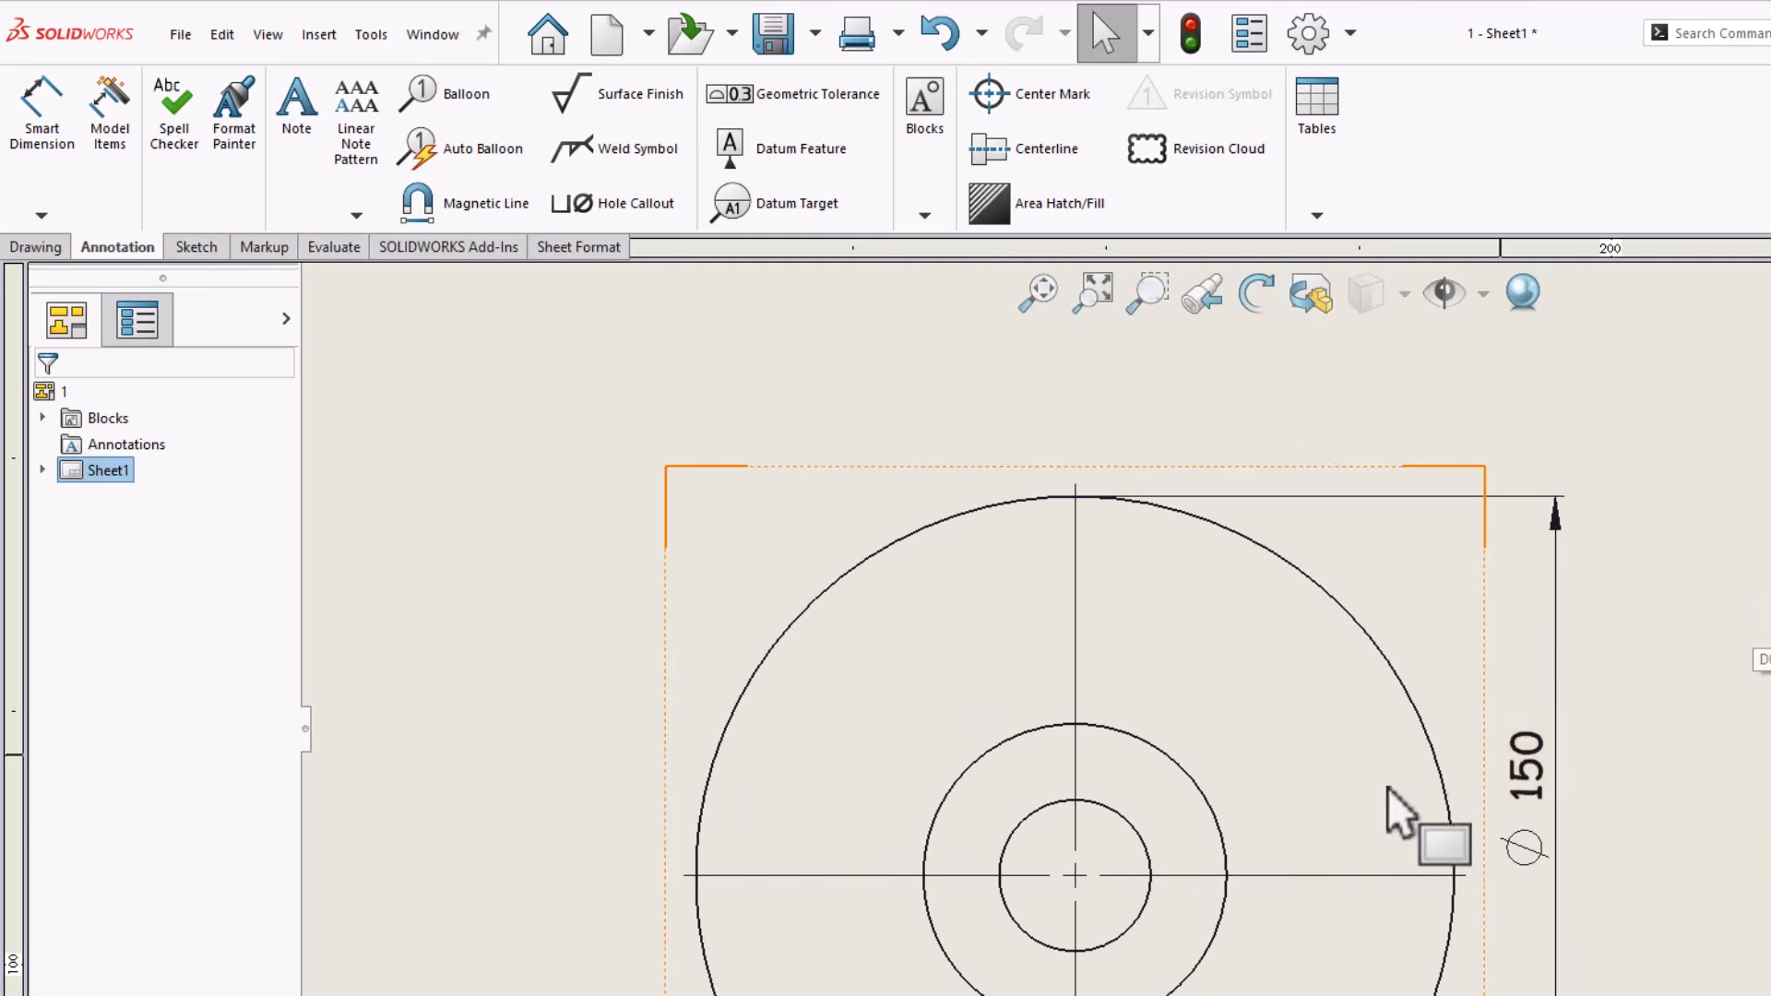
{"action": "scroll", "coordinate": [1285, 811], "scroll_direction": "down", "scroll_amount": 3}
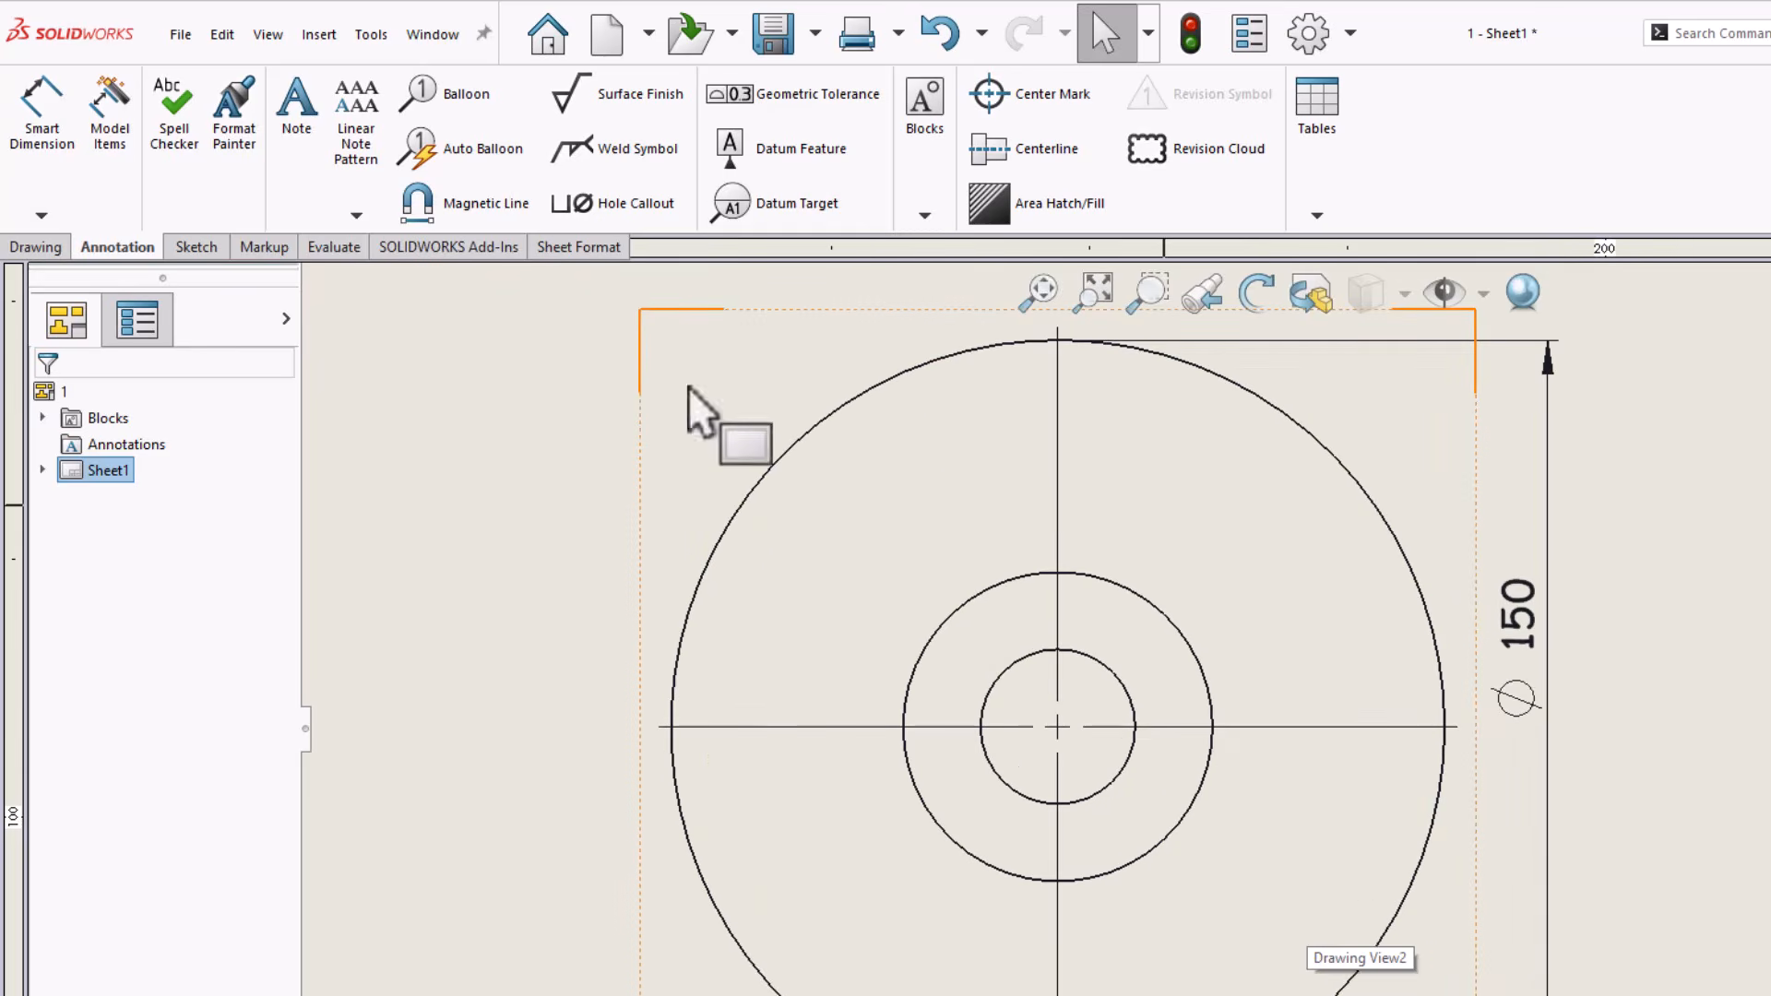
{"action": "left_click", "coordinate": [197, 246]}
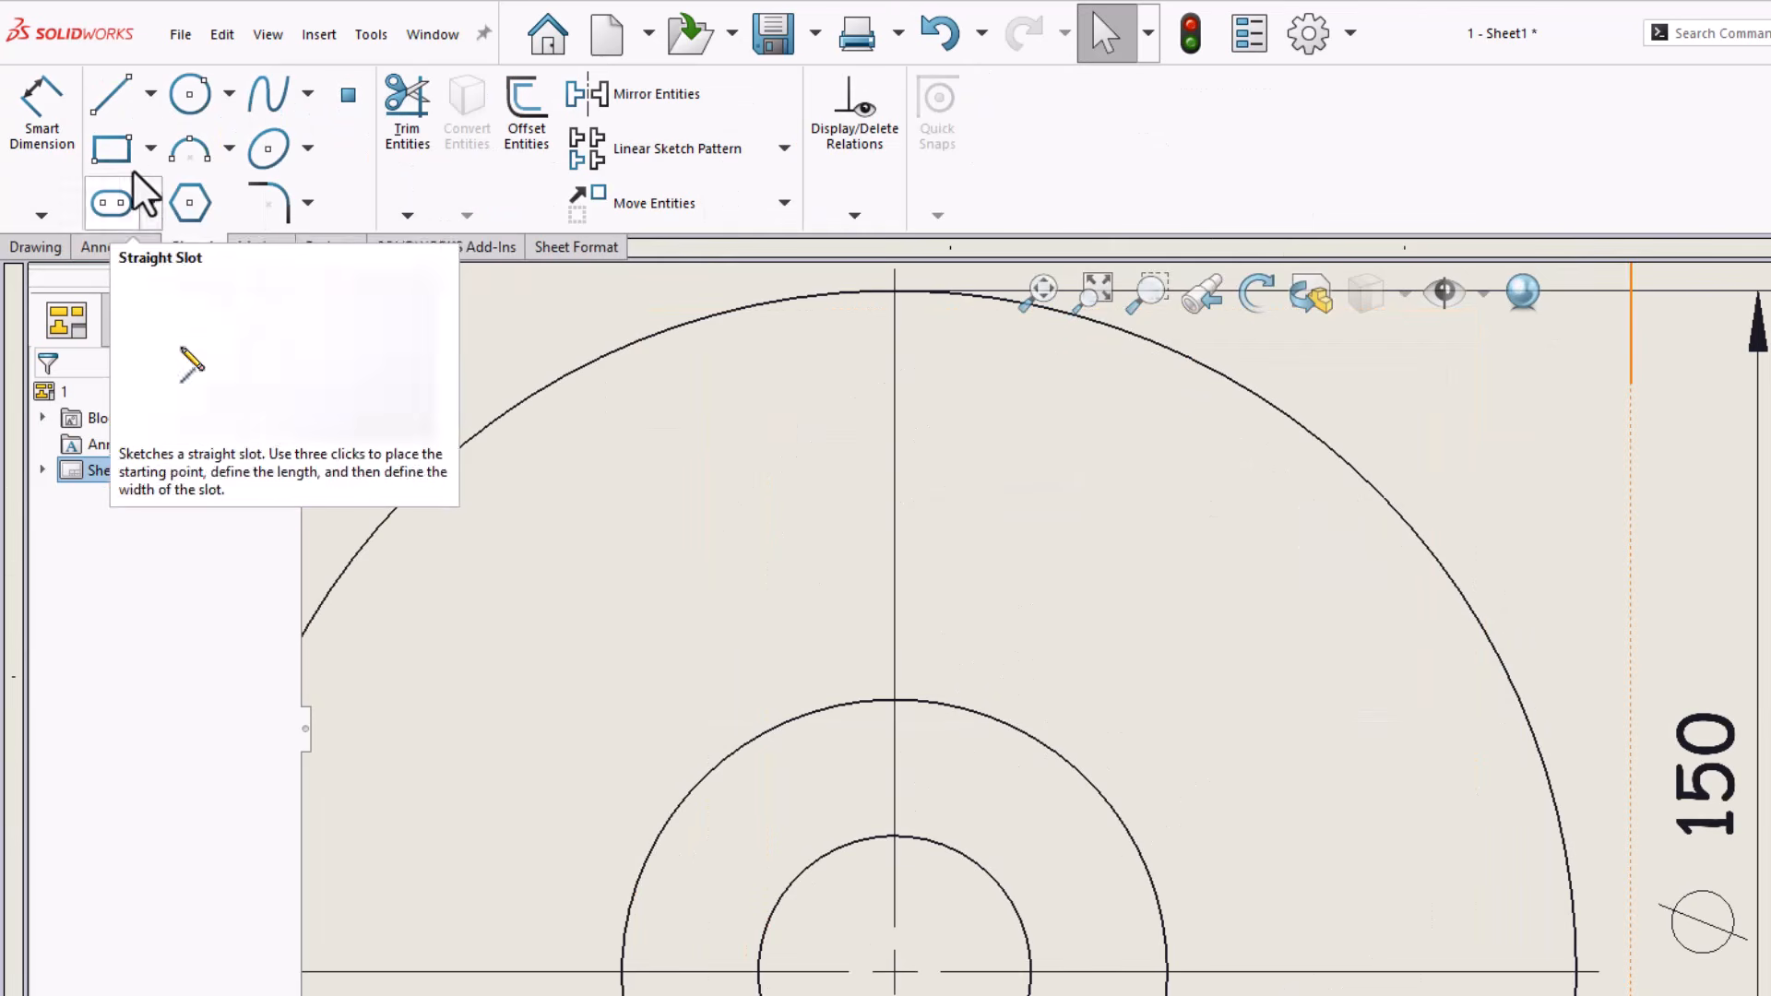
{"action": "left_click", "coordinate": [112, 151]}
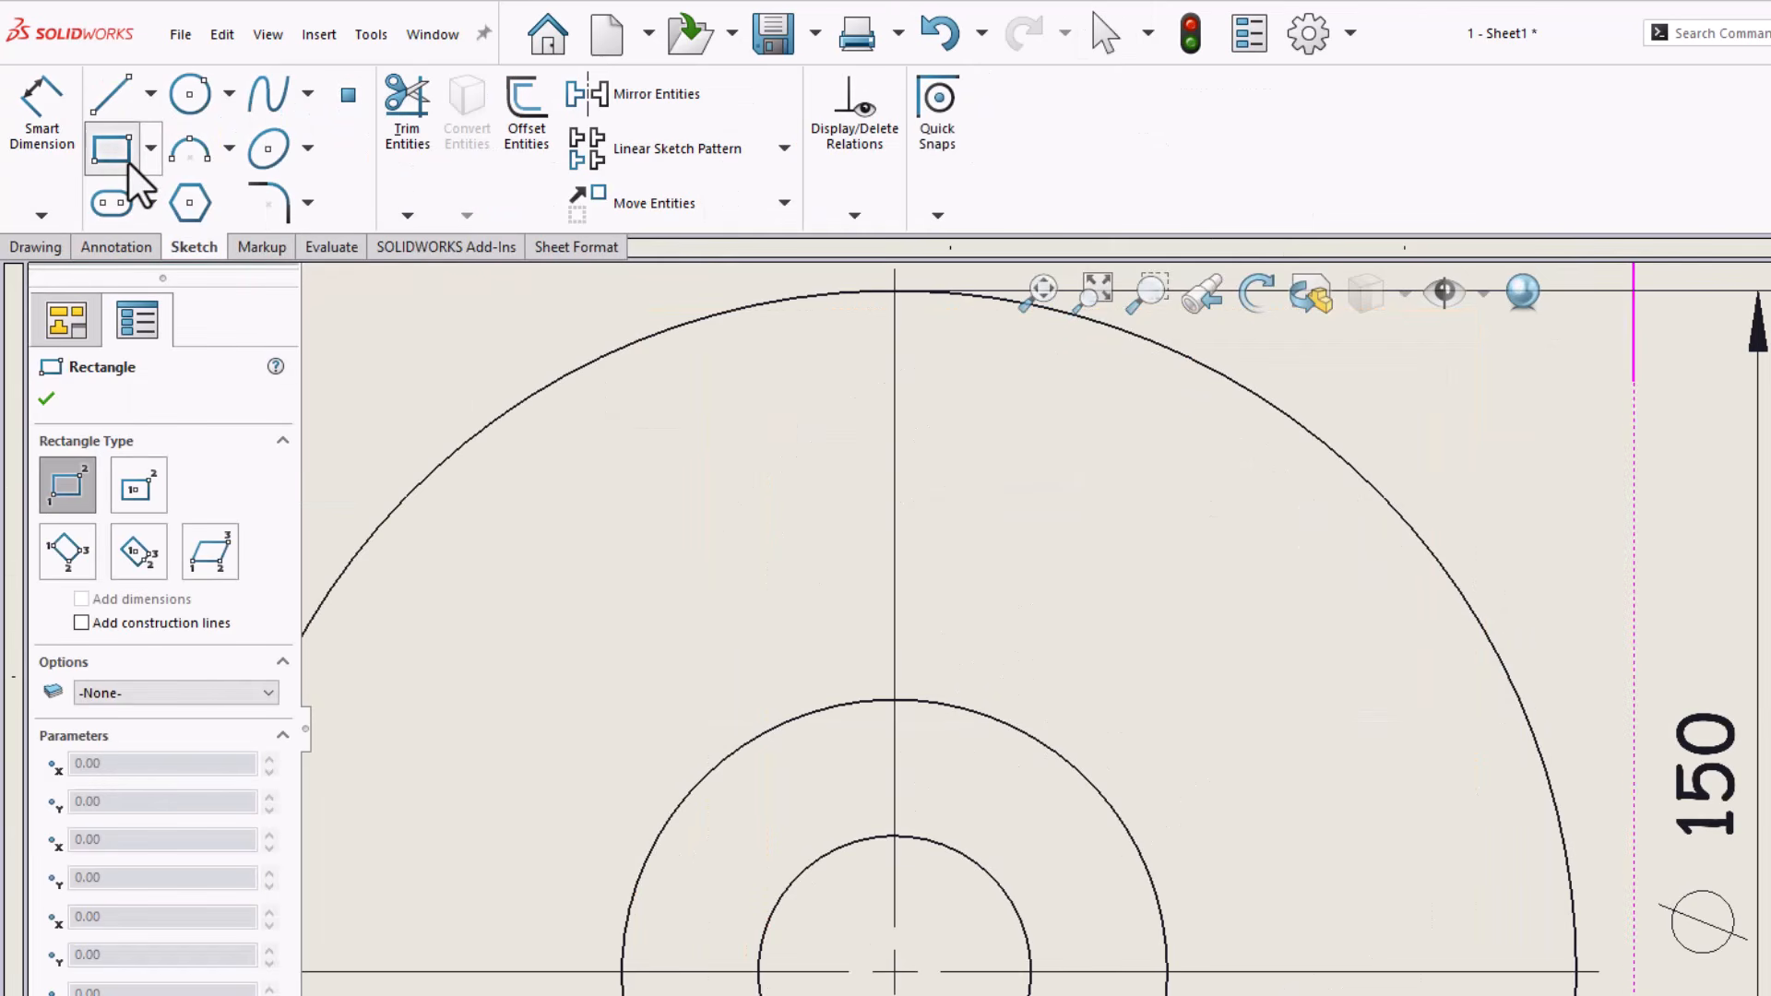
{"action": "left_click", "coordinate": [1313, 540]}
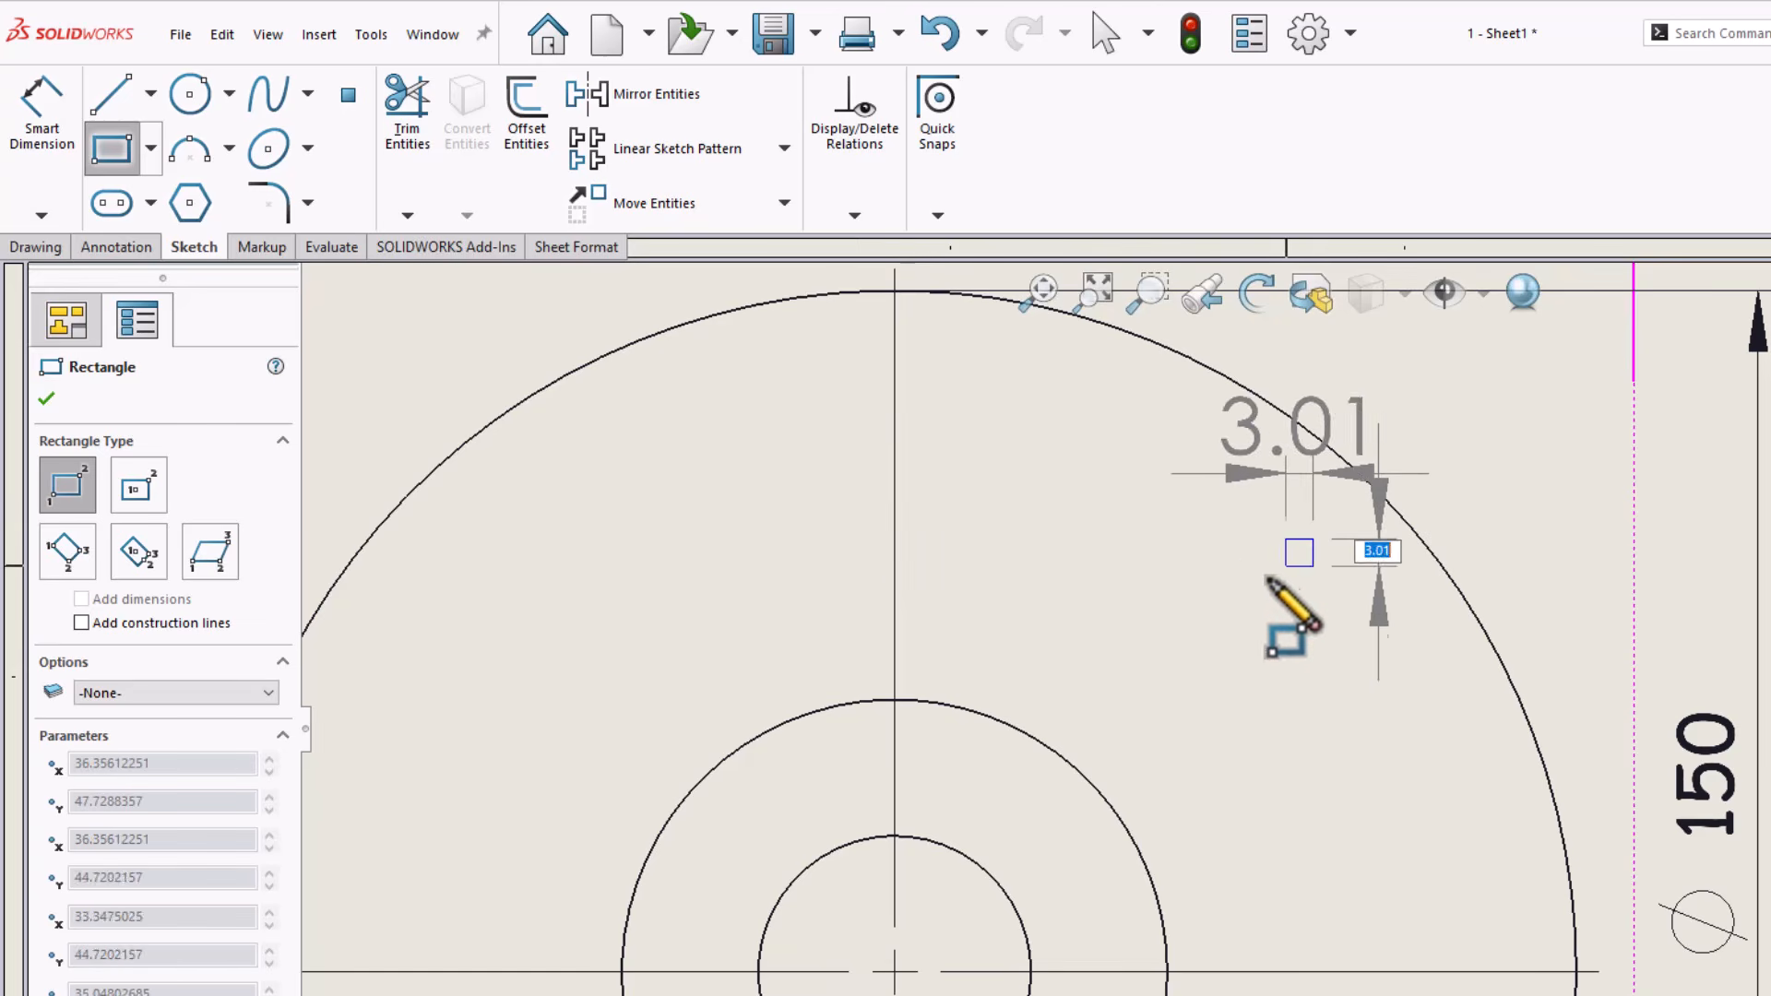
{"action": "left_click", "coordinate": [1075, 681]}
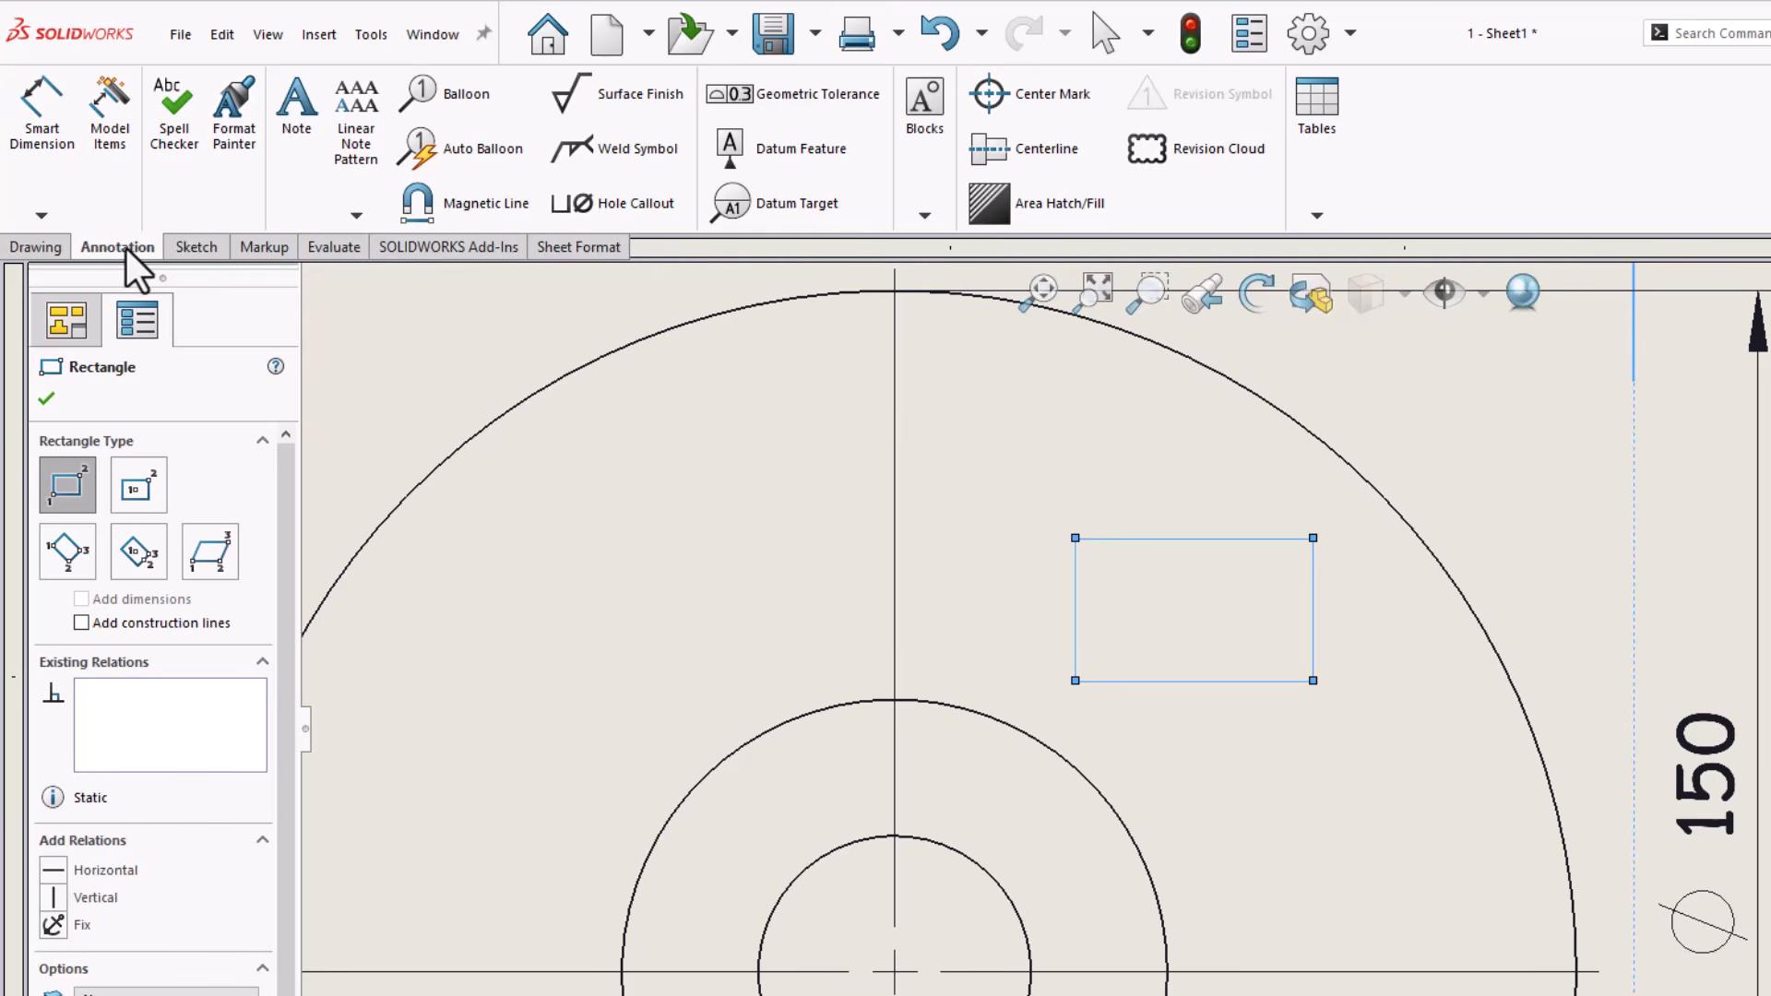
{"action": "left_click", "coordinate": [1067, 220]}
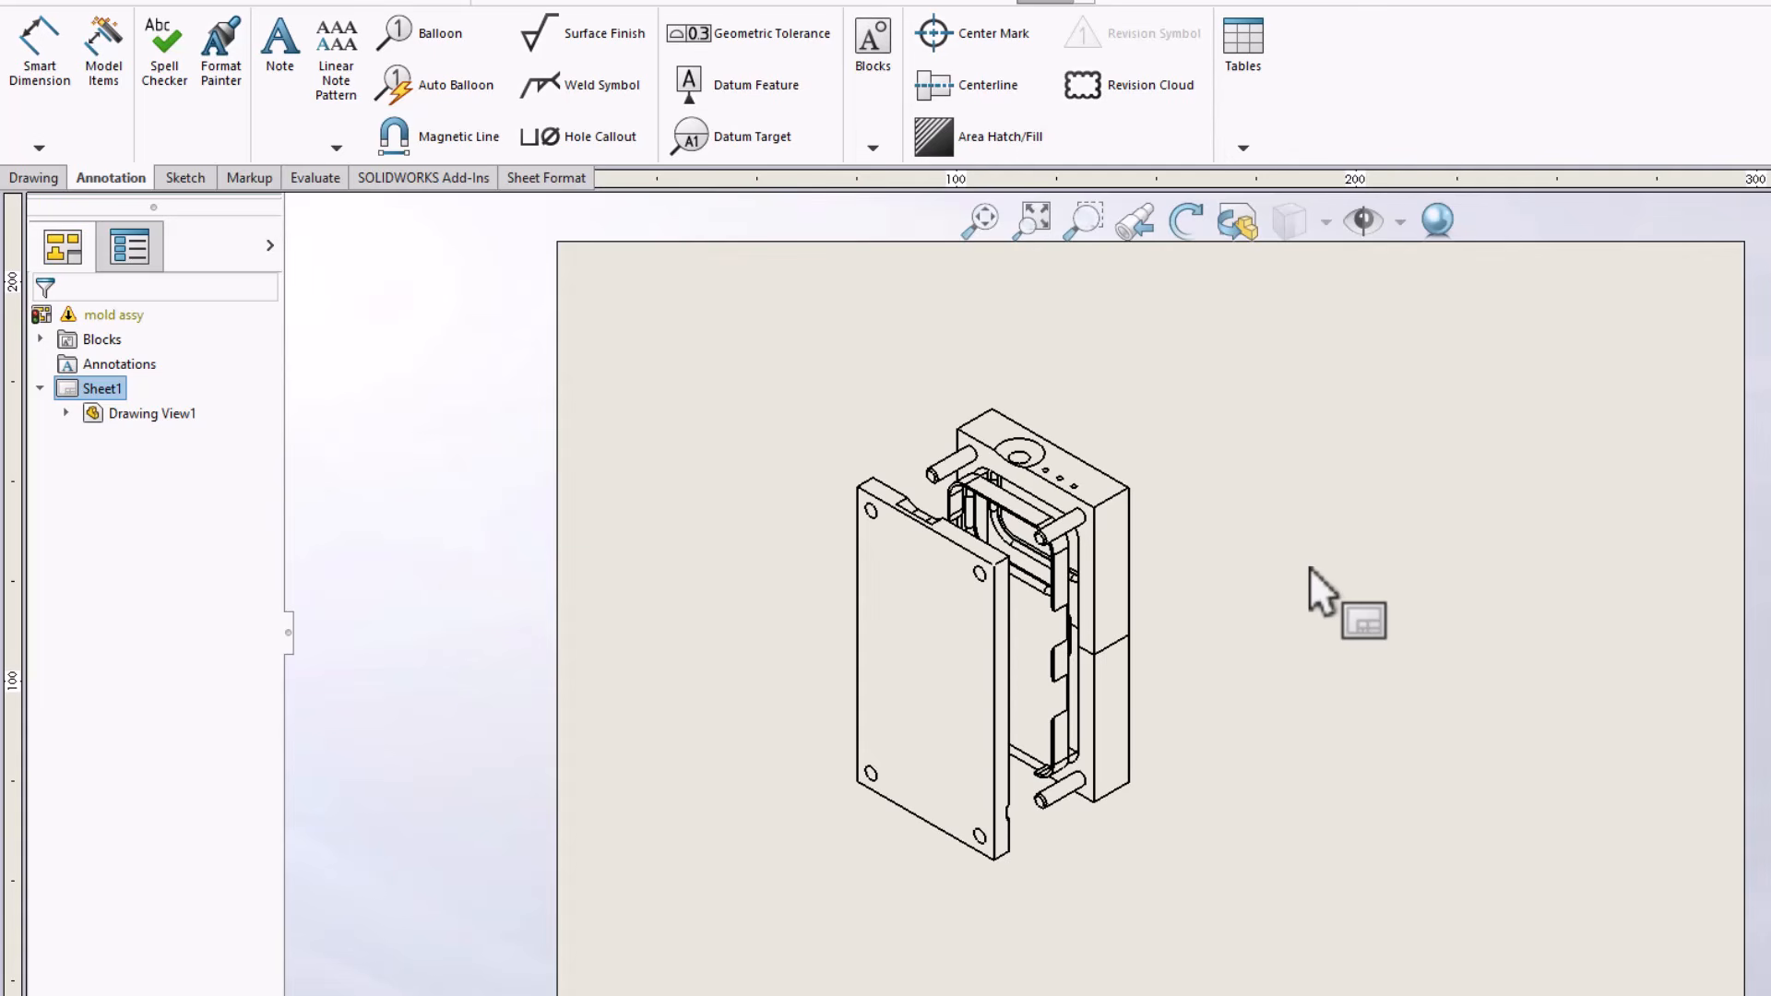
Attach four balloons to the mold assembly's rear block, guide pin, inner insert and front plate, placing them beside the view
{"action": "scroll", "coordinate": [1309, 572], "scroll_direction": "down", "scroll_amount": 2}
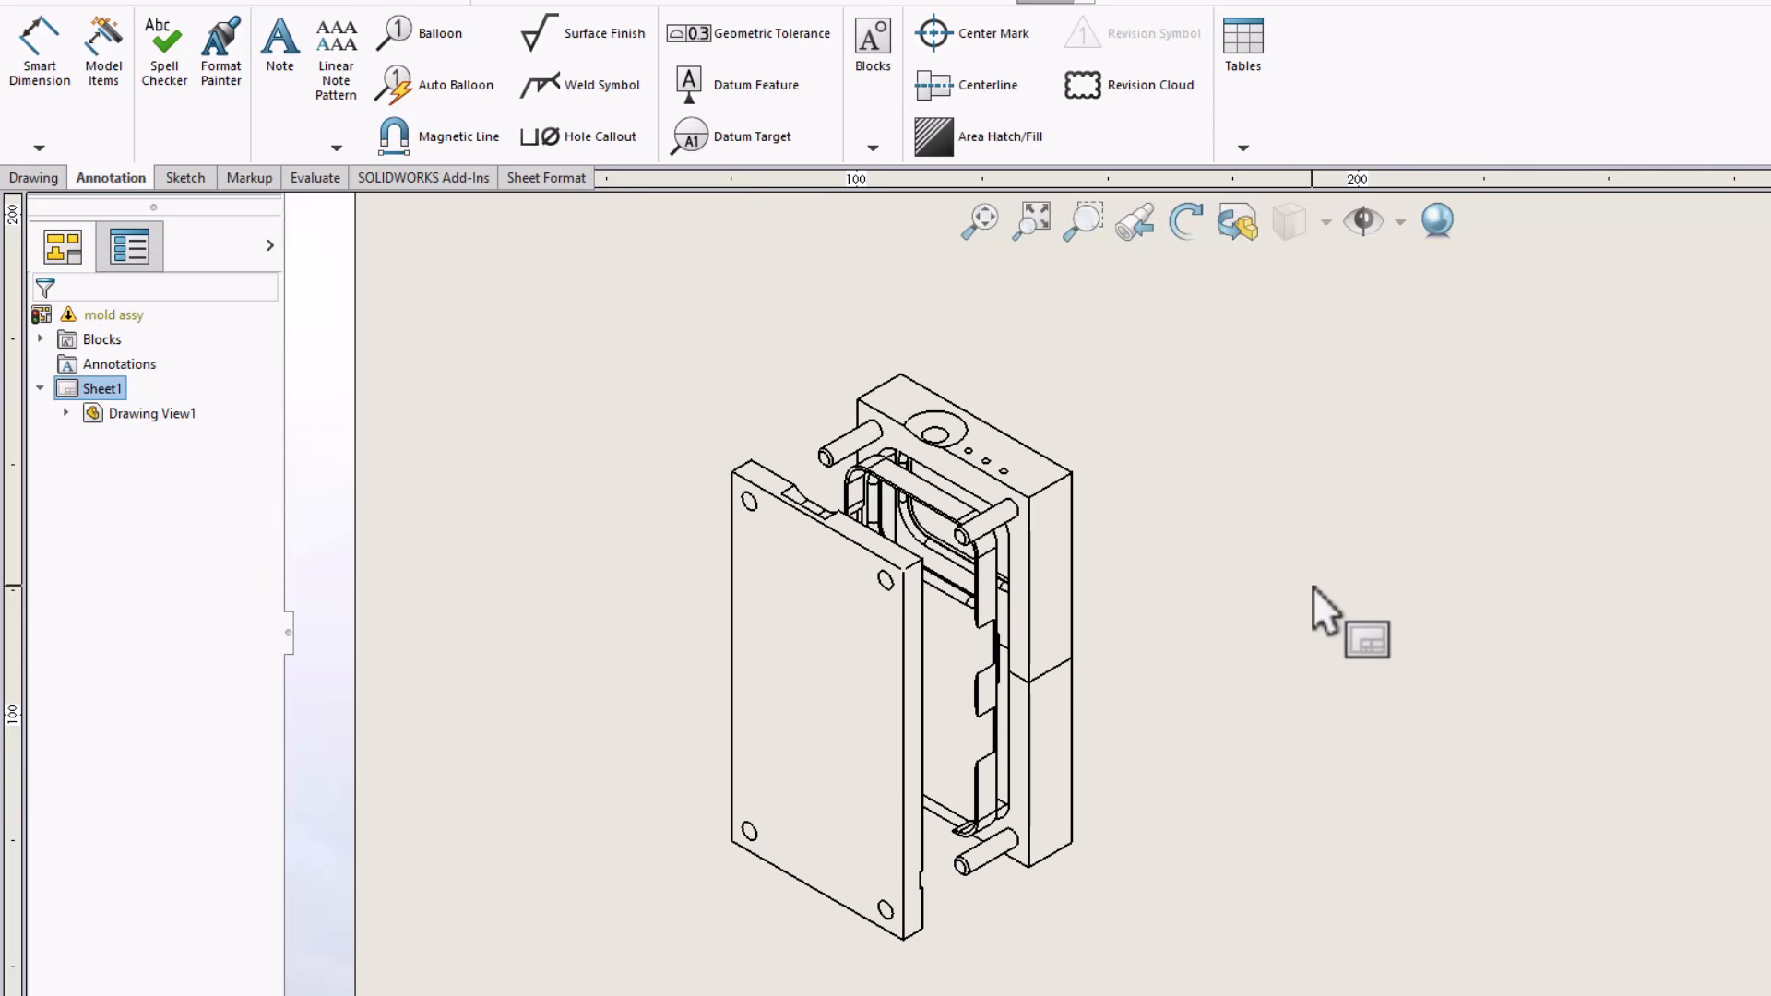
{"action": "left_click", "coordinate": [431, 36]}
{"action": "left_click", "coordinate": [1001, 440]}
{"action": "left_click", "coordinate": [1197, 379]}
{"action": "left_click", "coordinate": [990, 519]}
{"action": "left_click", "coordinate": [1214, 495]}
{"action": "left_click", "coordinate": [988, 685]}
{"action": "left_click", "coordinate": [1220, 622]}
{"action": "left_click", "coordinate": [914, 723]}
{"action": "left_click", "coordinate": [1227, 734]}
{"action": "right_click", "coordinate": [1227, 708]}
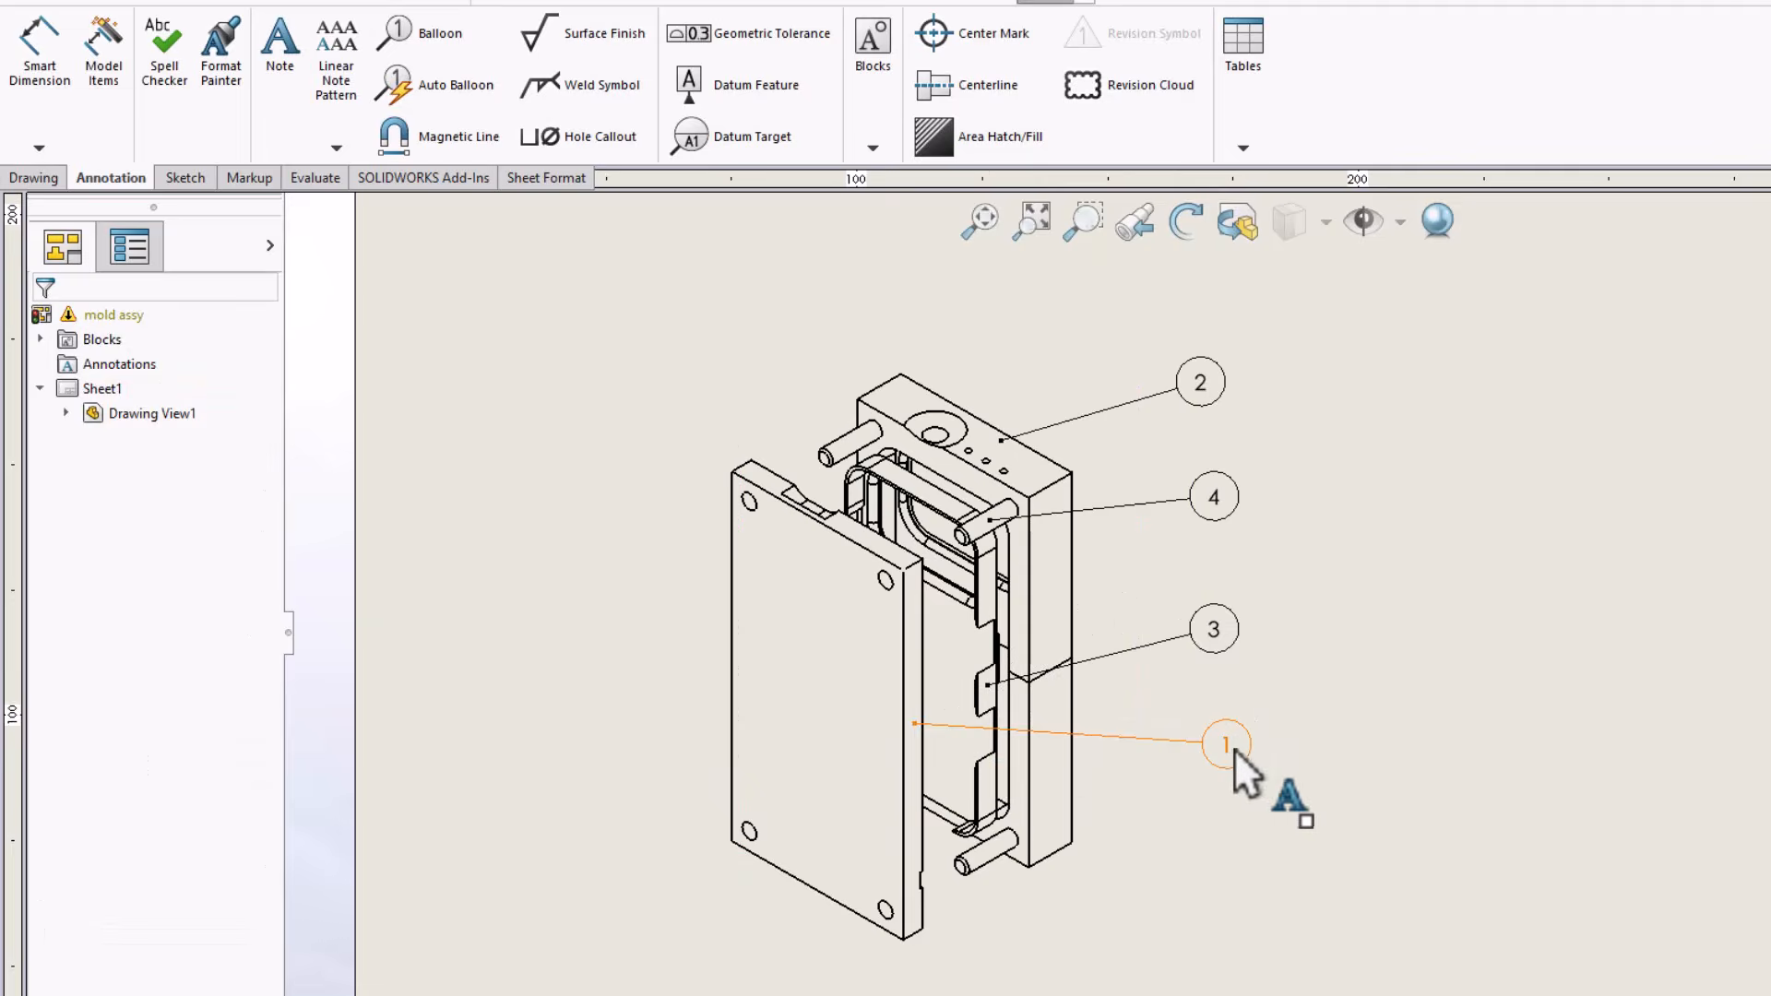
Move the balloons for items 4 and 2 lower, roughly in a column with the balloons for items 3 and 1
{"action": "left_click_drag", "start_coordinate": [1210, 490], "coordinate": [1218, 544]}
{"action": "left_click_drag", "start_coordinate": [1199, 374], "coordinate": [1220, 441]}
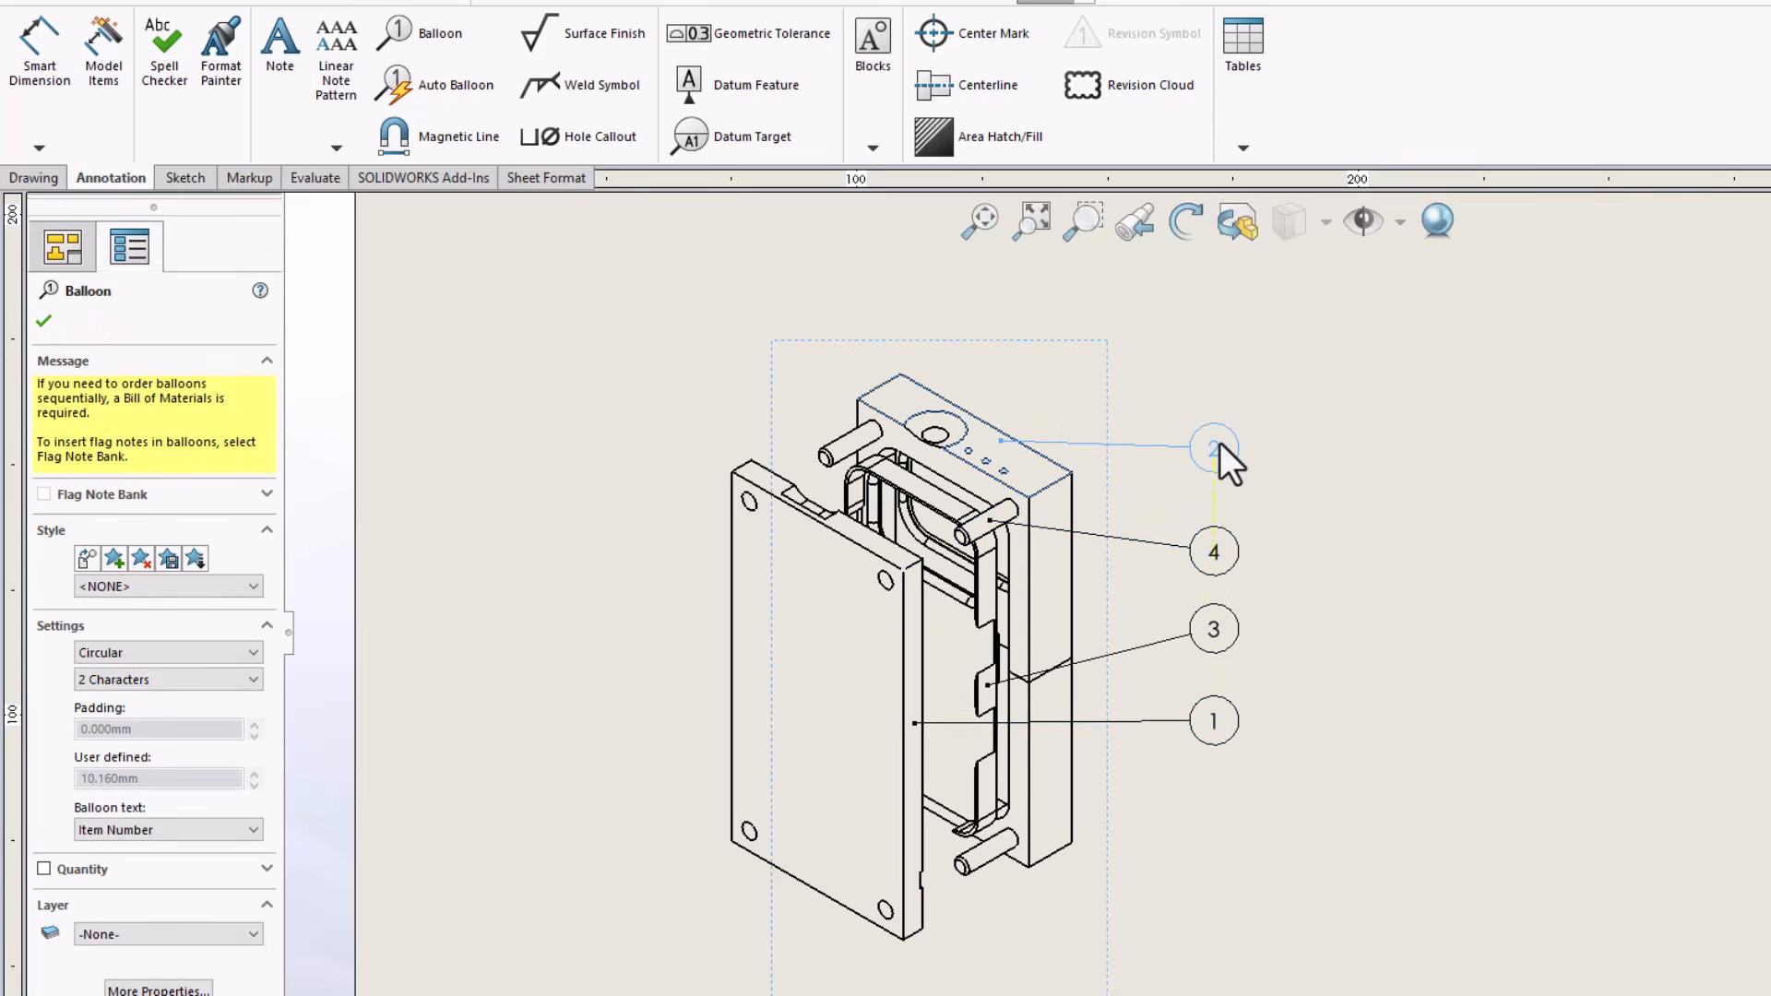
{"action": "left_click", "coordinate": [1333, 526]}
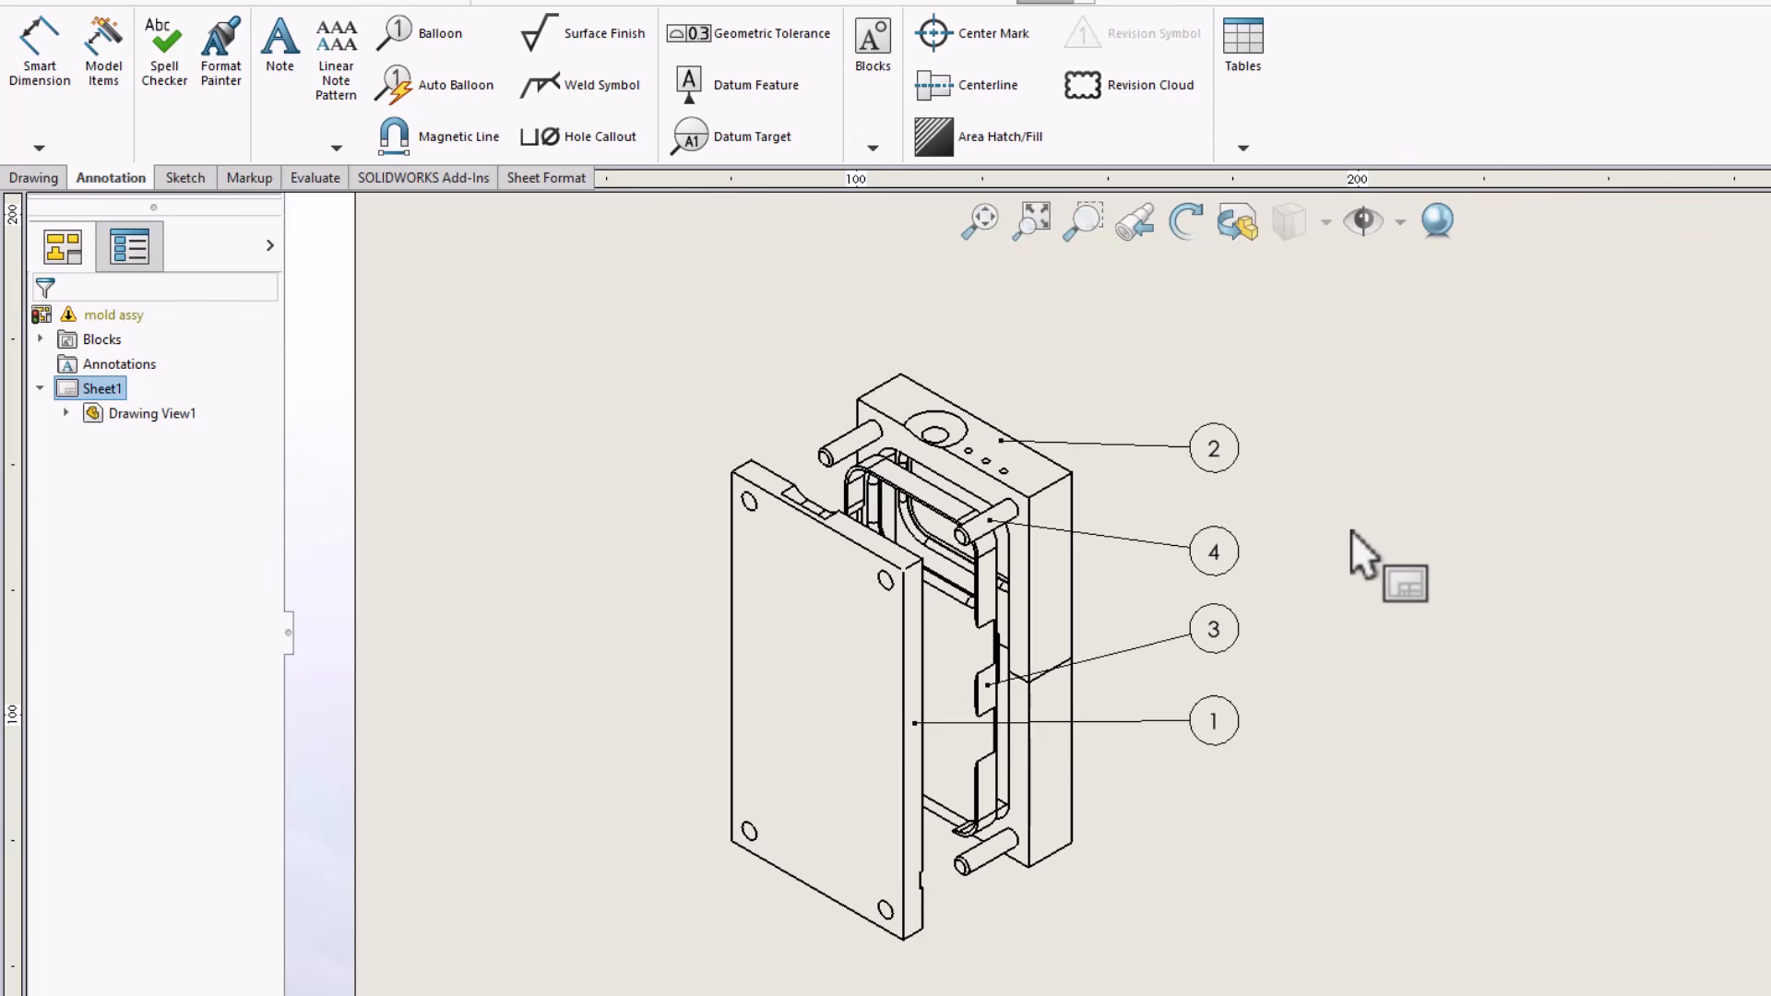
Insert a near-vertical magnetic line with Equal spacing through all four balloons to align them
{"action": "left_click", "coordinate": [430, 145]}
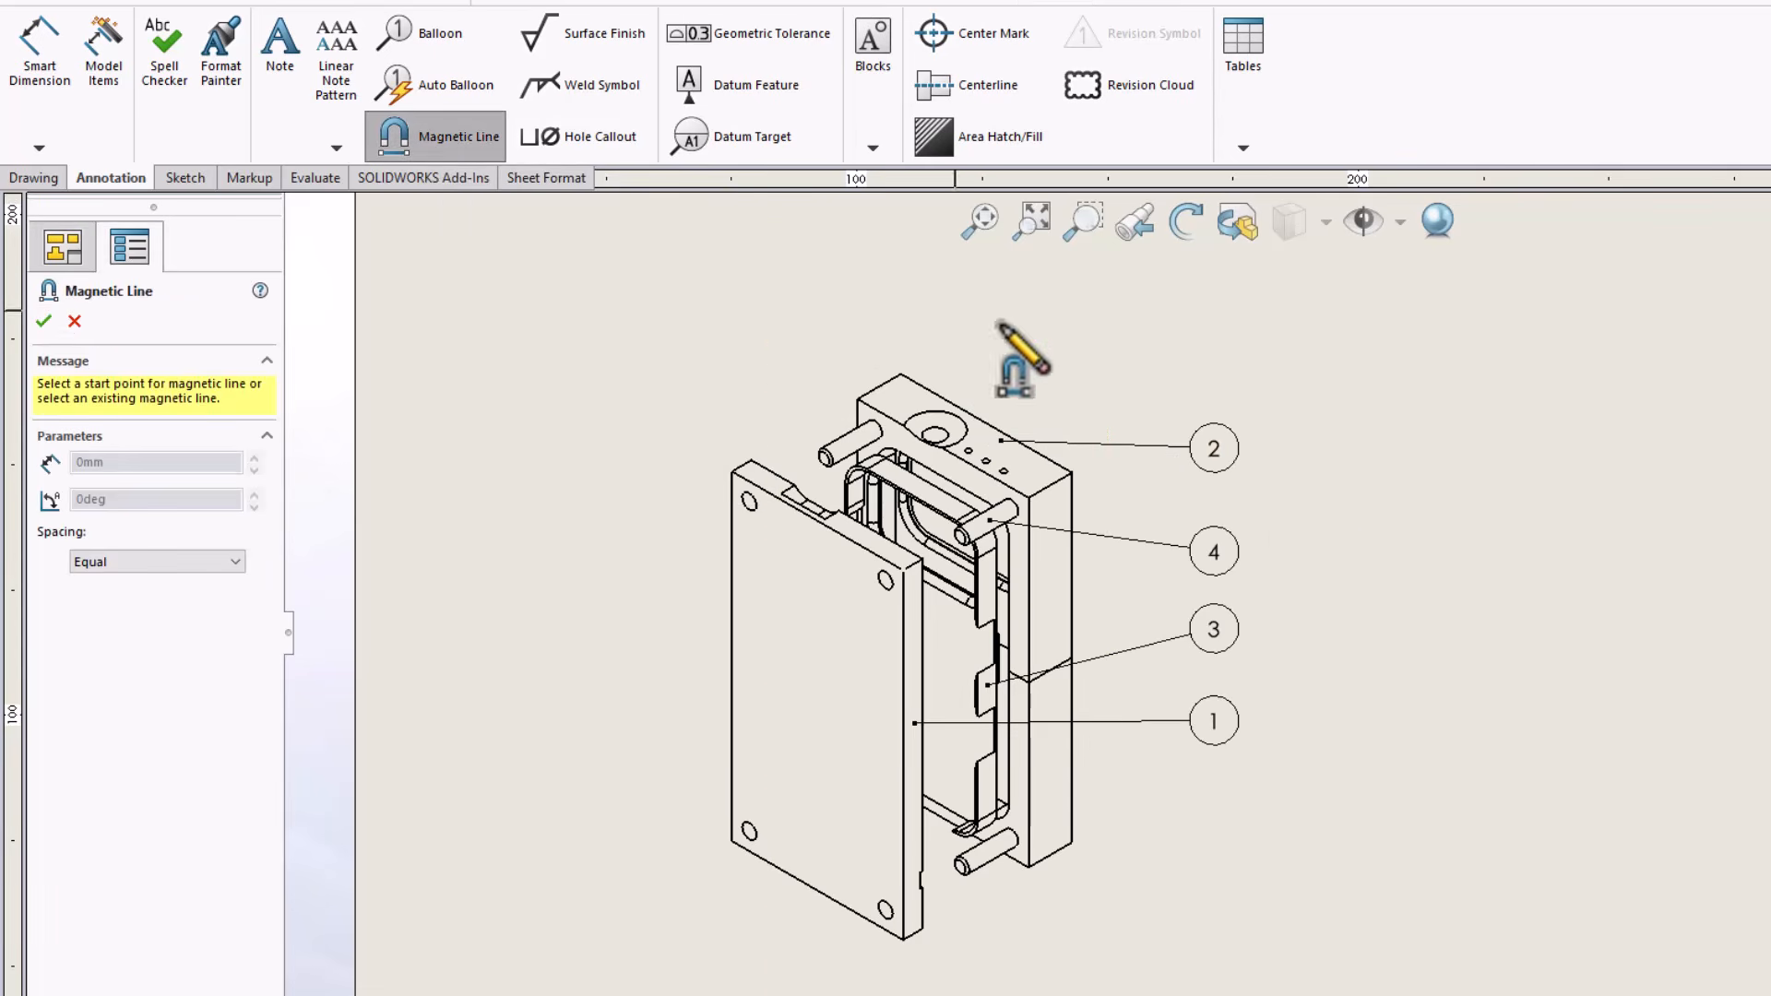
{"action": "left_click", "coordinate": [1219, 378]}
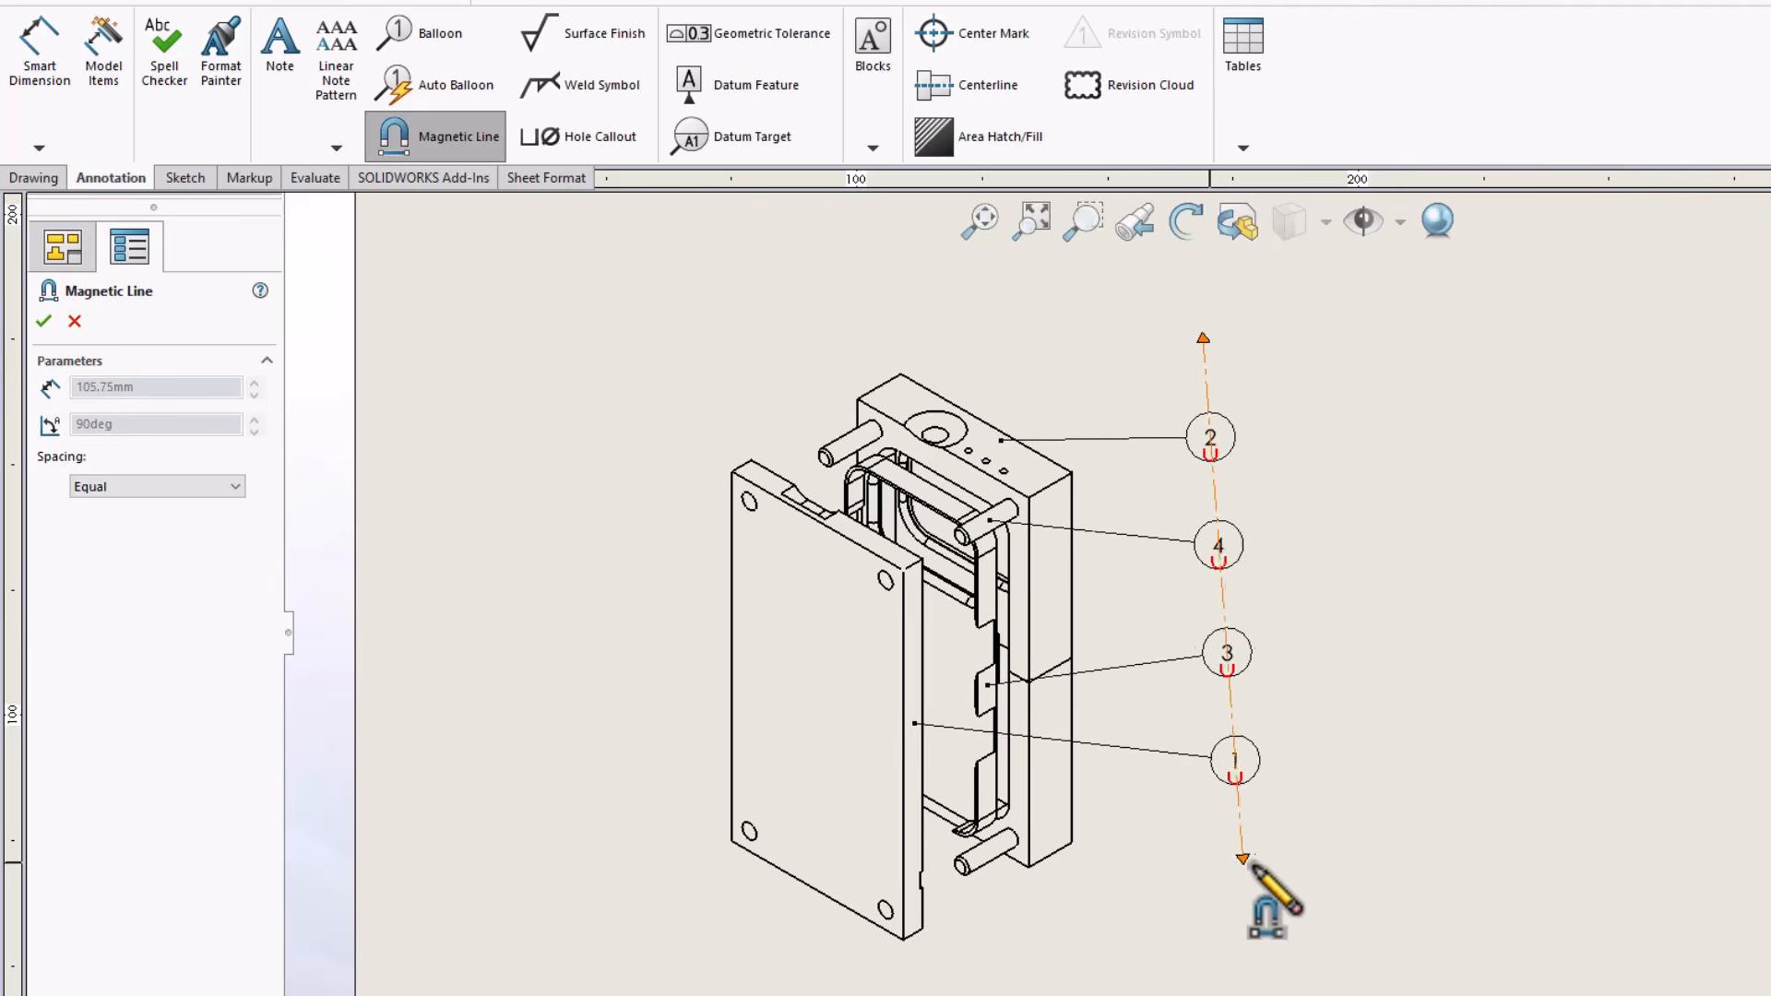
{"action": "left_click", "coordinate": [1194, 878]}
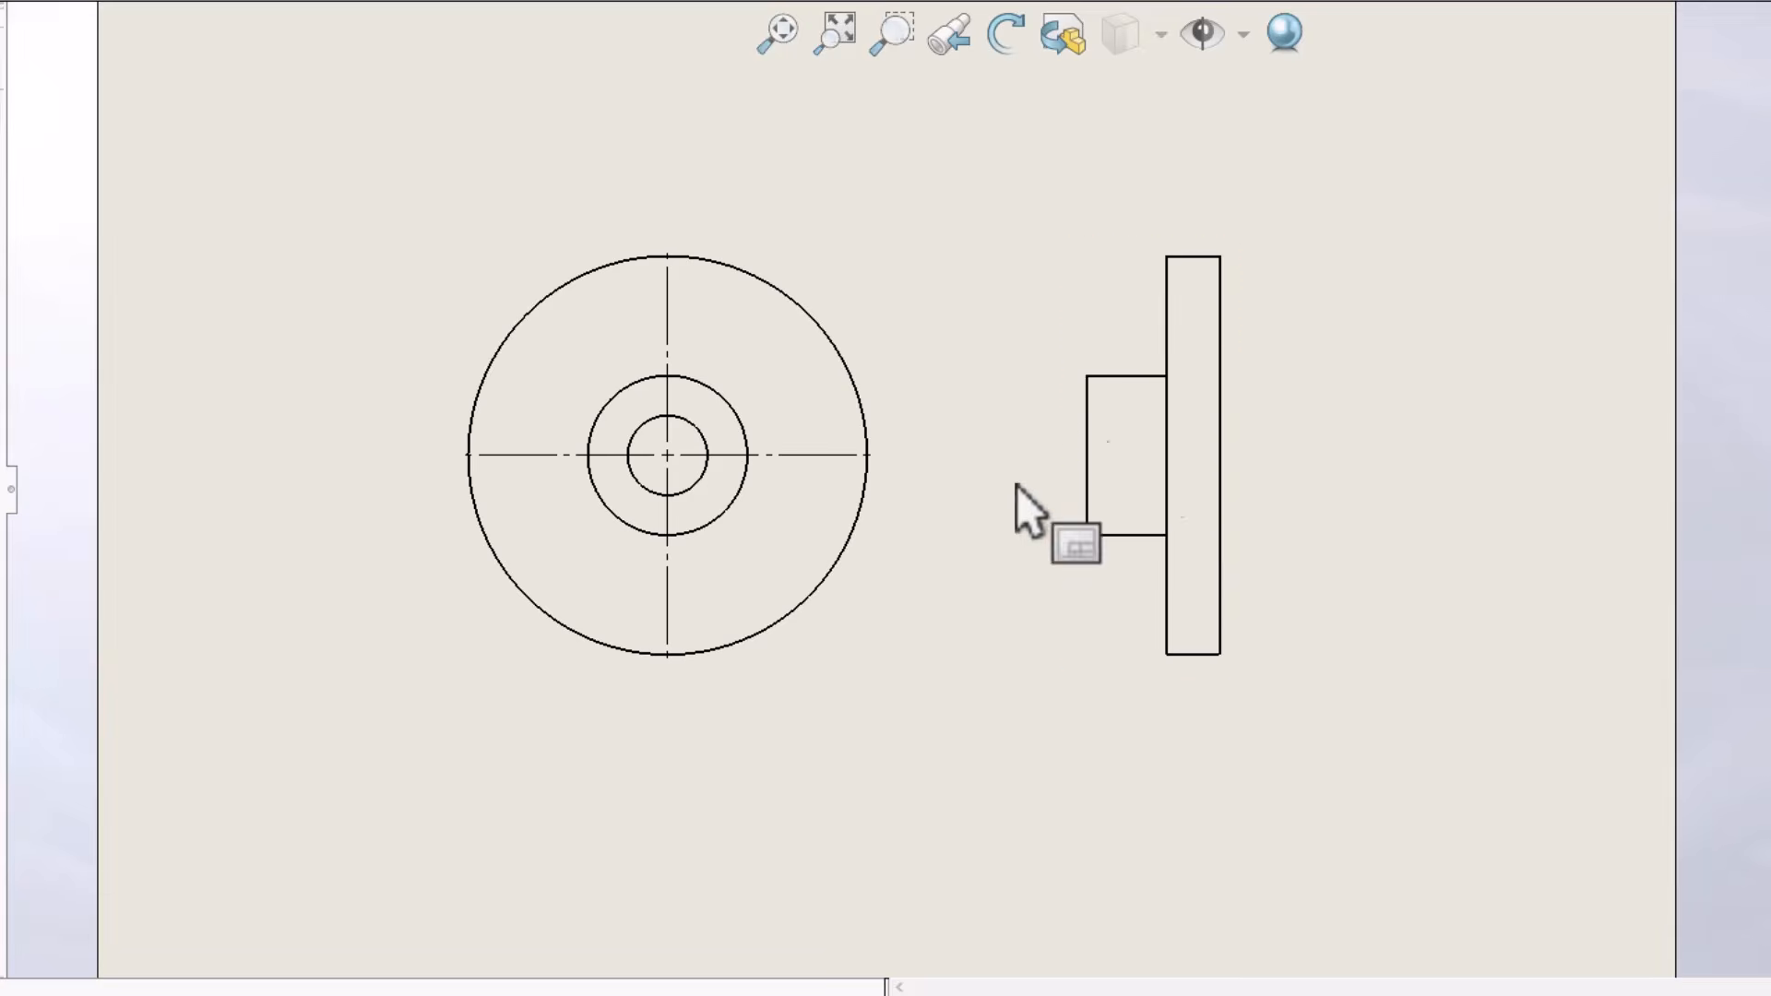
Move the flange's side view back and forth horizontally along its alignment with the circular front view
{"action": "mouse_move", "coordinate": [1243, 367]}
{"action": "left_mouse_down"}
{"action": "mouse_move", "coordinate": [1347, 372]}
{"action": "mouse_move", "coordinate": [1160, 377]}
{"action": "mouse_move", "coordinate": [1271, 386]}
{"action": "left_mouse_up"}
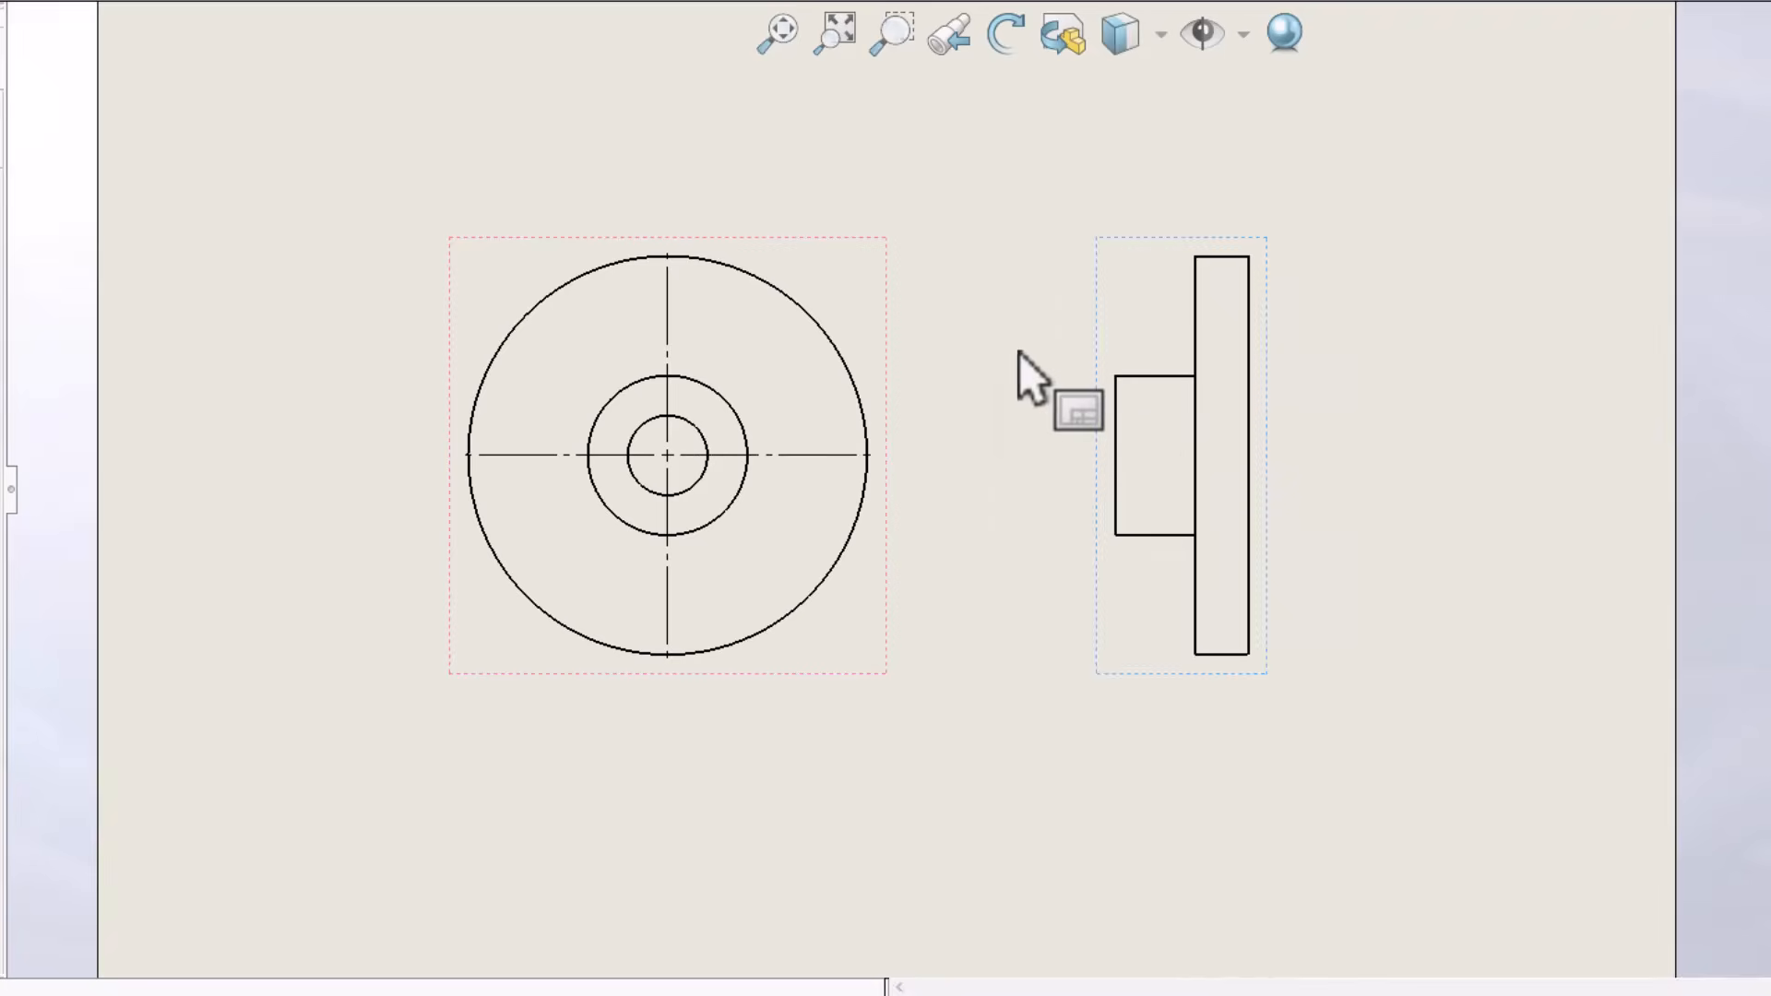
{"action": "scroll", "coordinate": [1024, 468], "scroll_direction": "up", "scroll_amount": 3}
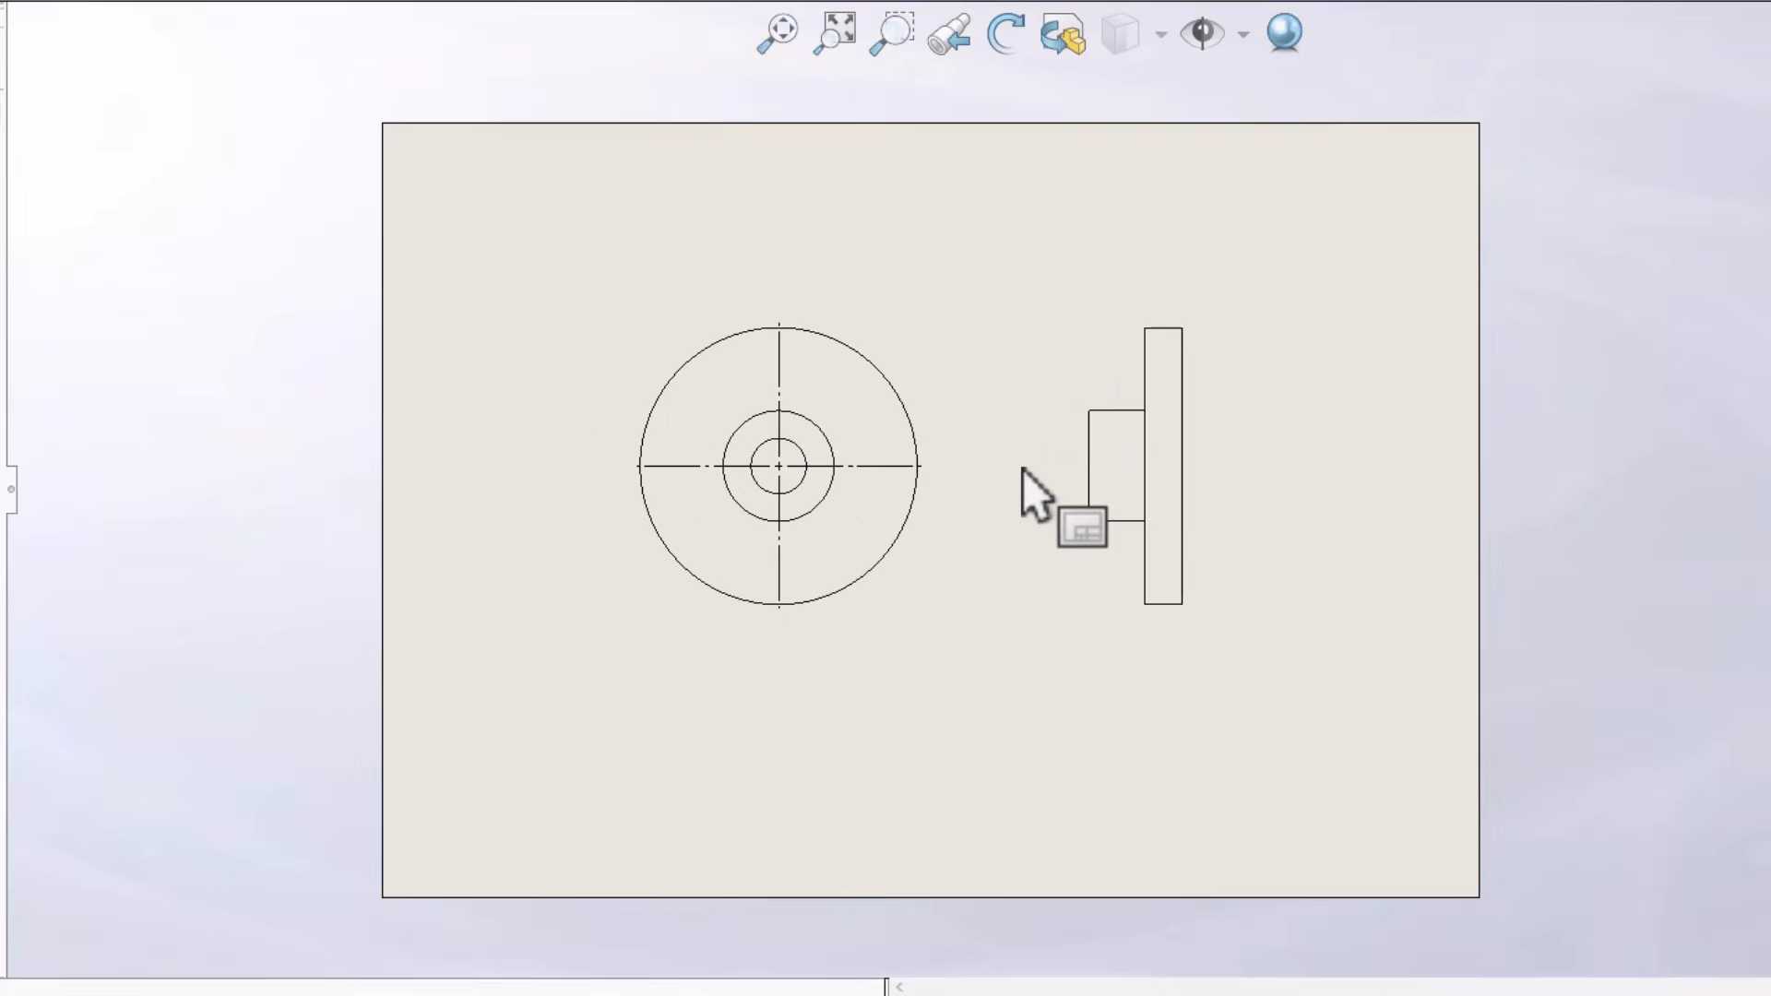
{"action": "mouse_move", "coordinate": [1083, 362]}
{"action": "left_mouse_down"}
{"action": "mouse_move", "coordinate": [1048, 368]}
{"action": "mouse_move", "coordinate": [1068, 375]}
{"action": "left_mouse_up"}
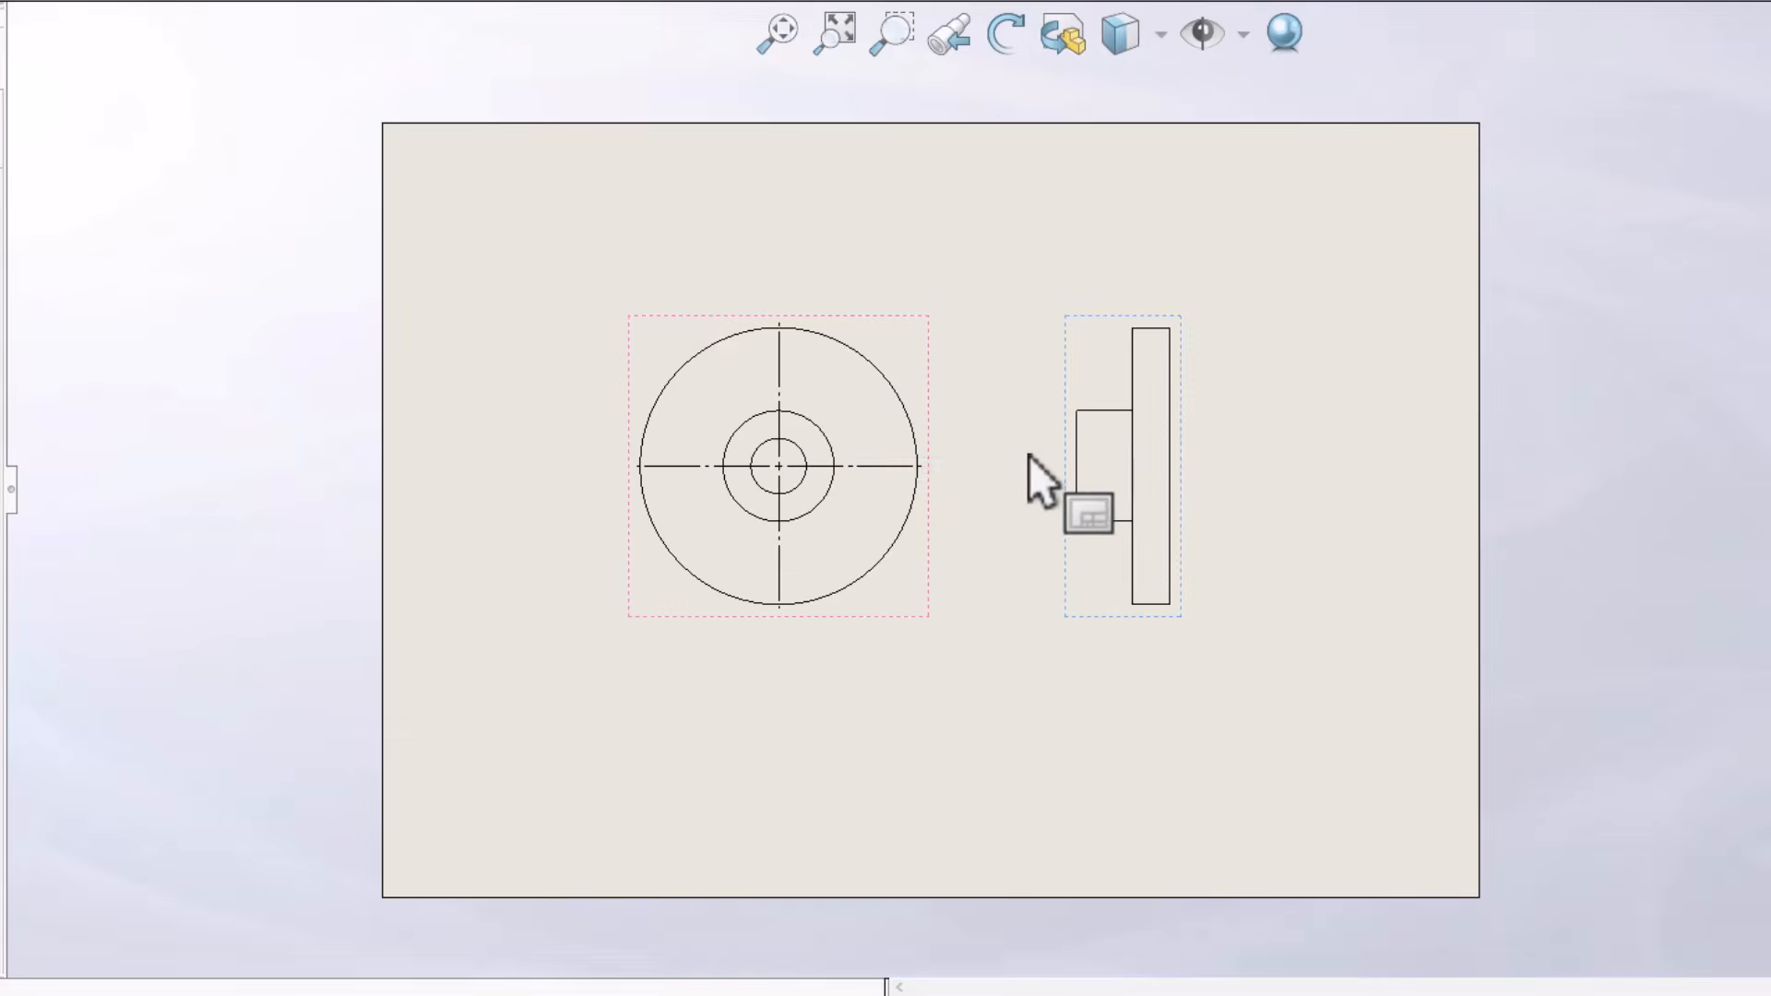
{"action": "scroll", "coordinate": [1048, 470], "scroll_direction": "down", "scroll_amount": 3}
{"action": "mouse_move", "coordinate": [1242, 373]}
{"action": "left_mouse_down"}
{"action": "mouse_move", "coordinate": [1276, 380]}
{"action": "mouse_move", "coordinate": [1201, 397]}
{"action": "left_mouse_up"}
{"action": "scroll", "coordinate": [1162, 360], "scroll_direction": "up", "scroll_amount": 1}
Break the alignment between the flange's side view and the circular front view
{"action": "right_click", "coordinate": [1122, 317]}
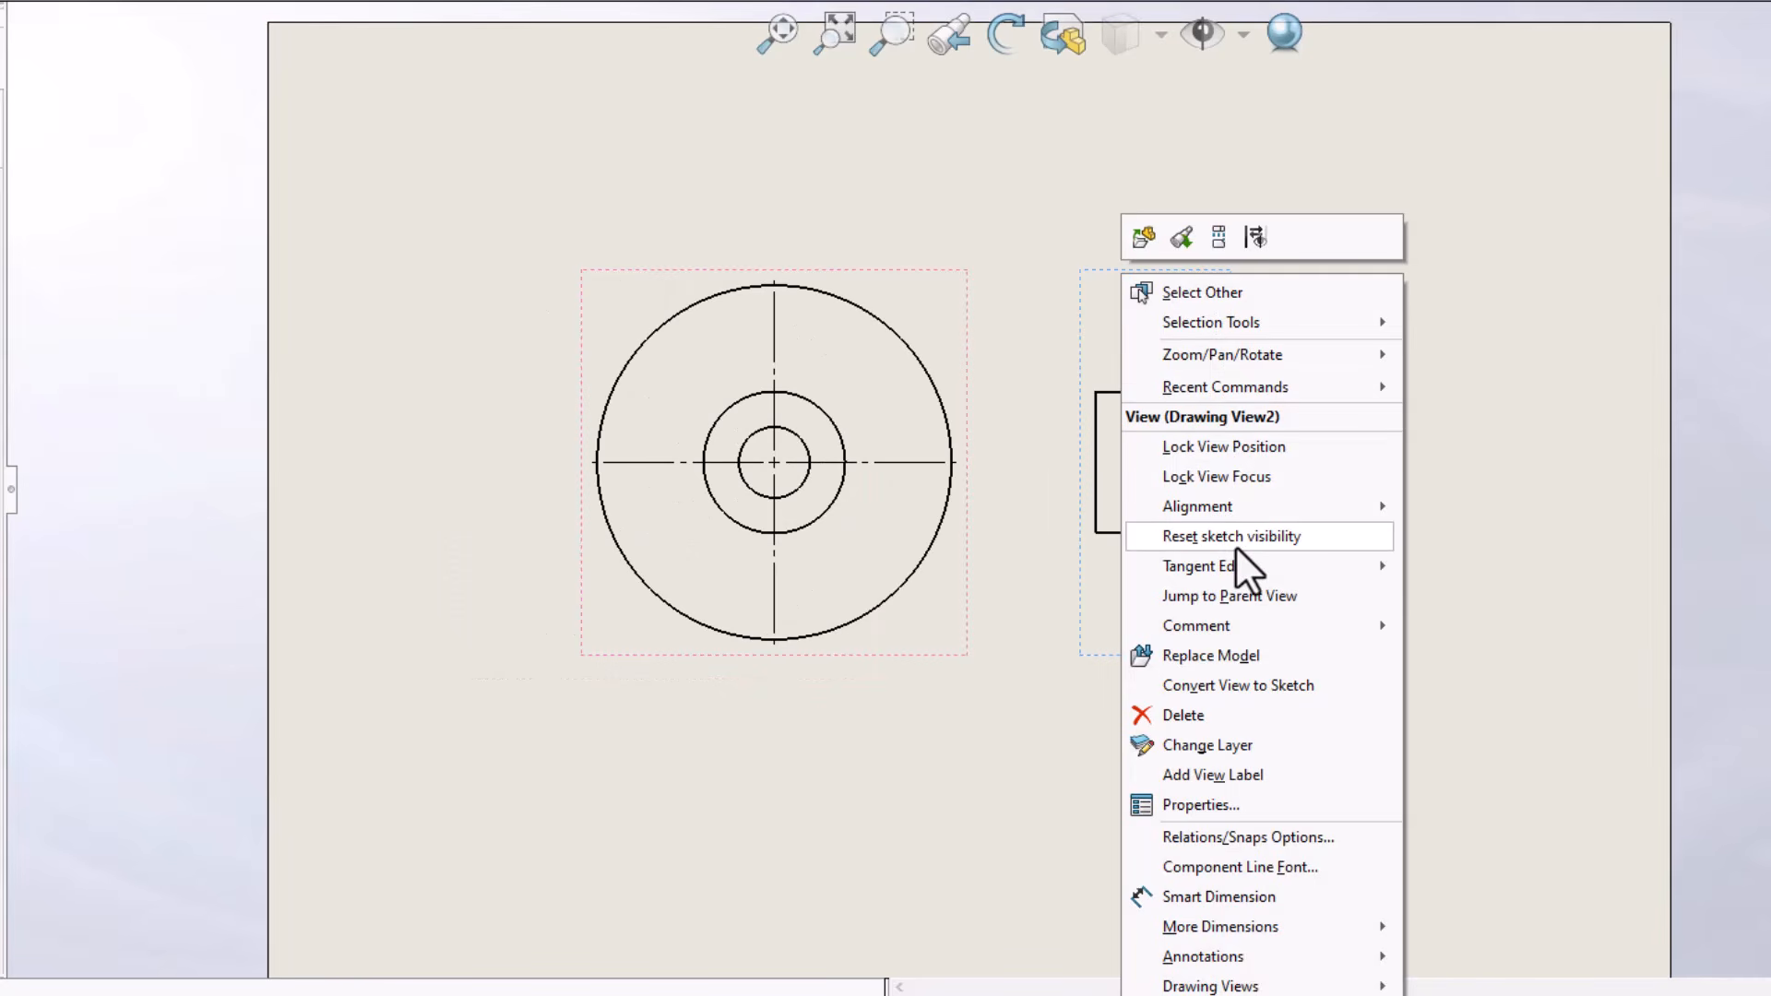
{"action": "mouse_move", "coordinate": [1262, 505]}
{"action": "left_click", "coordinate": [1485, 502]}
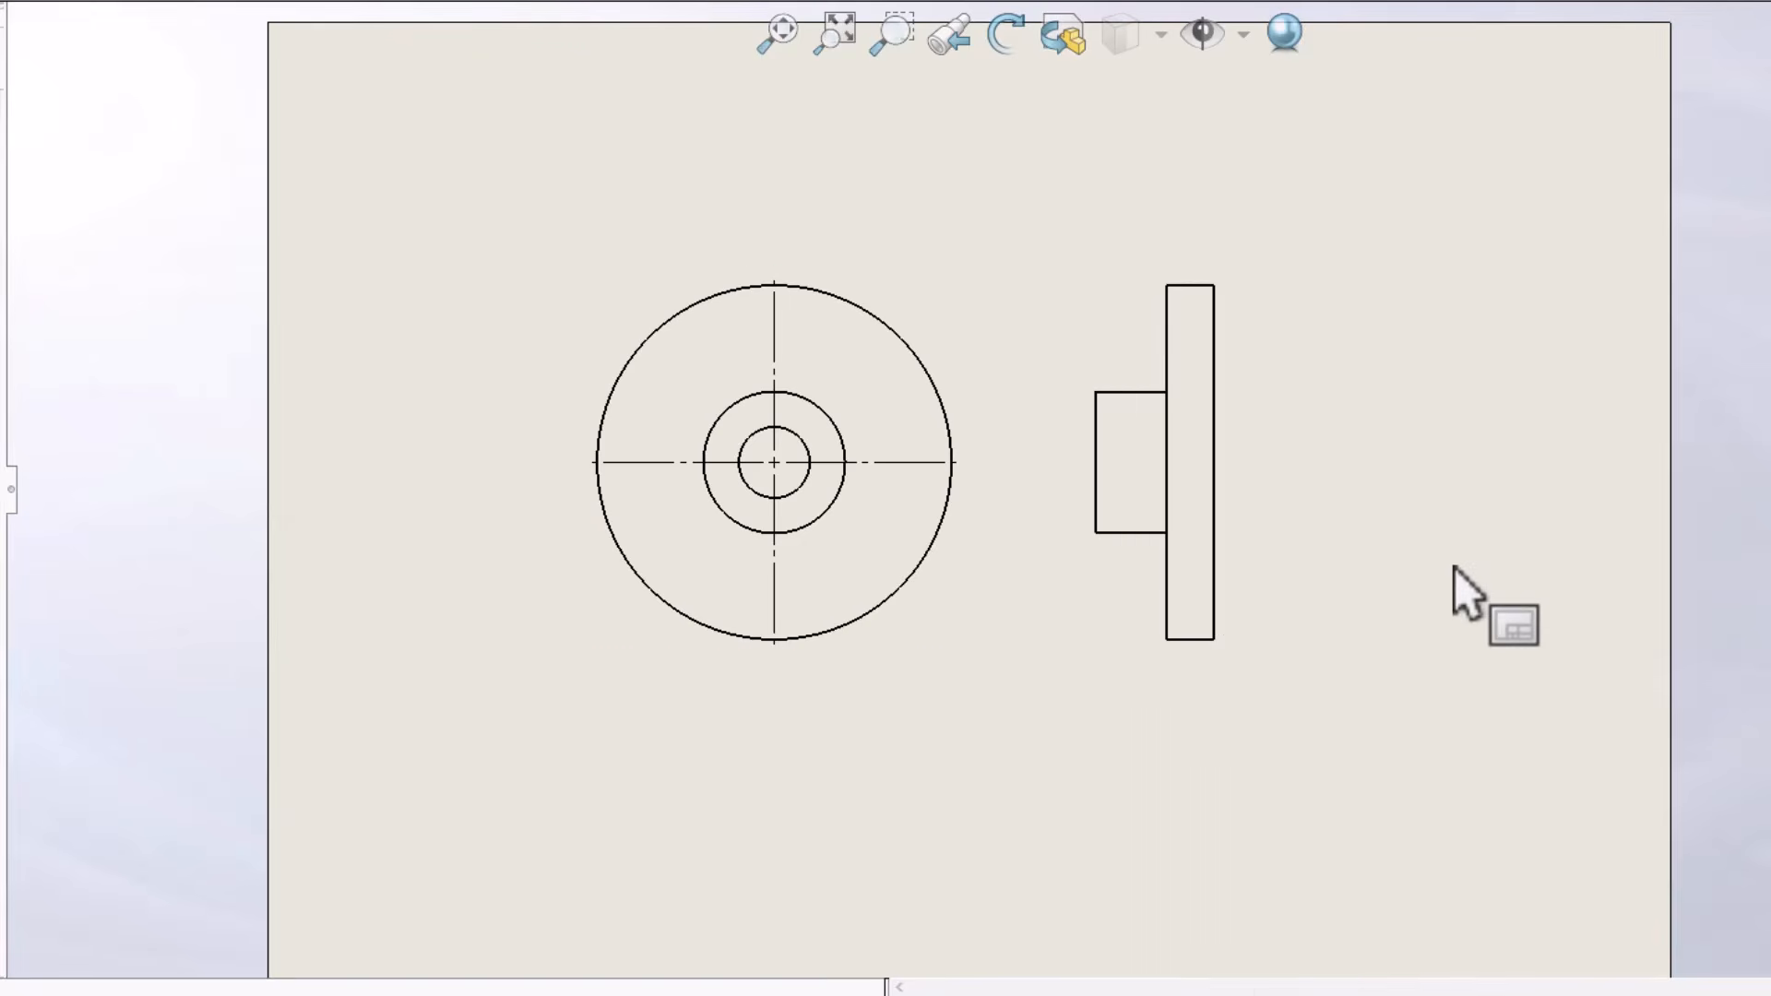
{"action": "scroll", "coordinate": [1107, 434], "scroll_direction": "up", "scroll_amount": 3}
{"action": "scroll", "coordinate": [1078, 512], "scroll_direction": "down", "scroll_amount": 2}
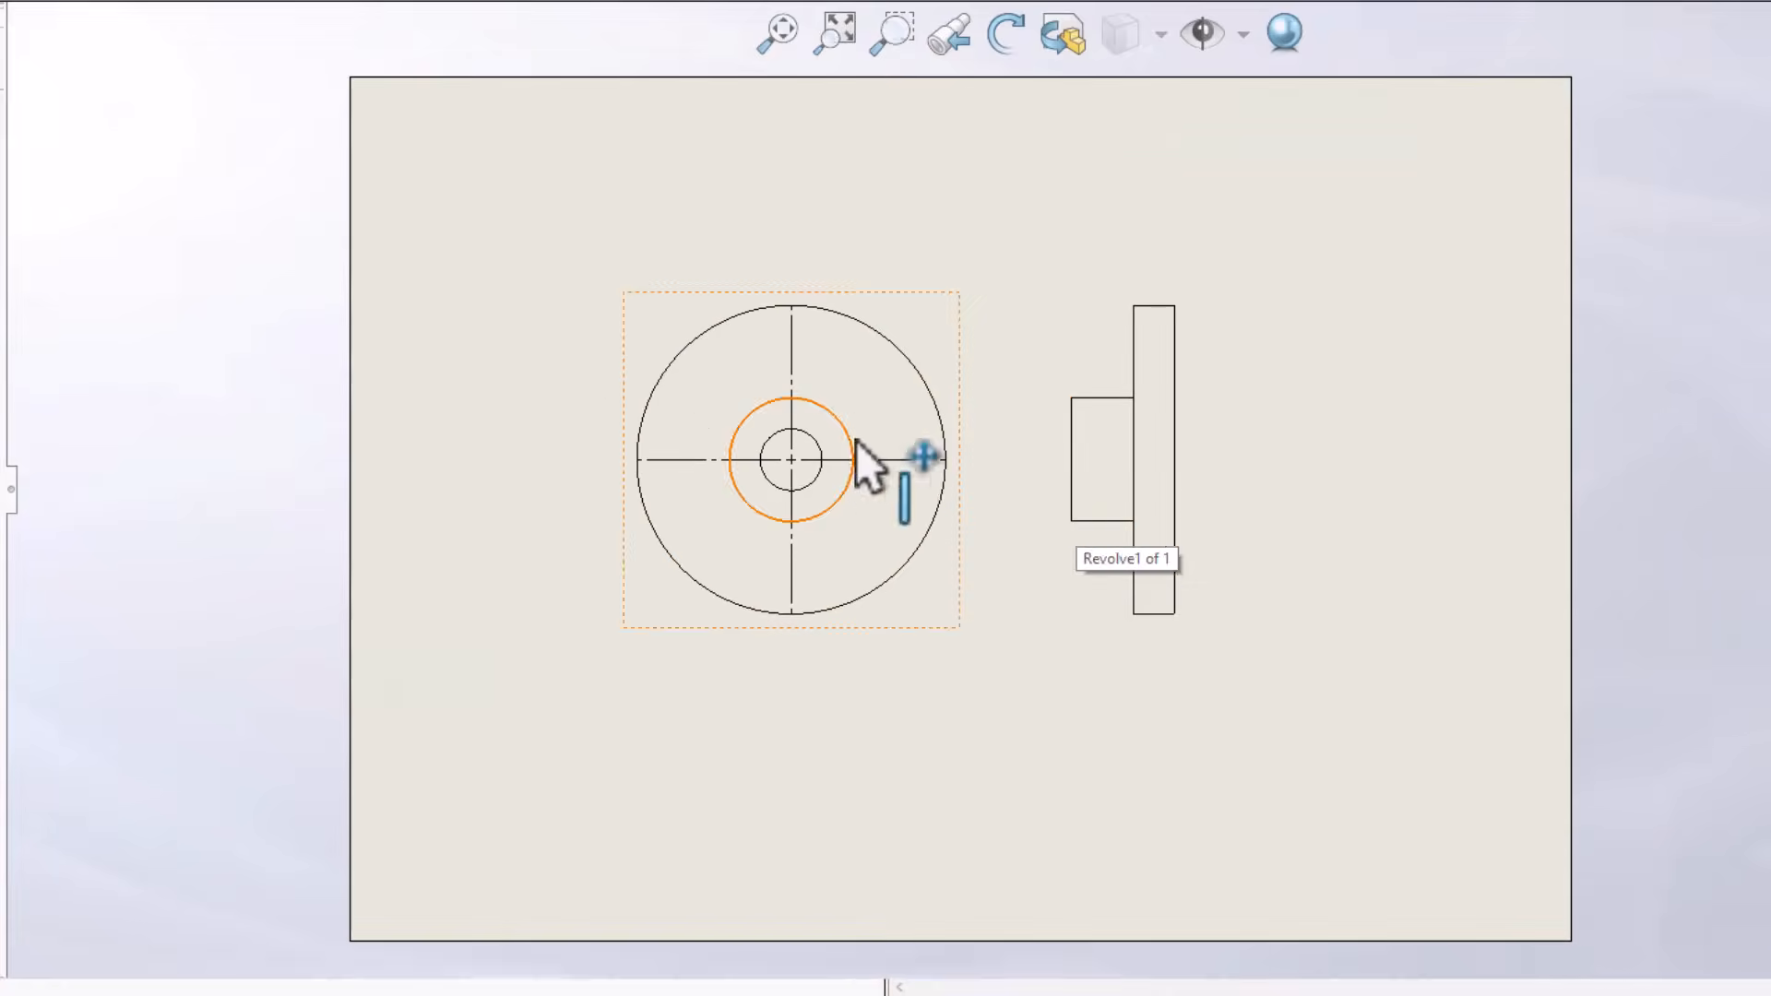